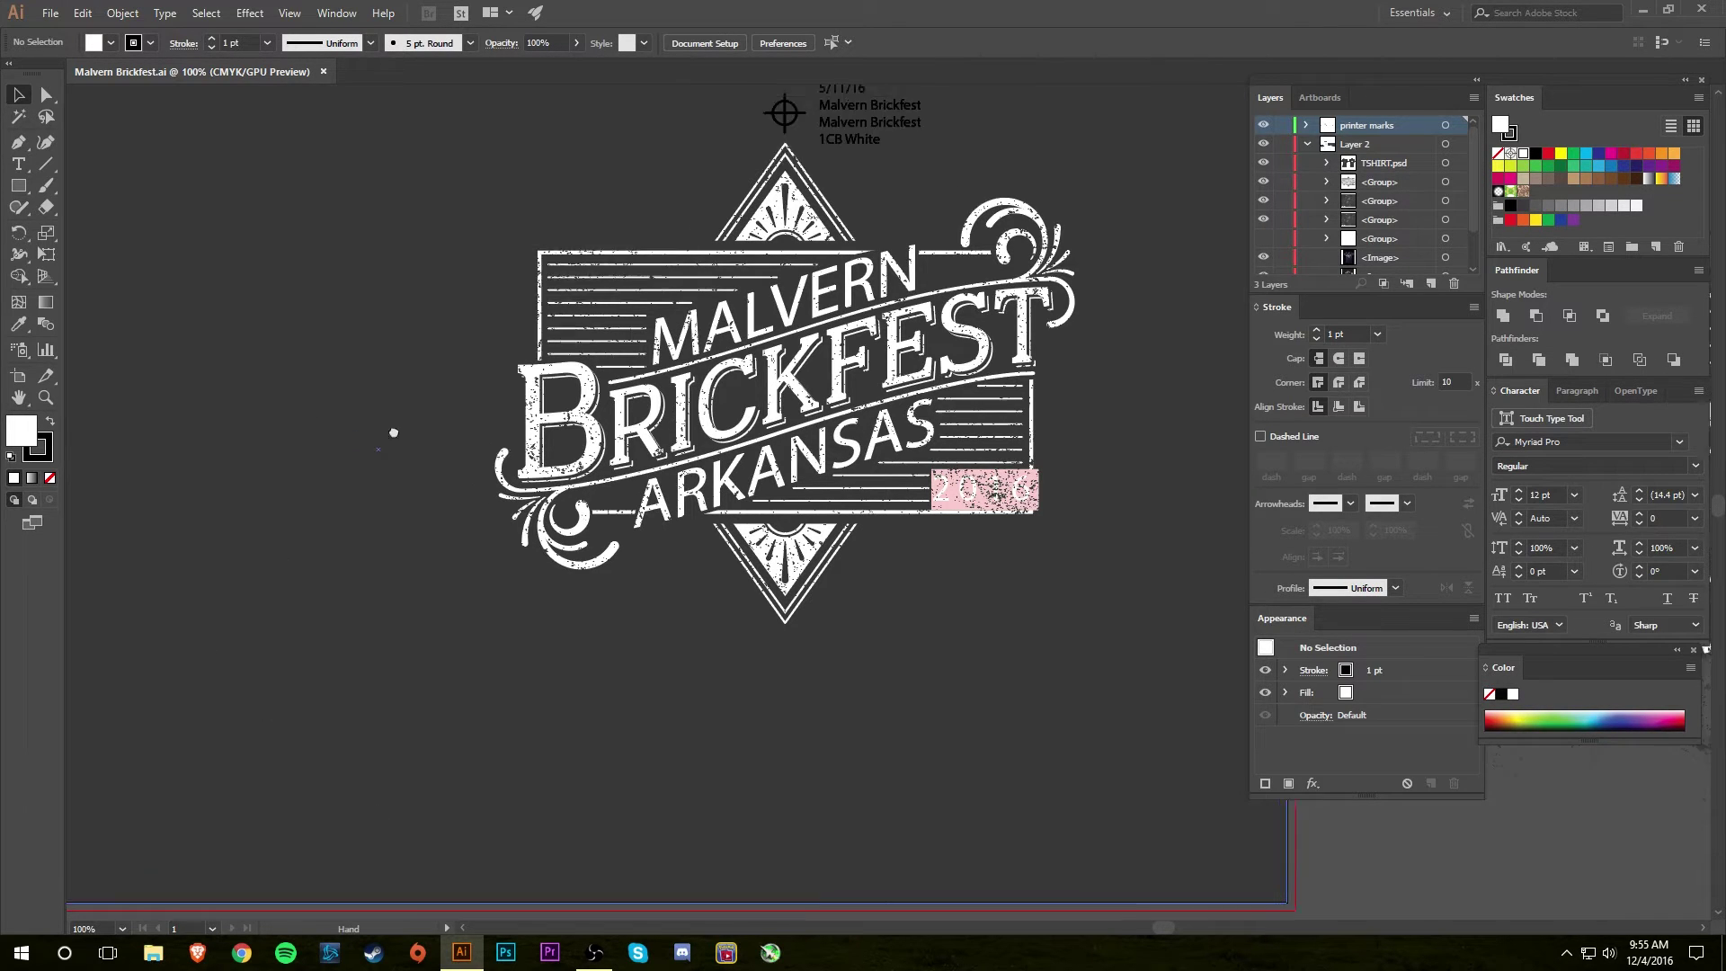
- Scroll the canvas up and left across the reference images
scroll(205, 629, "up", 8)
scroll(205, 629, "left", 10)
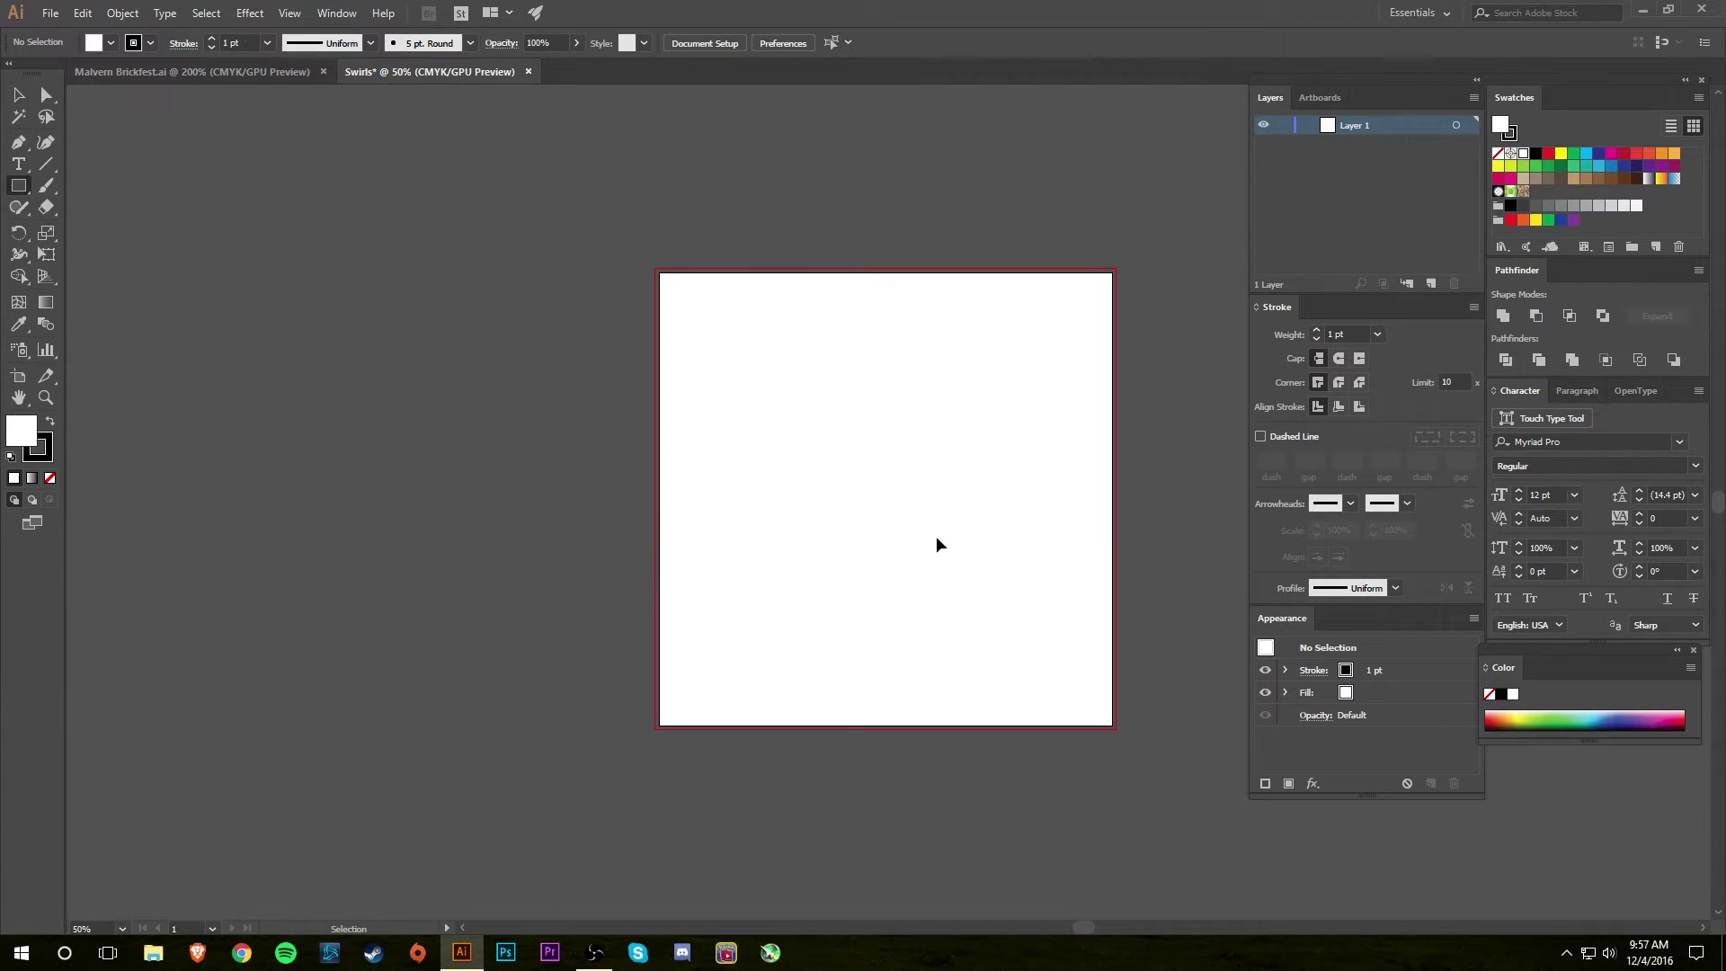
key("ctrl+equal")
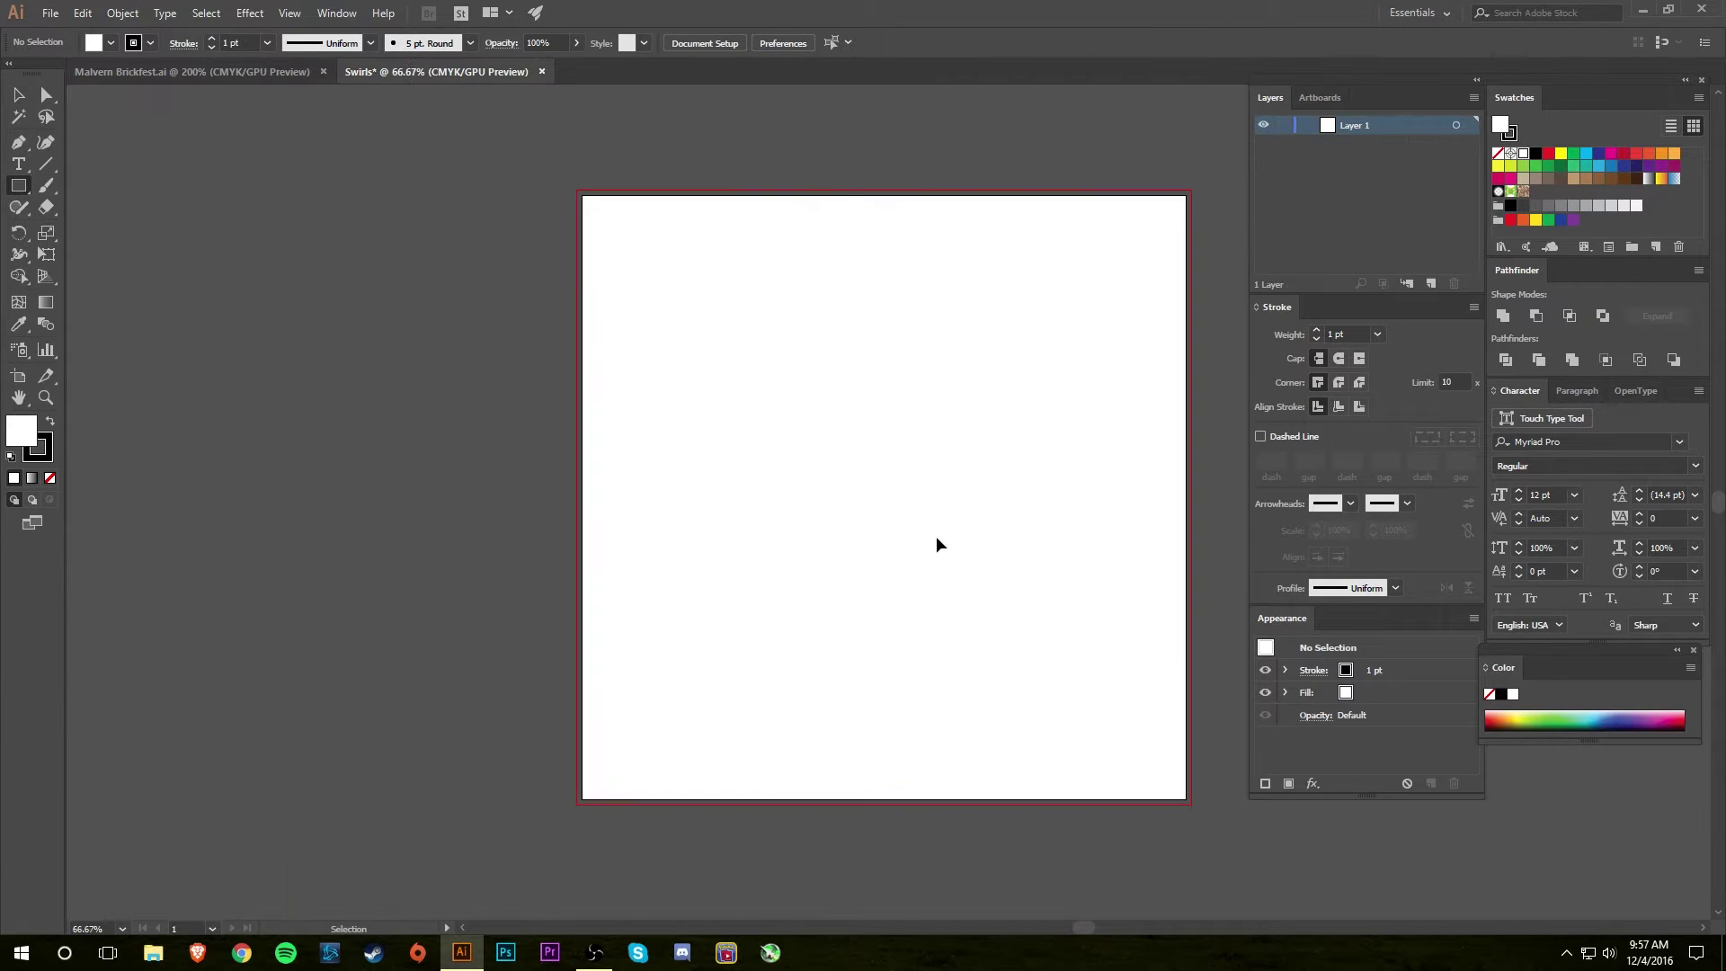
left_click_drag(1006, 558, 897, 545)
key("space")
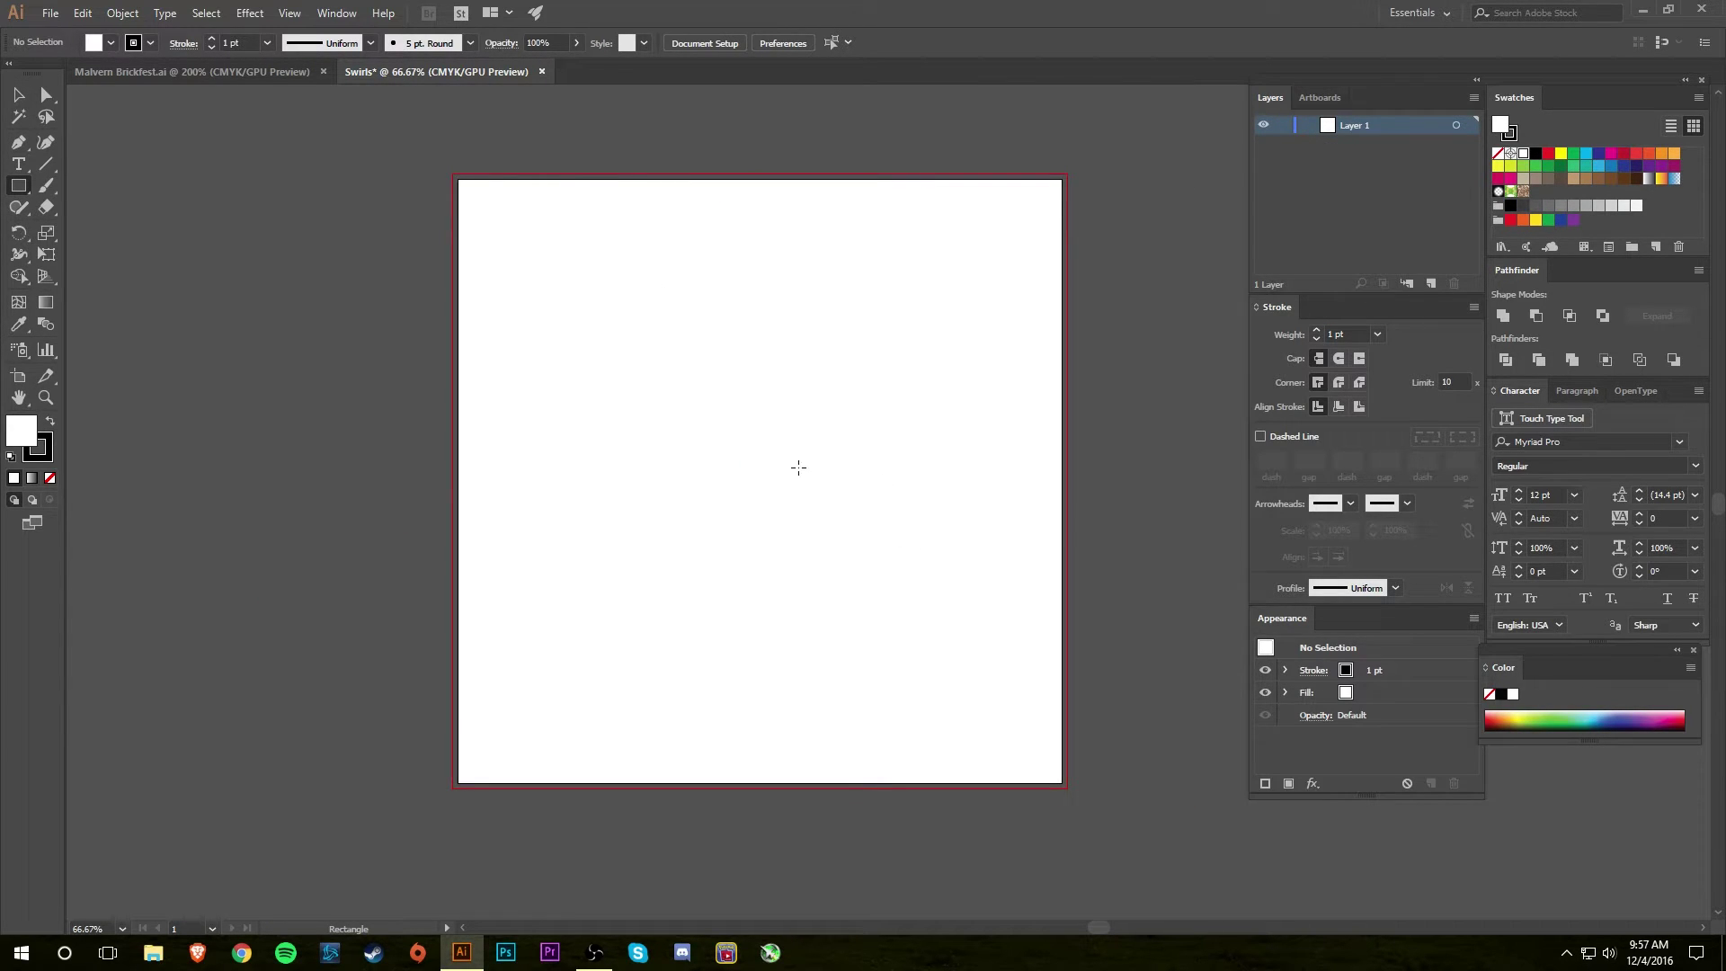
left_click(268, 72)
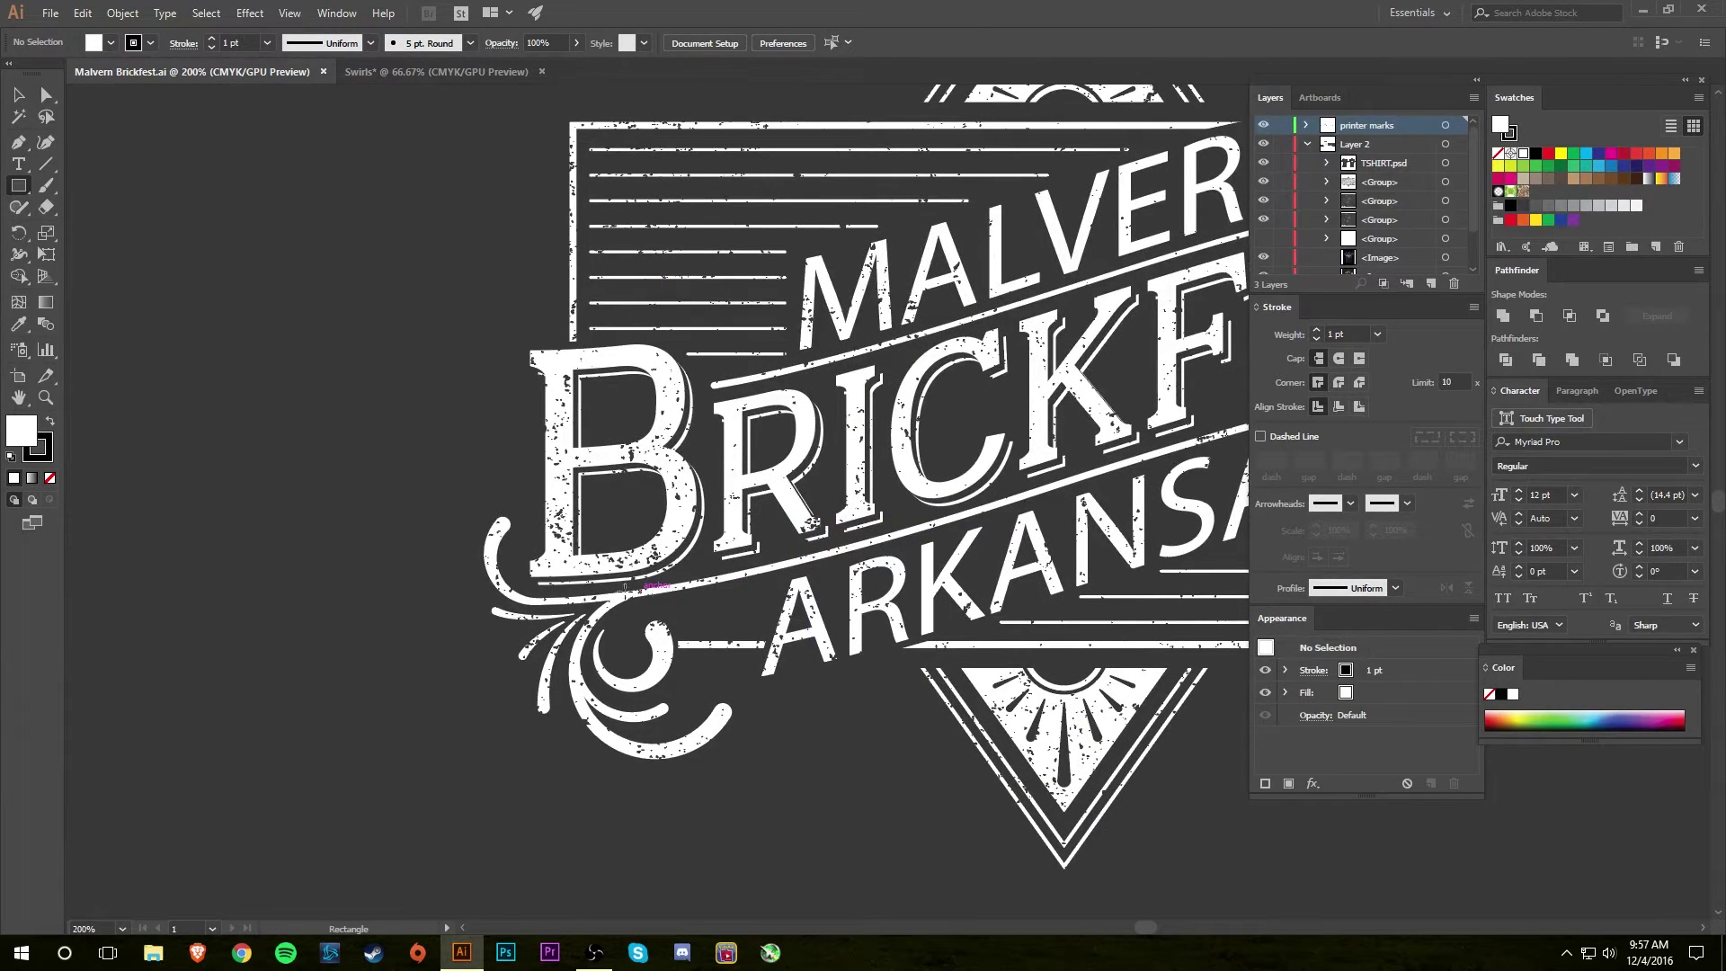
left_click(437, 72)
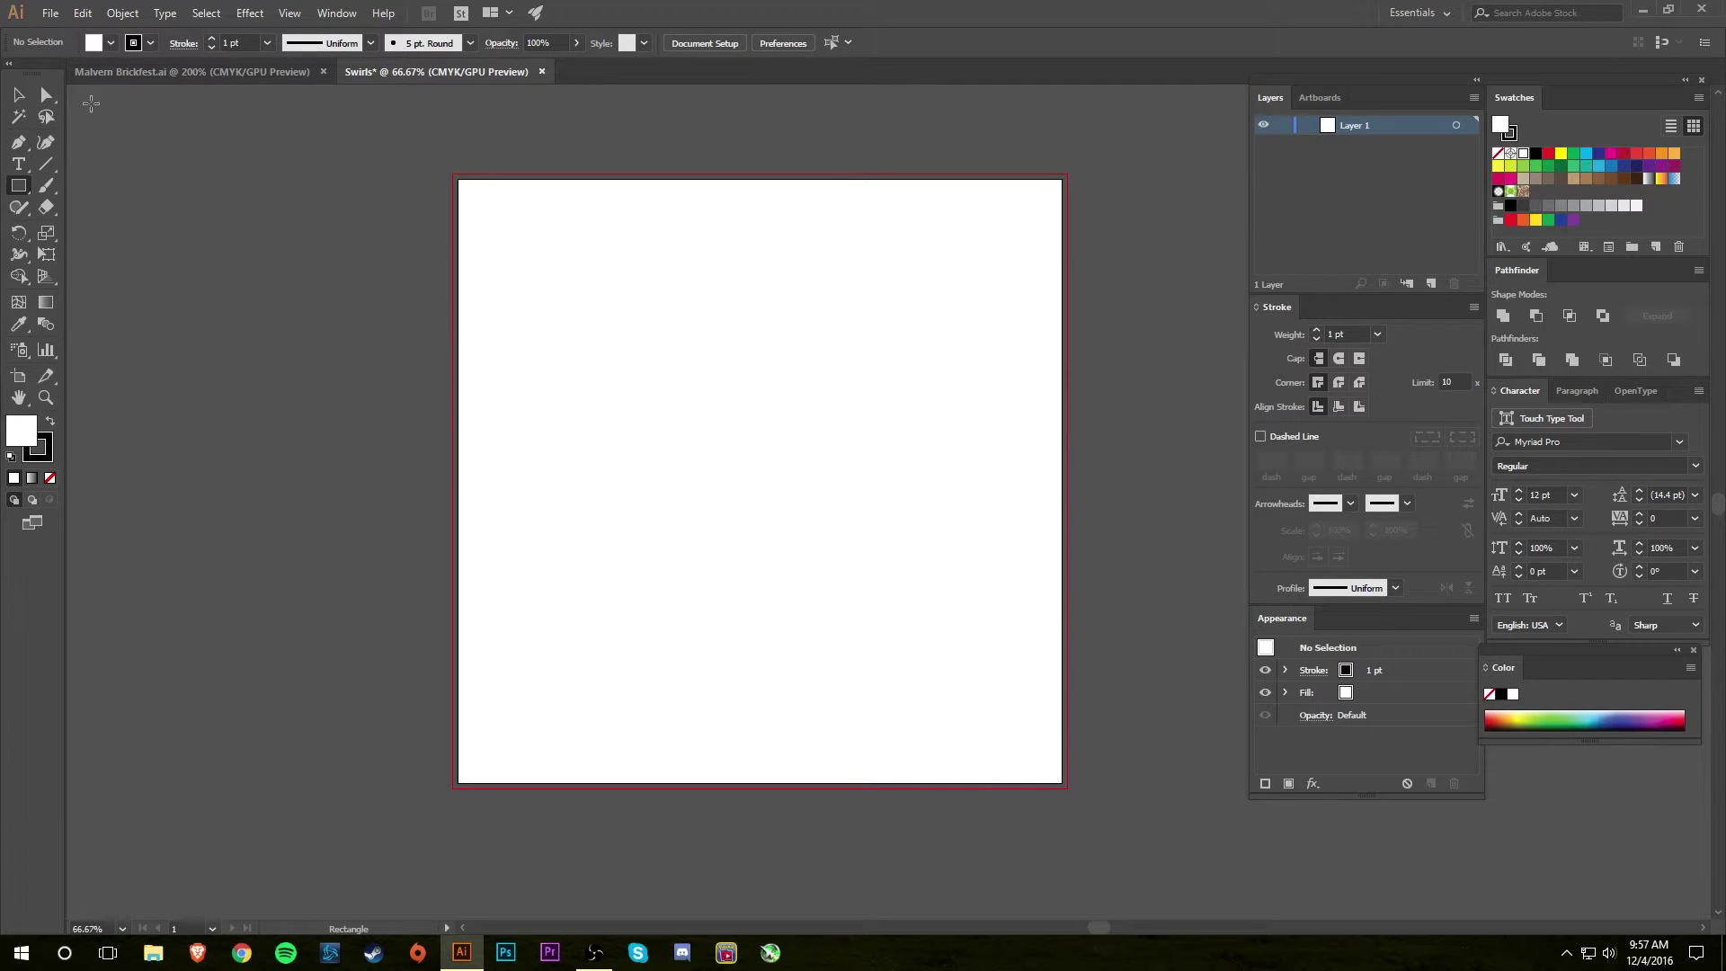
left_click(18, 94)
- Draw a curling spiral path with the Pen tool from four anchors
key("p")
left_click(597, 422)
left_click_drag(647, 339, 702, 330)
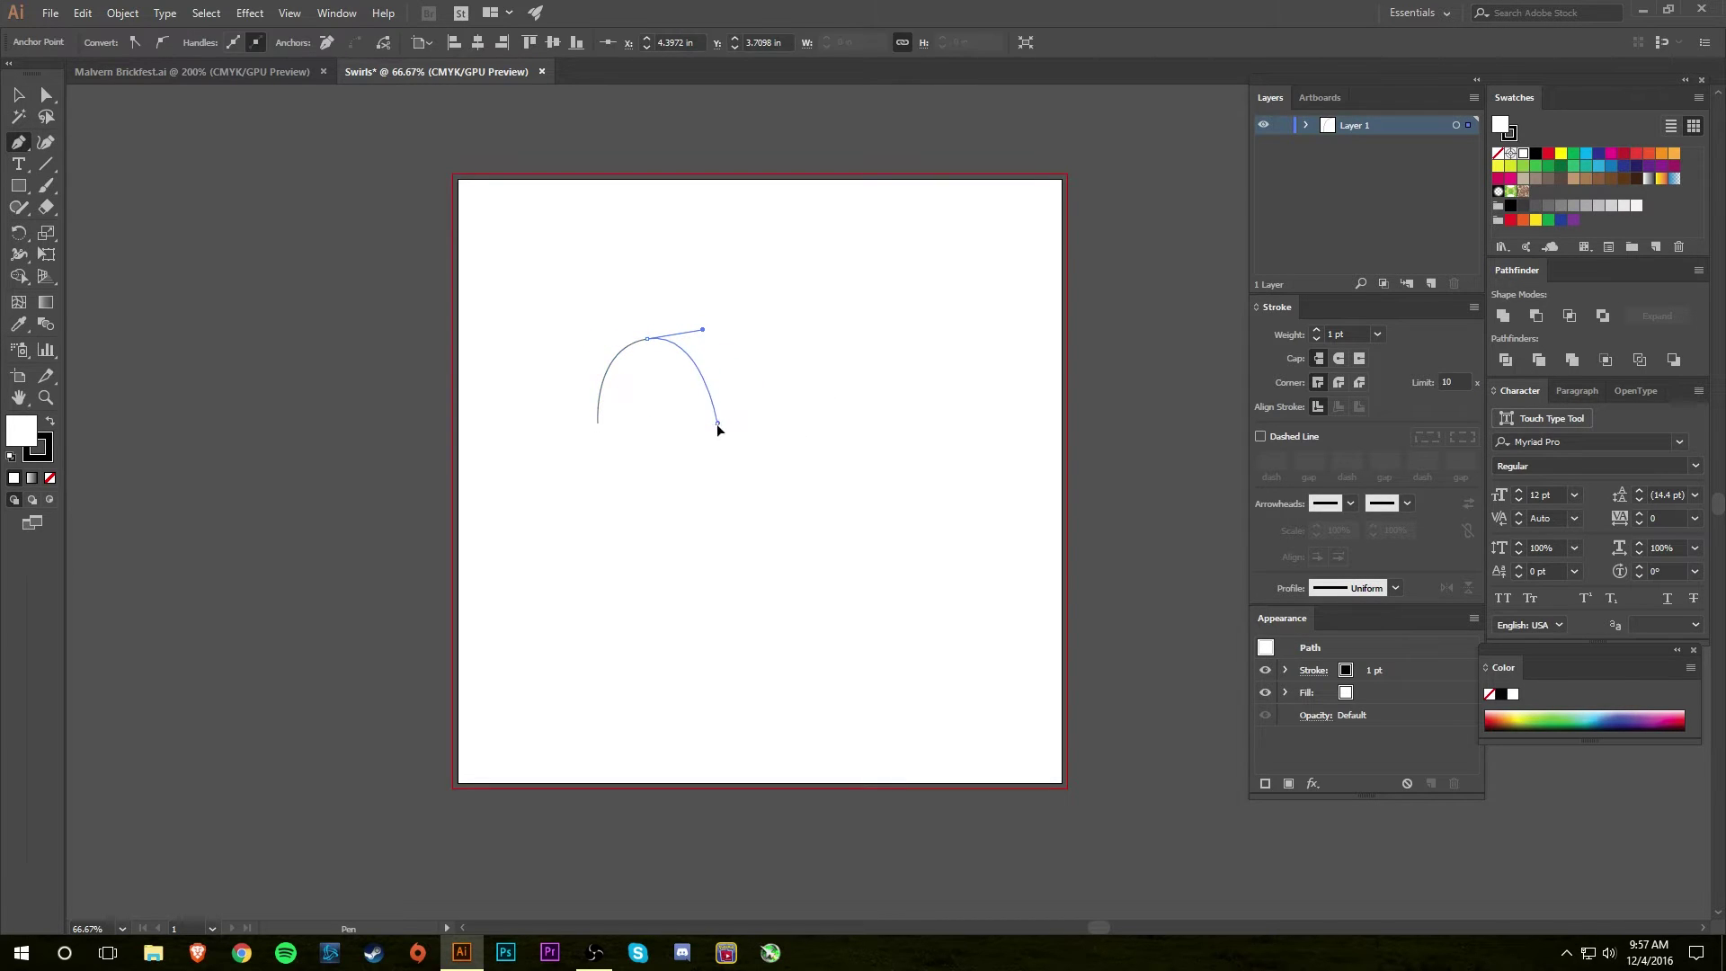
left_click_drag(717, 423, 699, 457)
left_click_drag(654, 389, 674, 339)
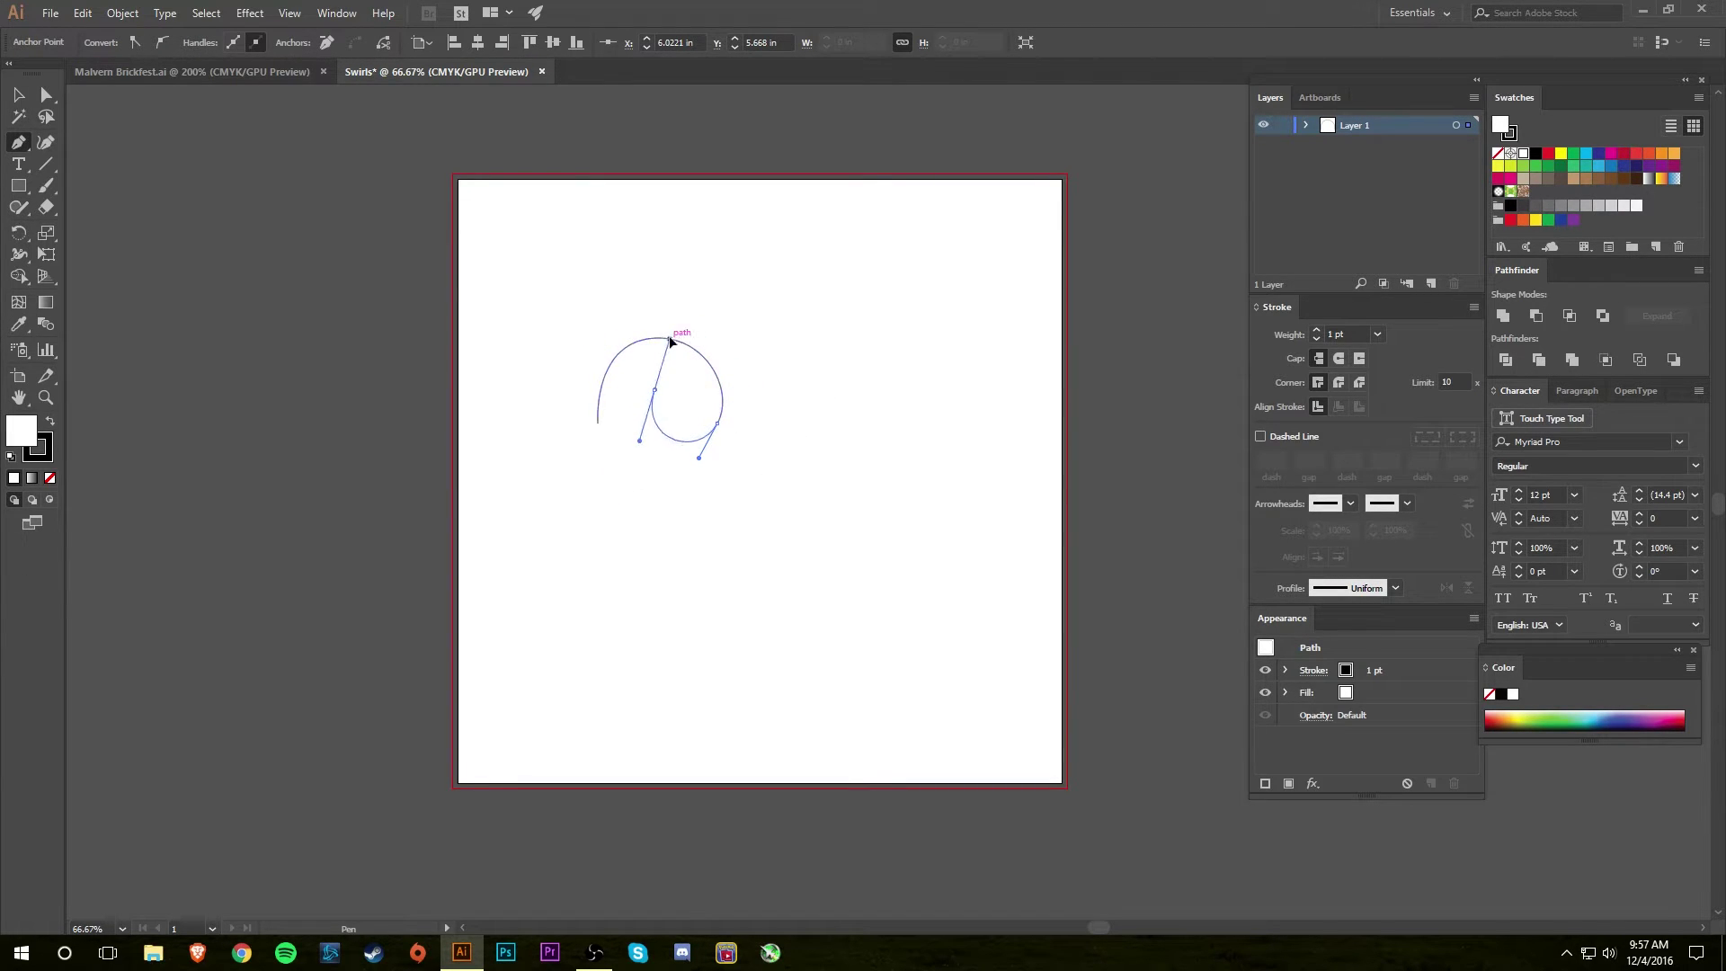
- Give the spiral no fill and a 5 pt black stroke with round caps
left_click(50, 478)
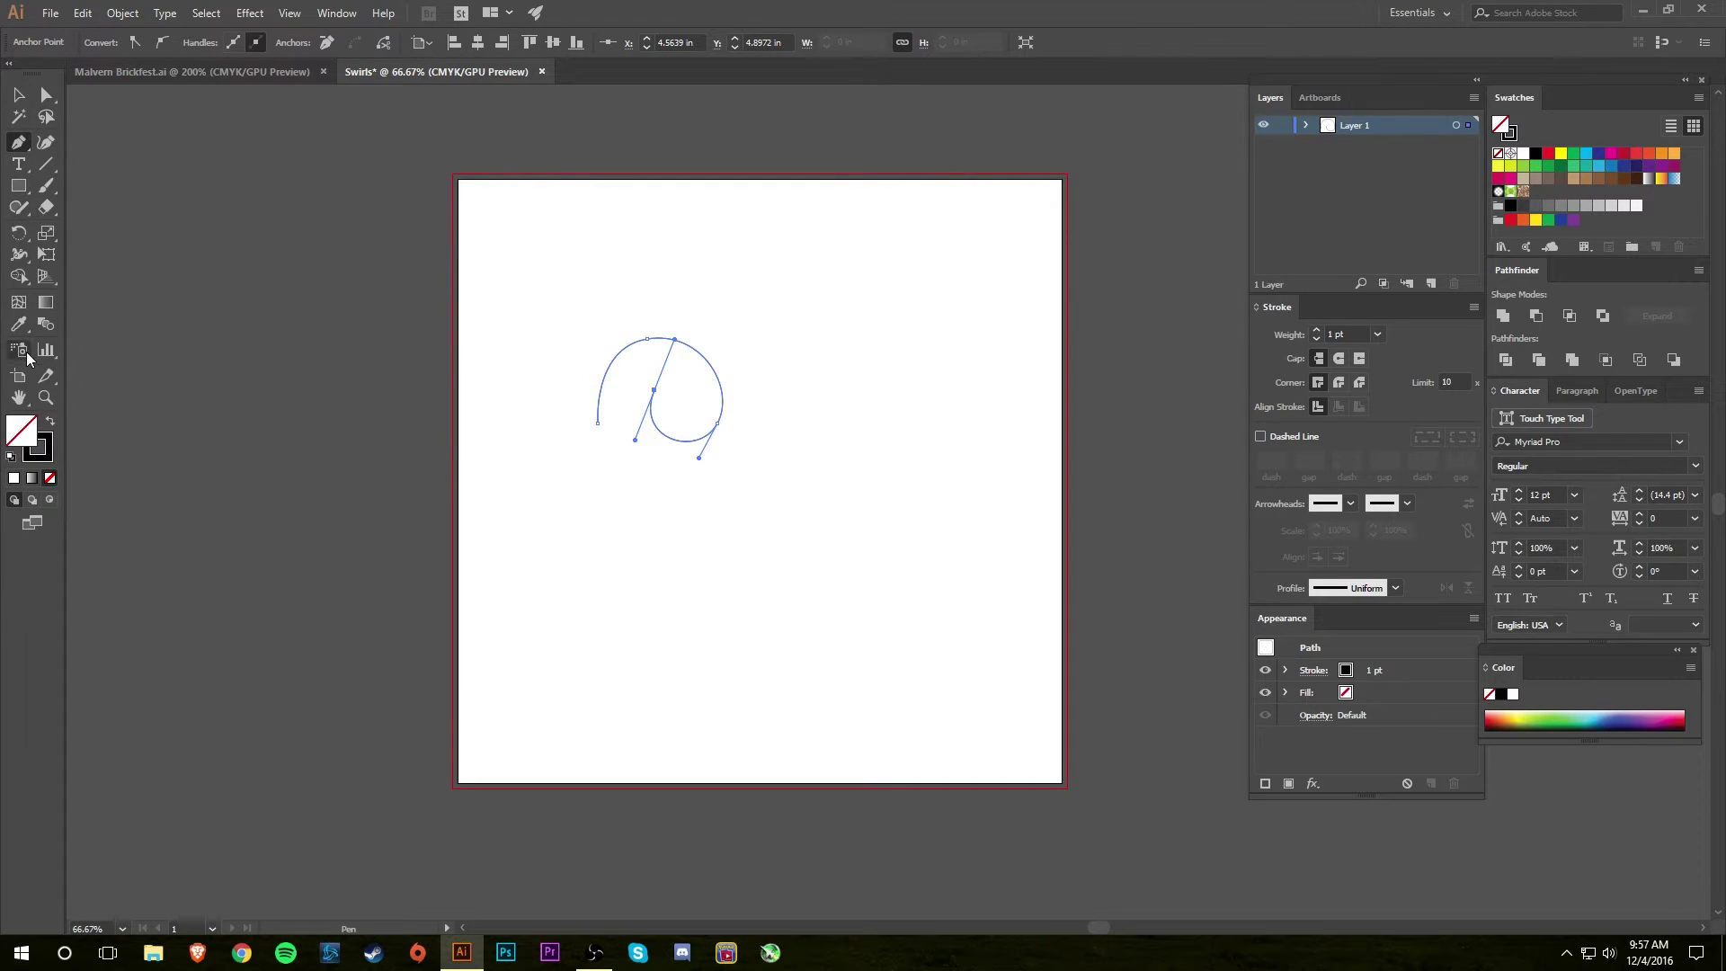
left_click(41, 454)
key("v")
left_click(350, 306)
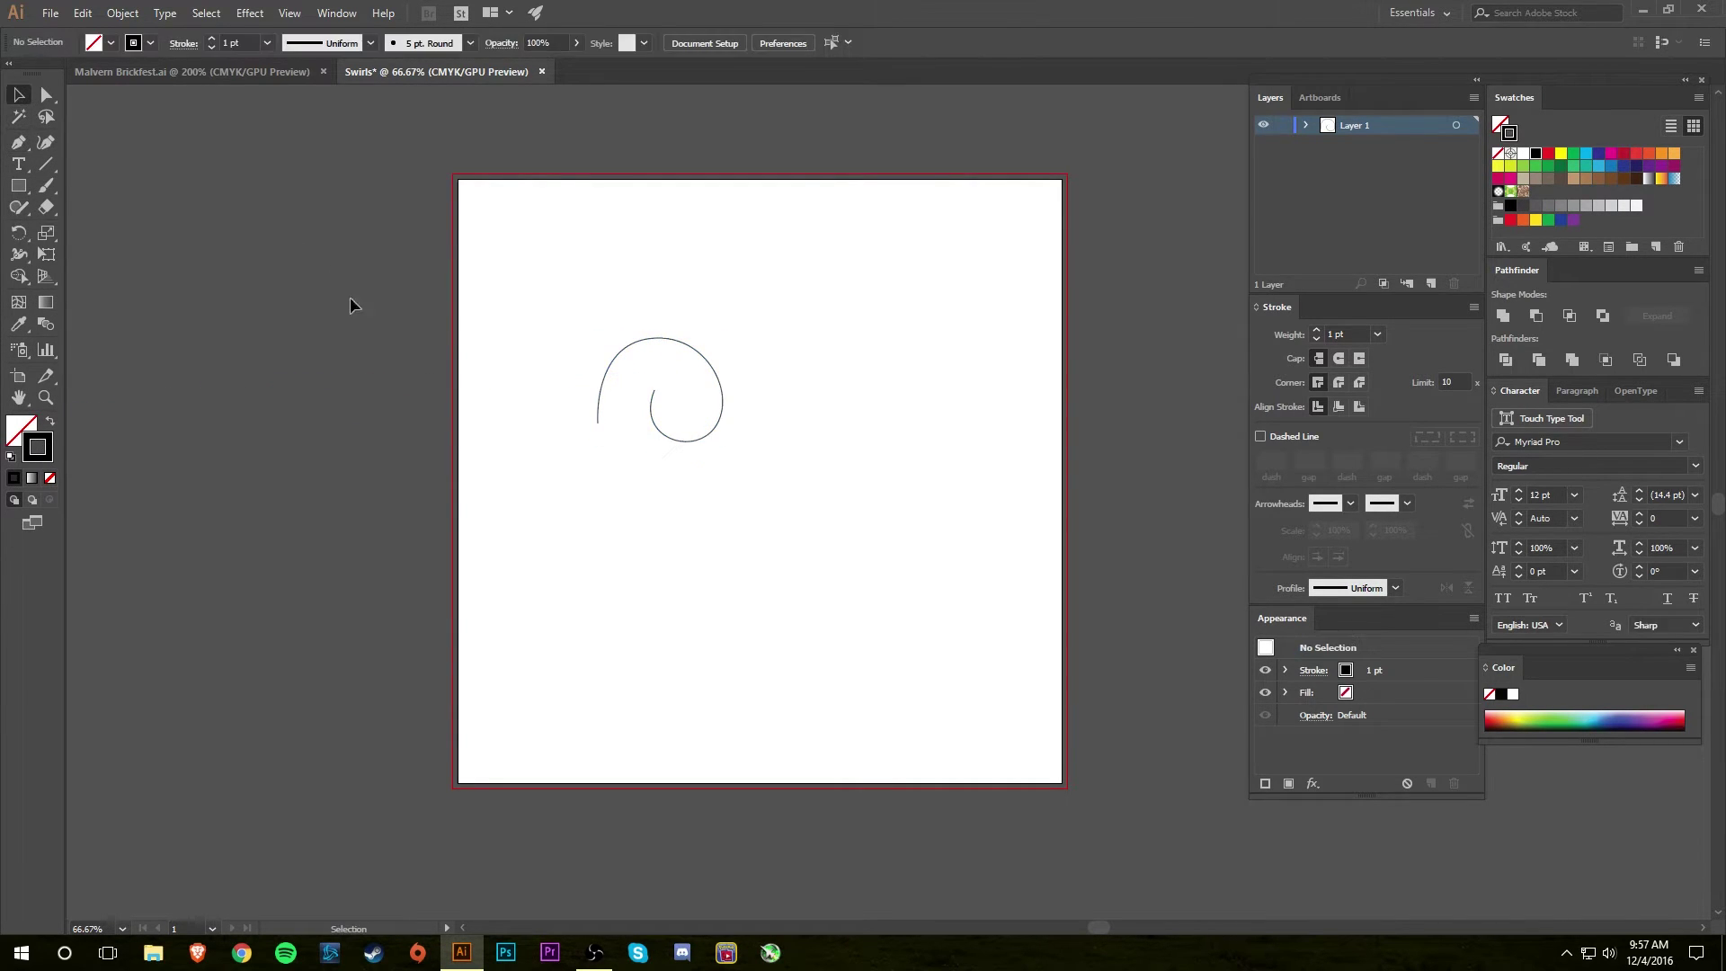
key("ctrl+a")
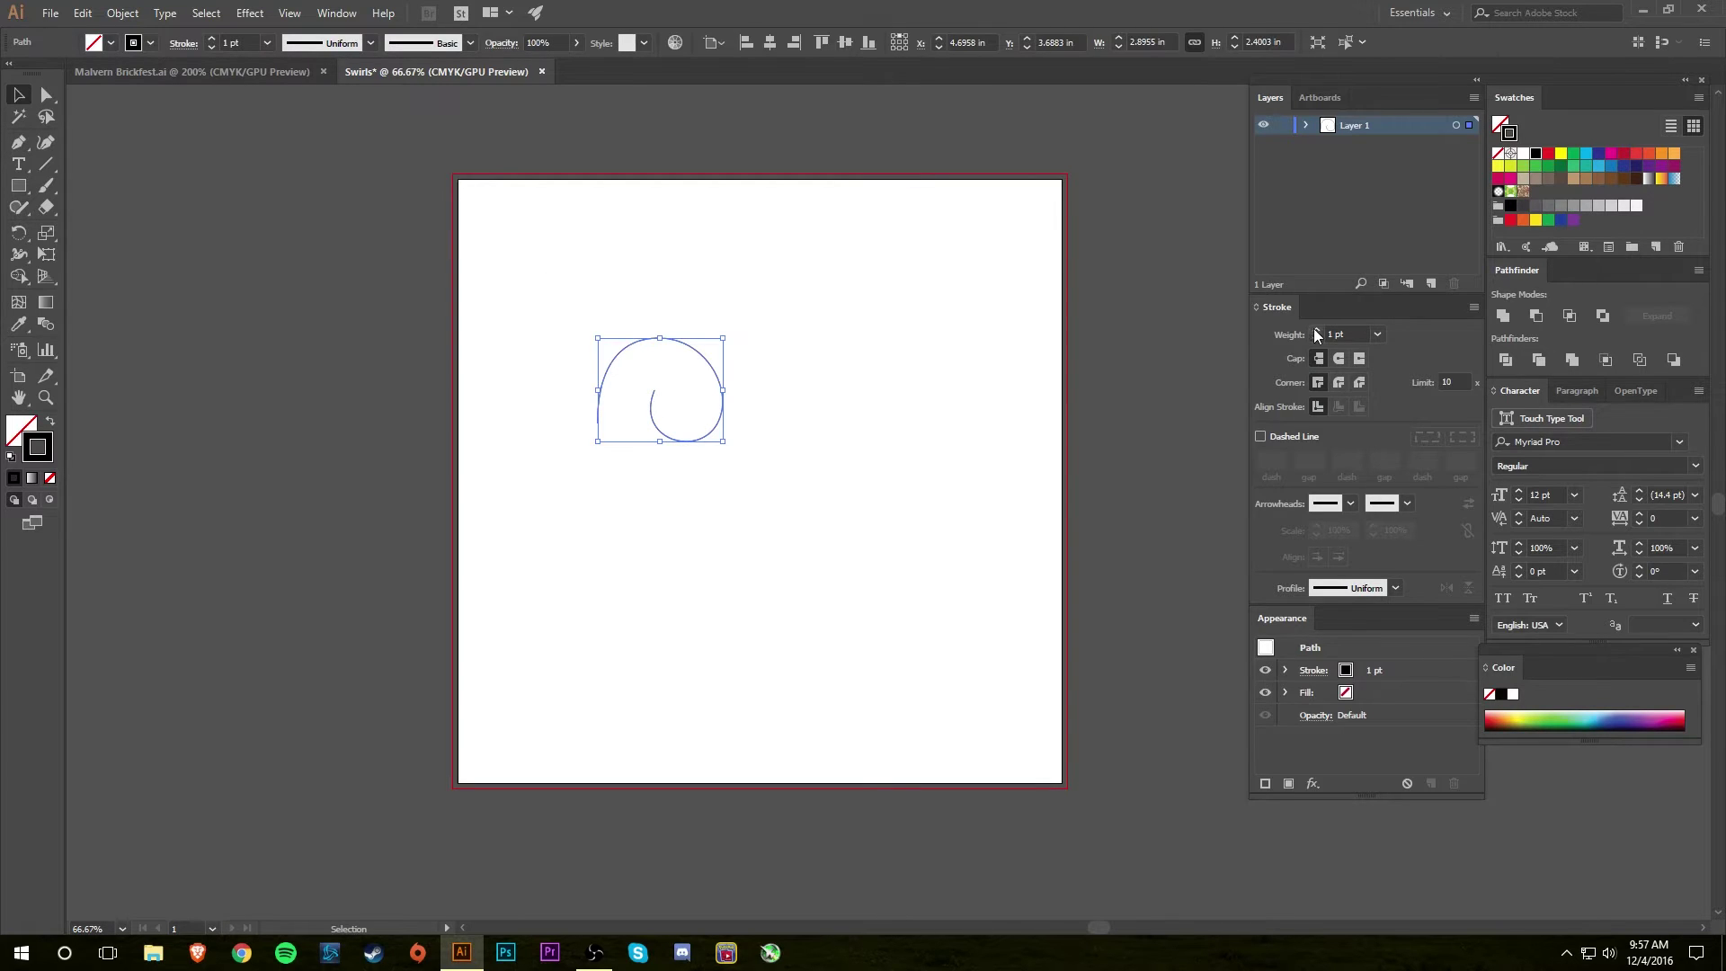
left_click(1314, 329)
left_click(1315, 329)
left_click(1315, 329)
left_click(1315, 329)
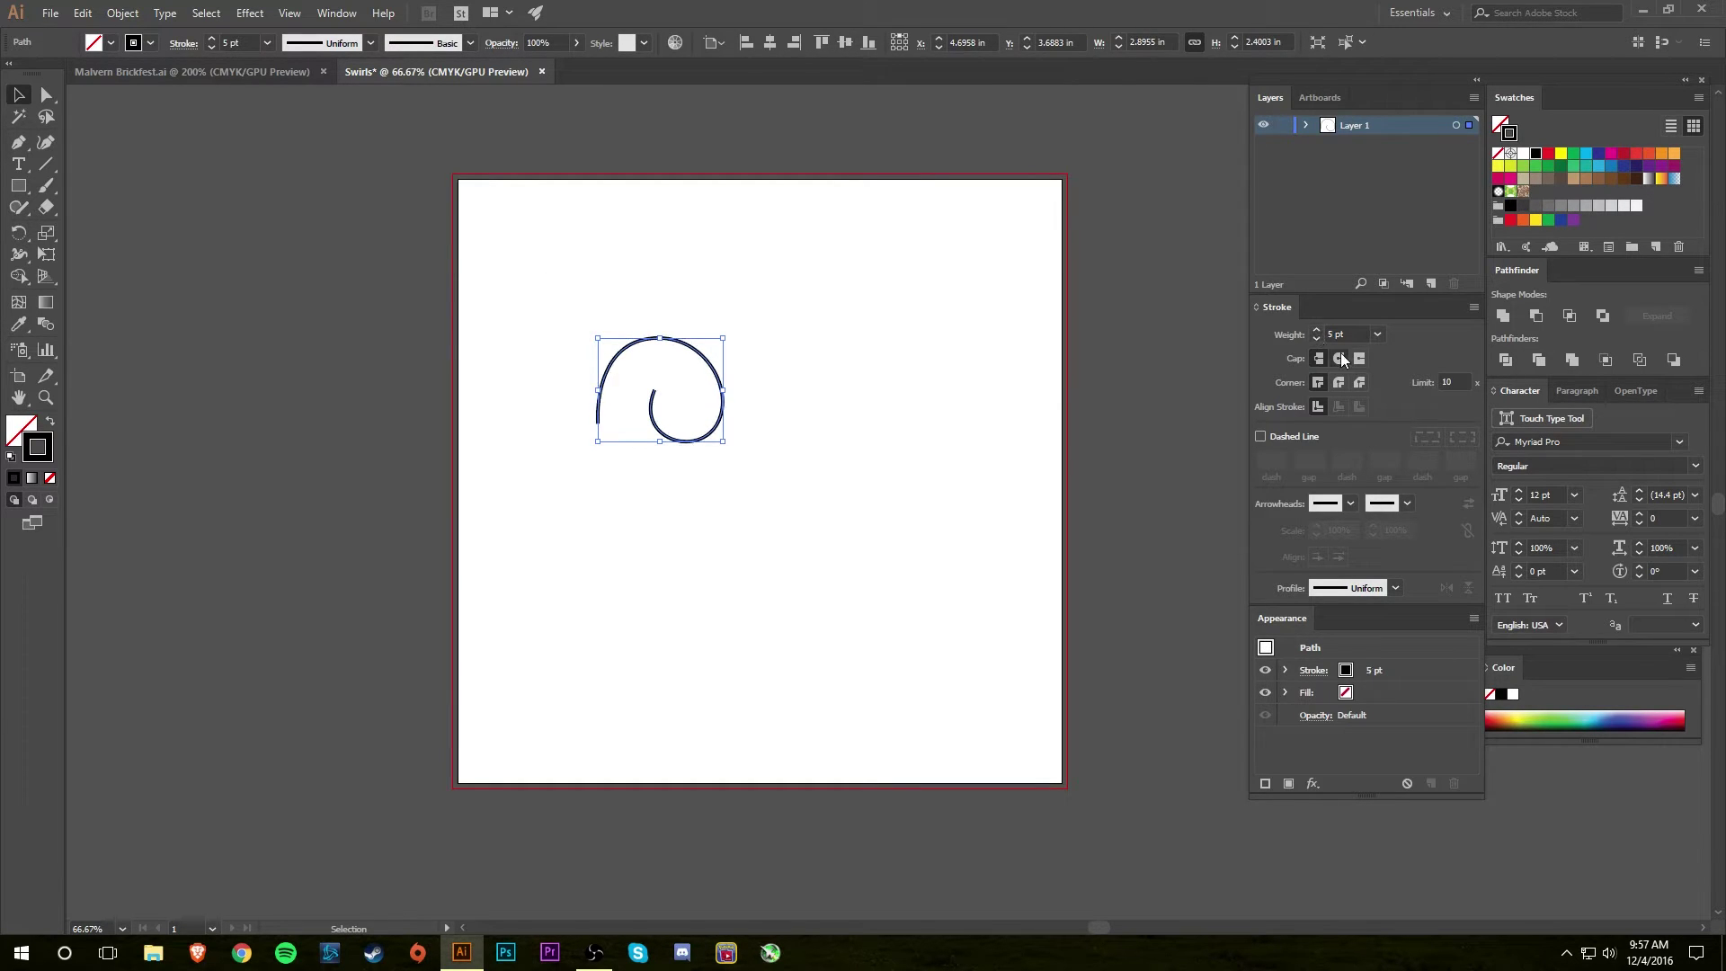
left_click(1339, 359)
left_click(845, 485)
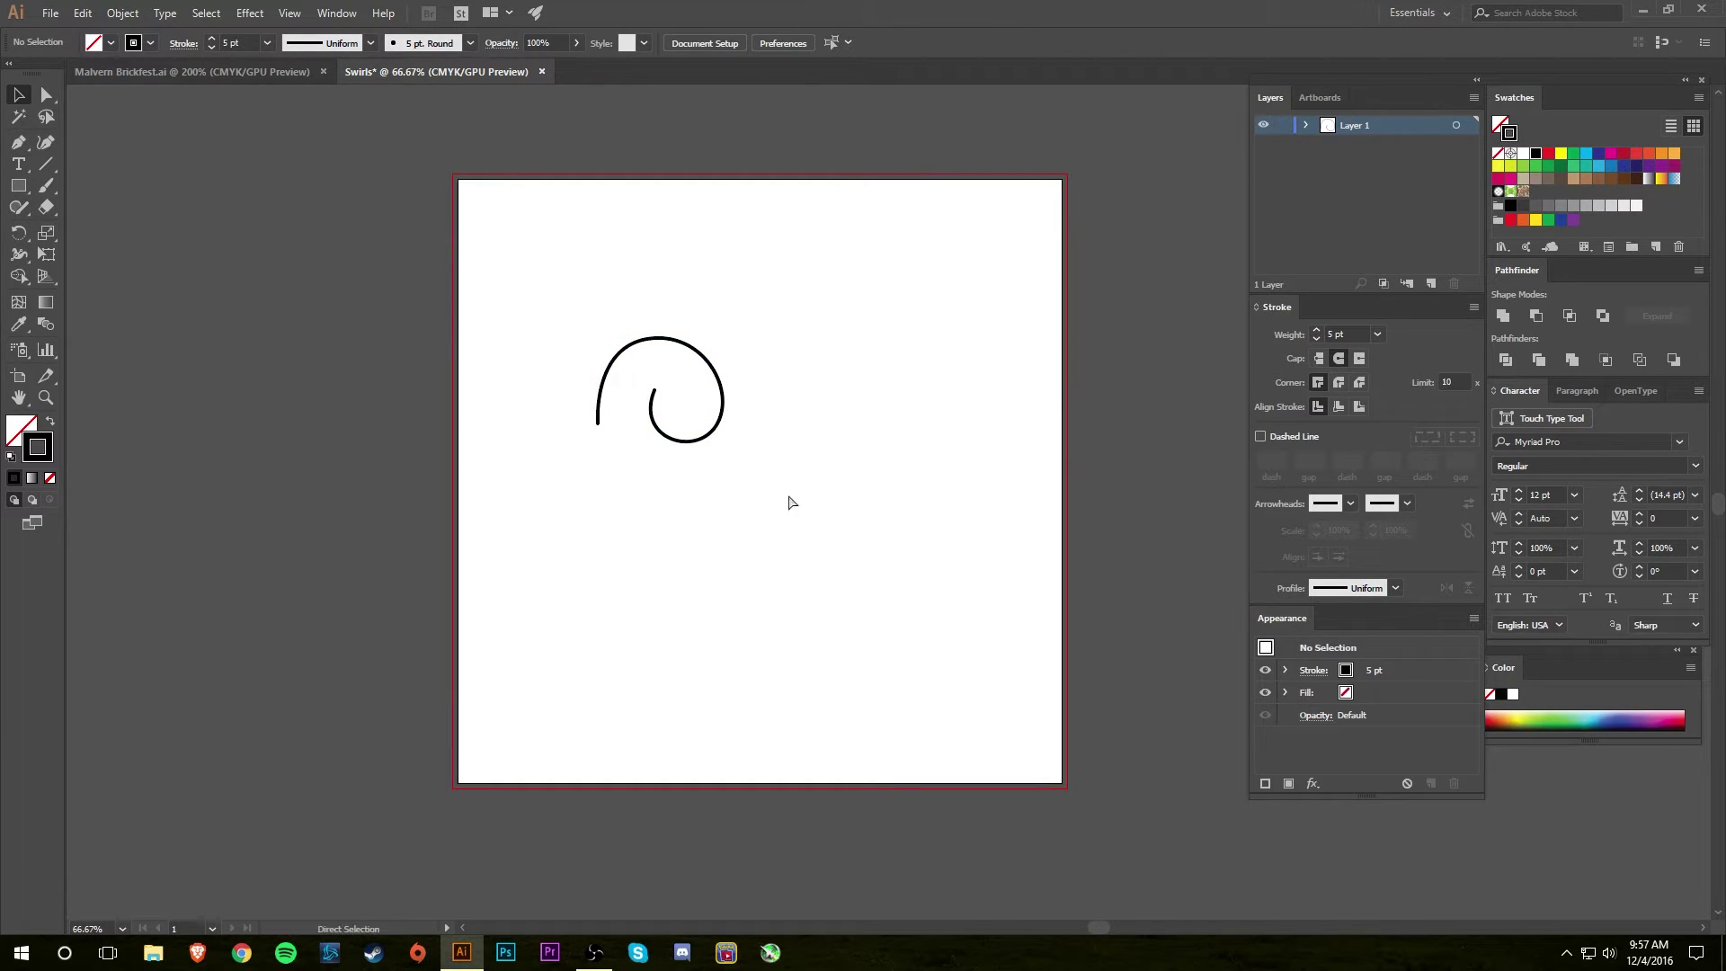
- Reselect the spiral path and switch to the Width tool
scroll(786, 497, "up", 2)
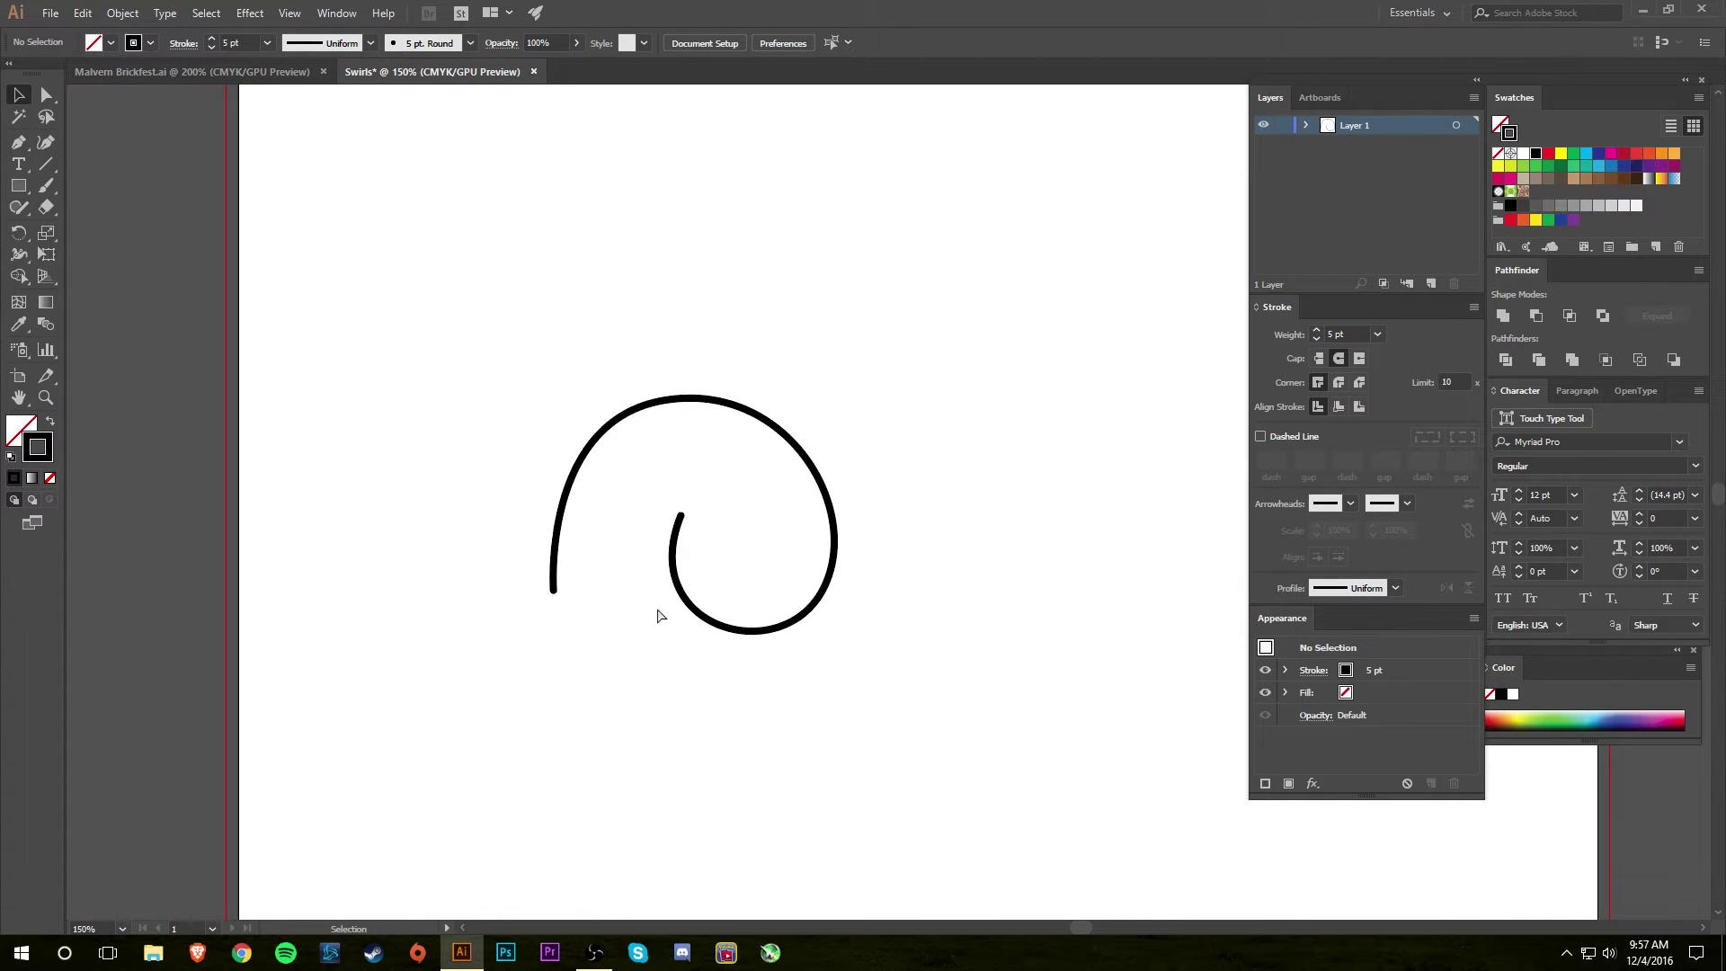
scroll(650, 611, "up", 1)
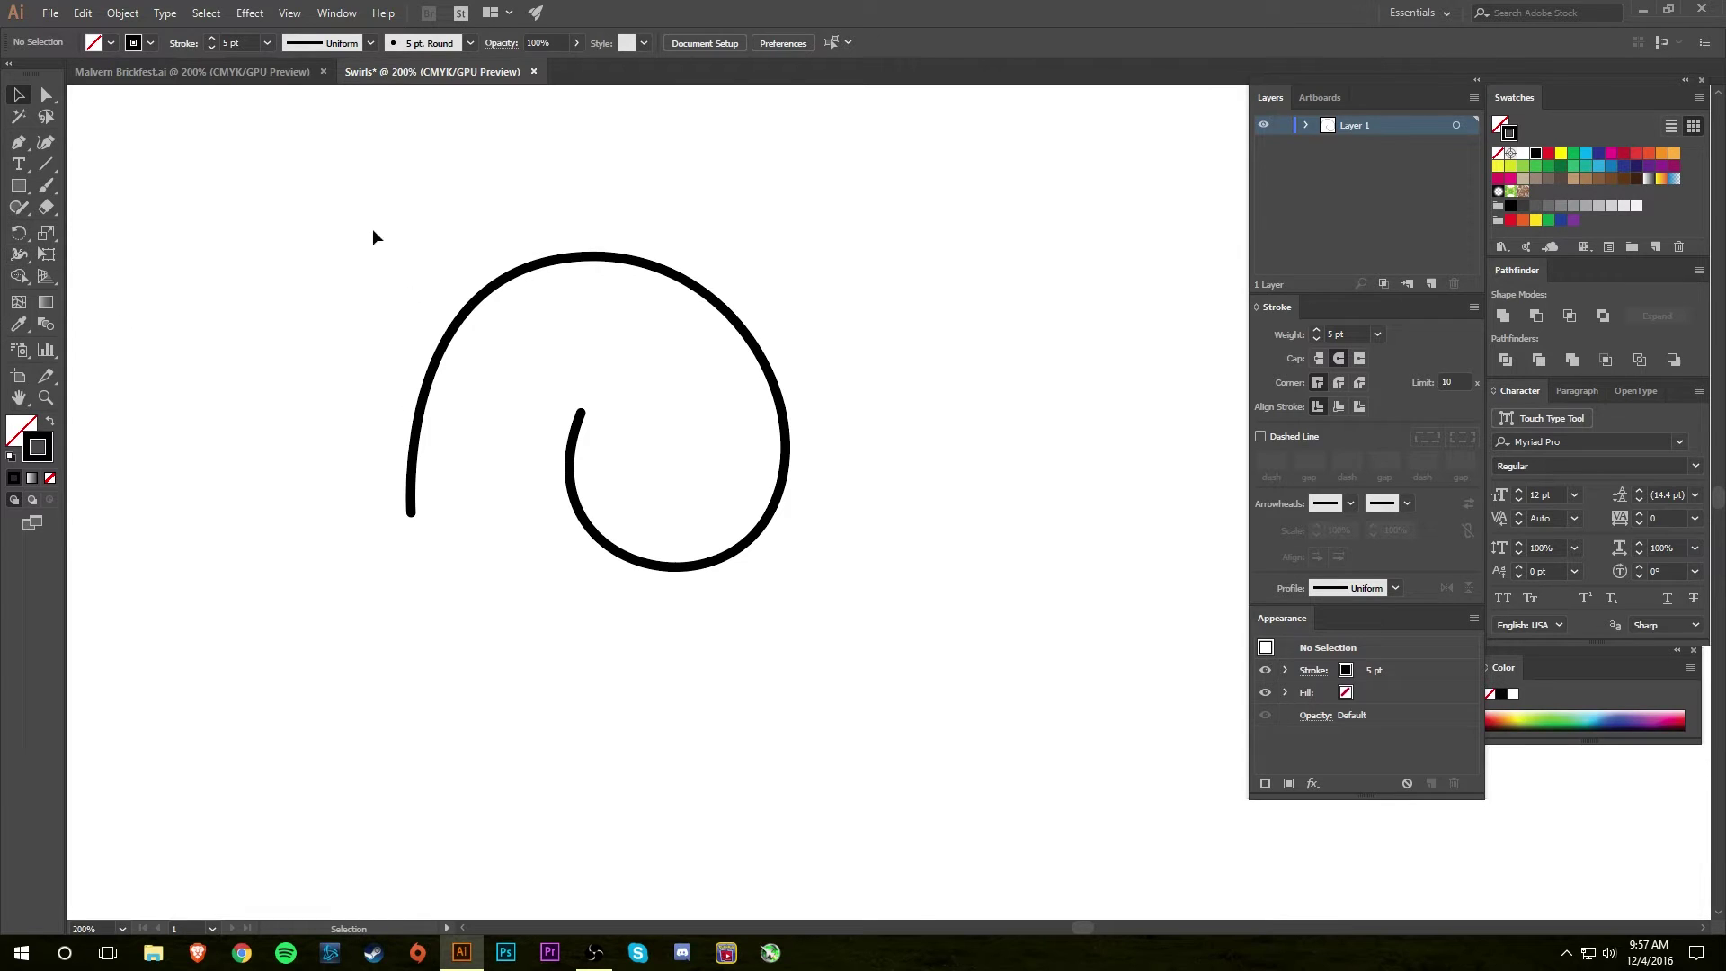
left_click(446, 315)
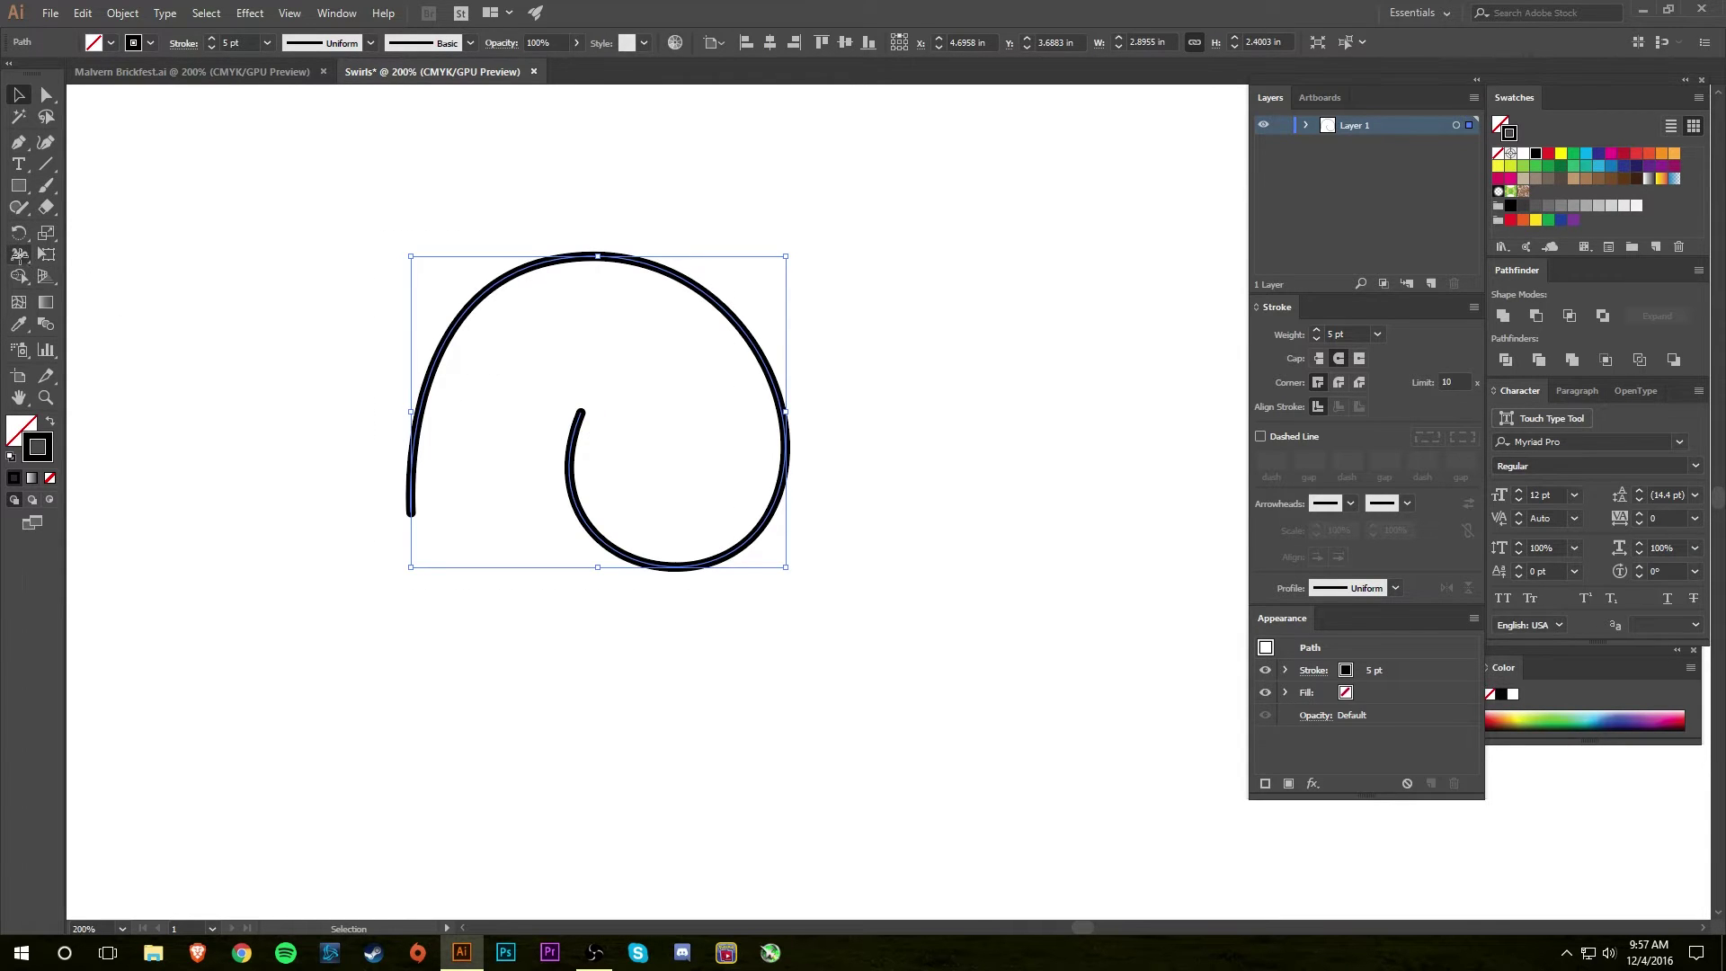
left_click(19, 254)
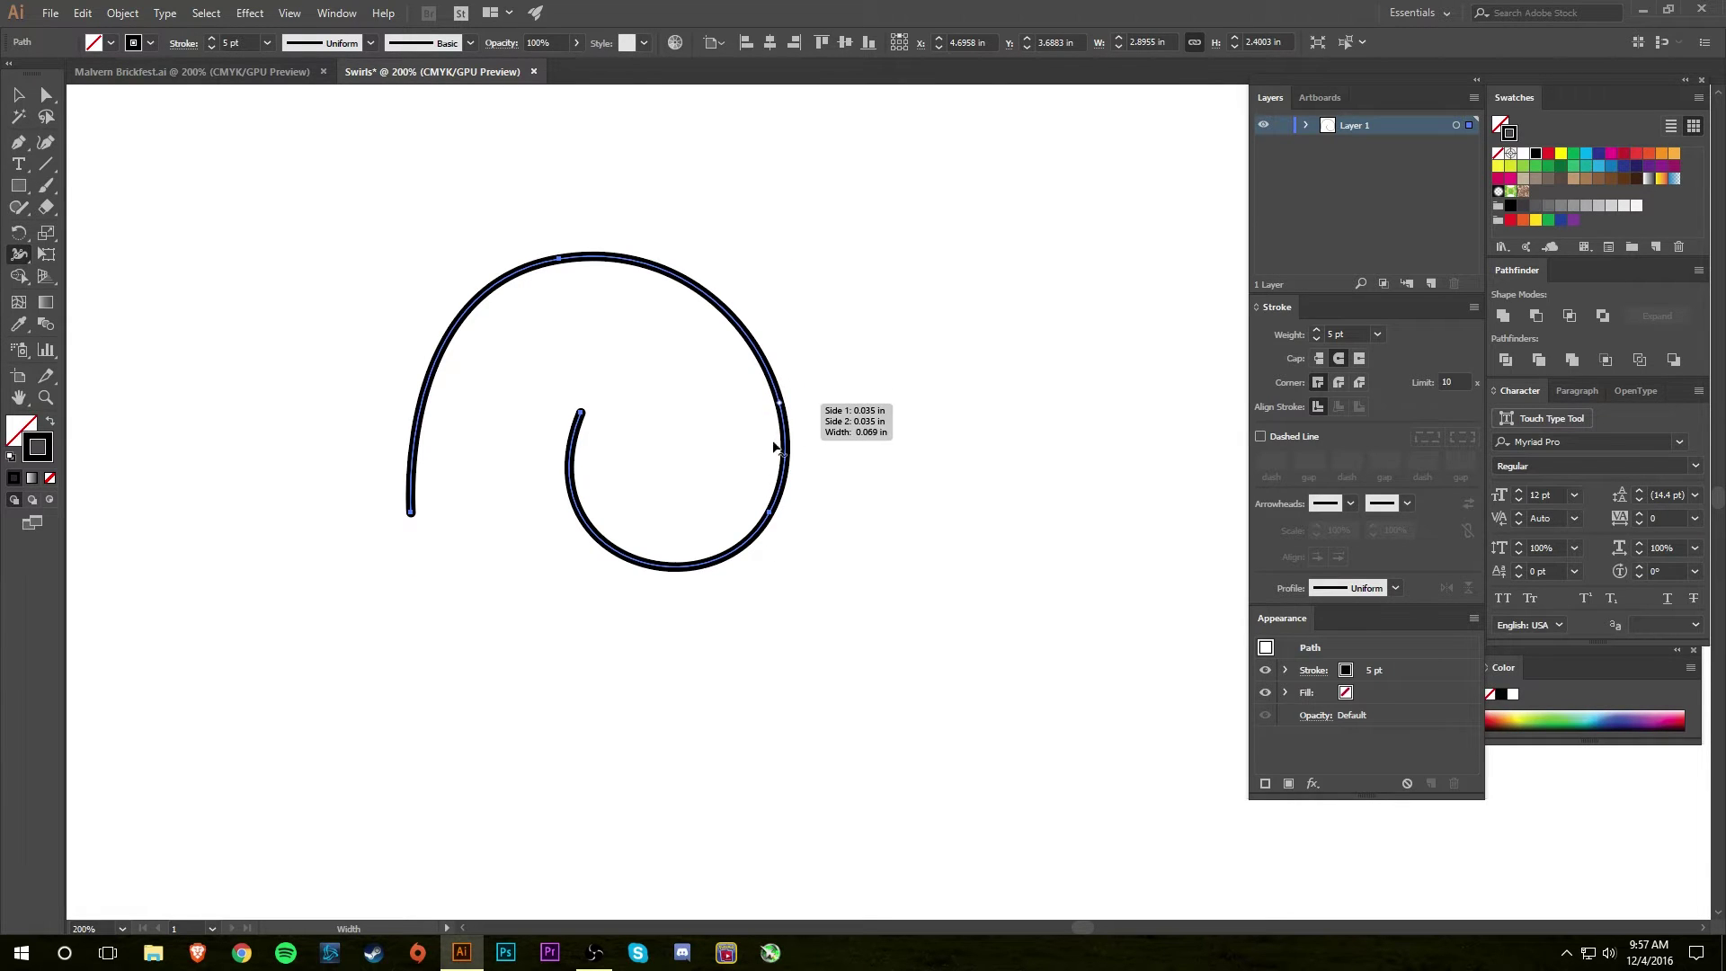
- Drag width points along the spiral so it swells to about 24 pt and tapers at both ends
left_click_drag(771, 382, 738, 405)
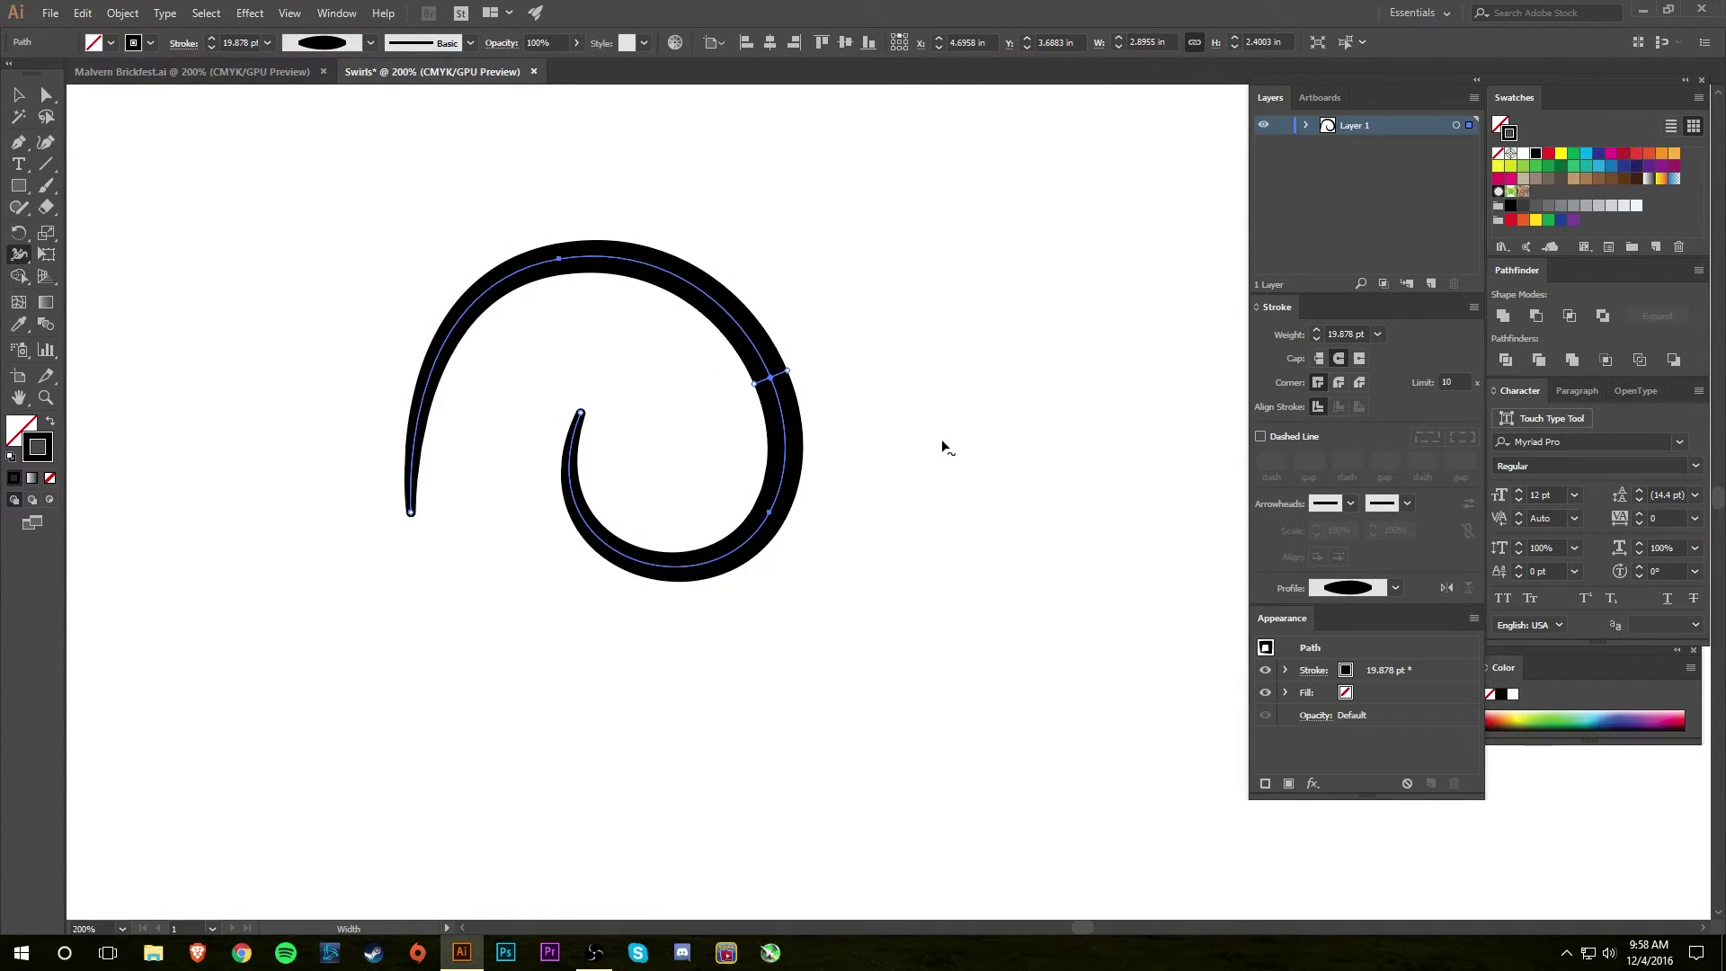
mouse_move(755, 384)
left_mouse_down()
mouse_move(786, 378)
mouse_move(706, 444)
mouse_move(705, 424)
mouse_move(659, 445)
mouse_move(753, 385)
left_mouse_up()
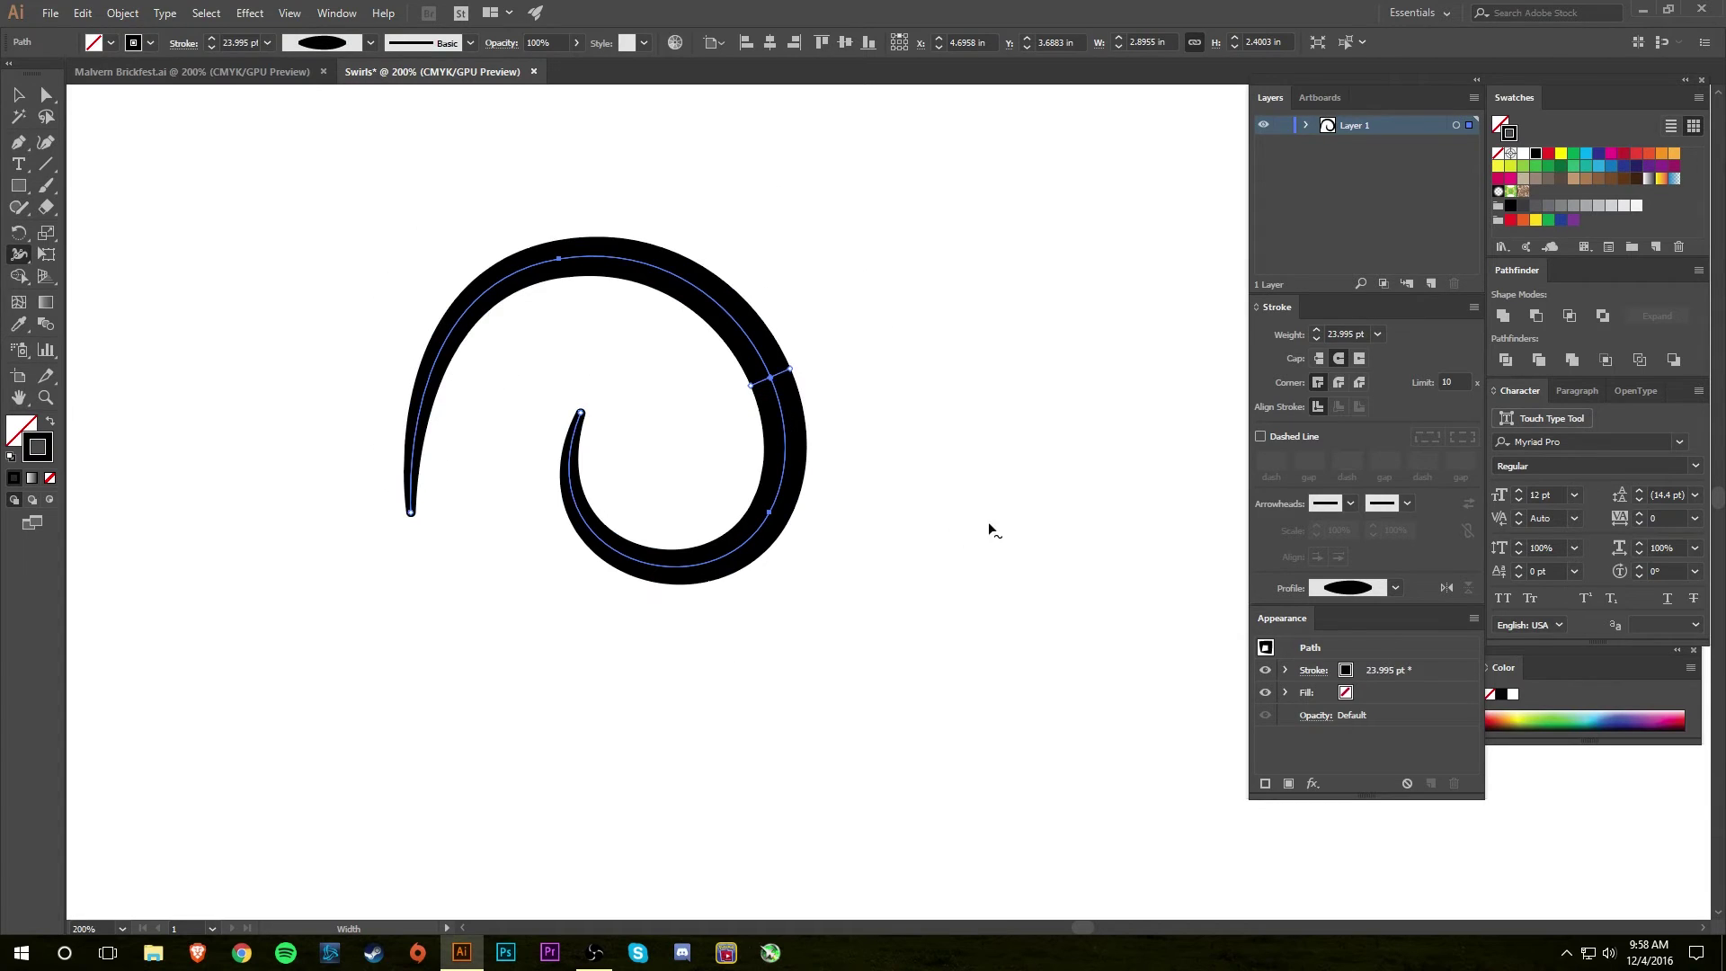
left_click(18, 94)
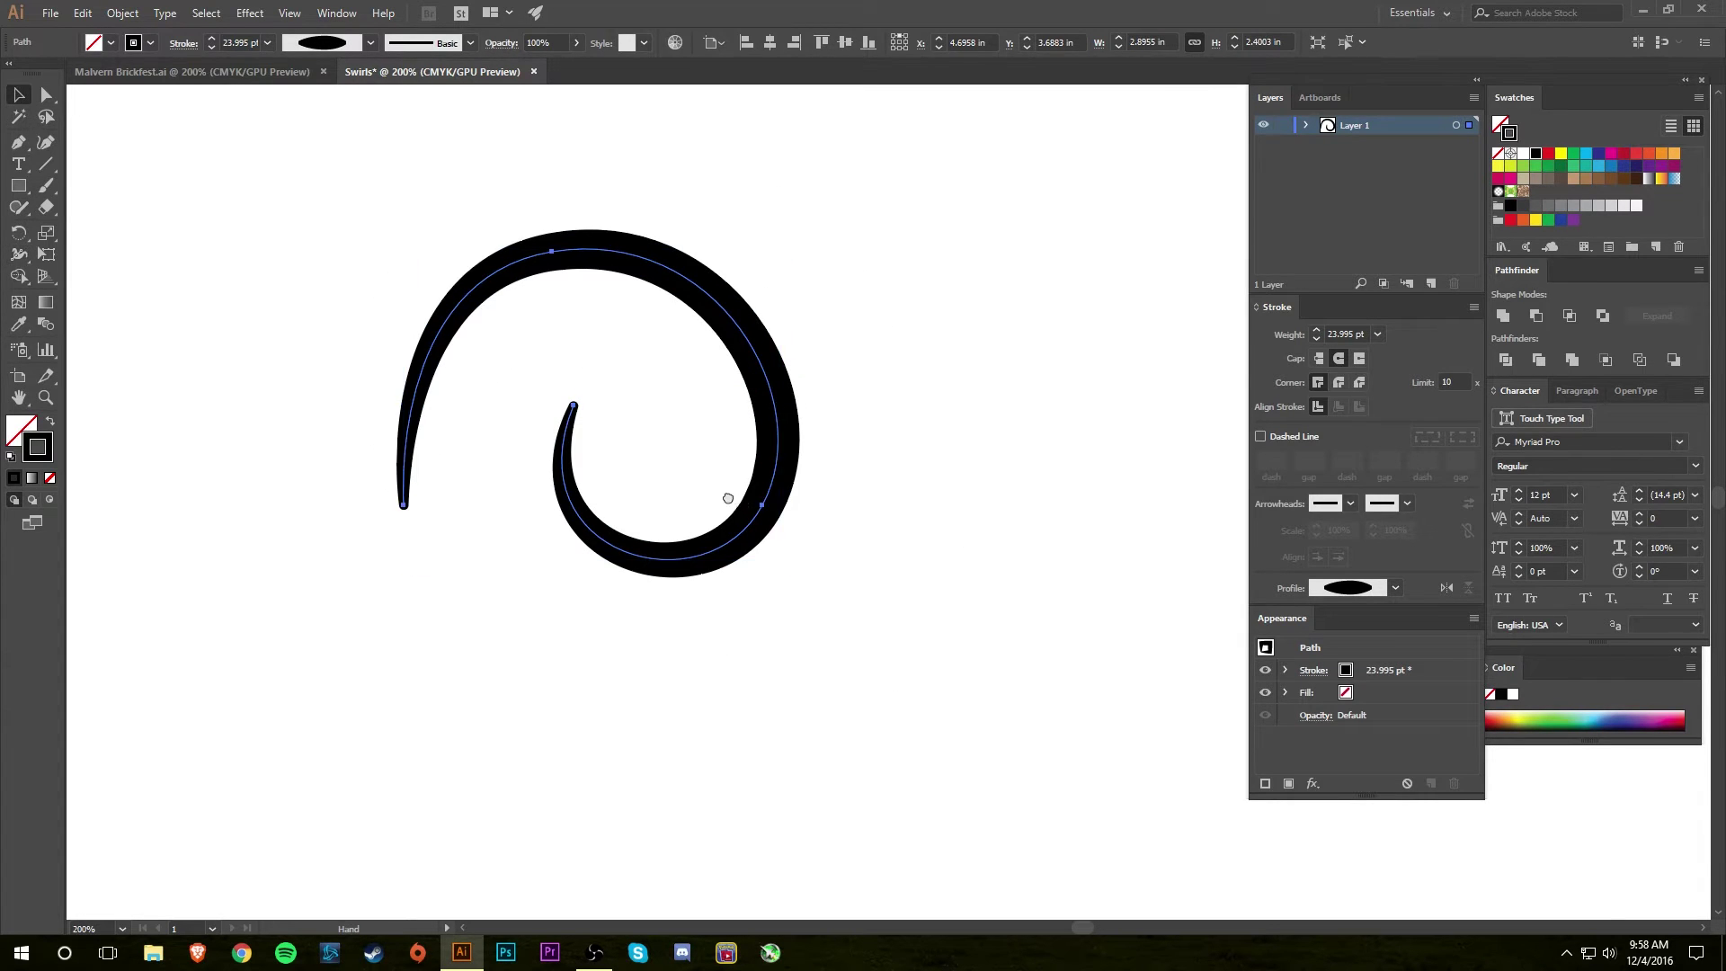
scroll(737, 490, "right", 4)
scroll(737, 490, "down", 1)
left_click(753, 486)
left_click(580, 485)
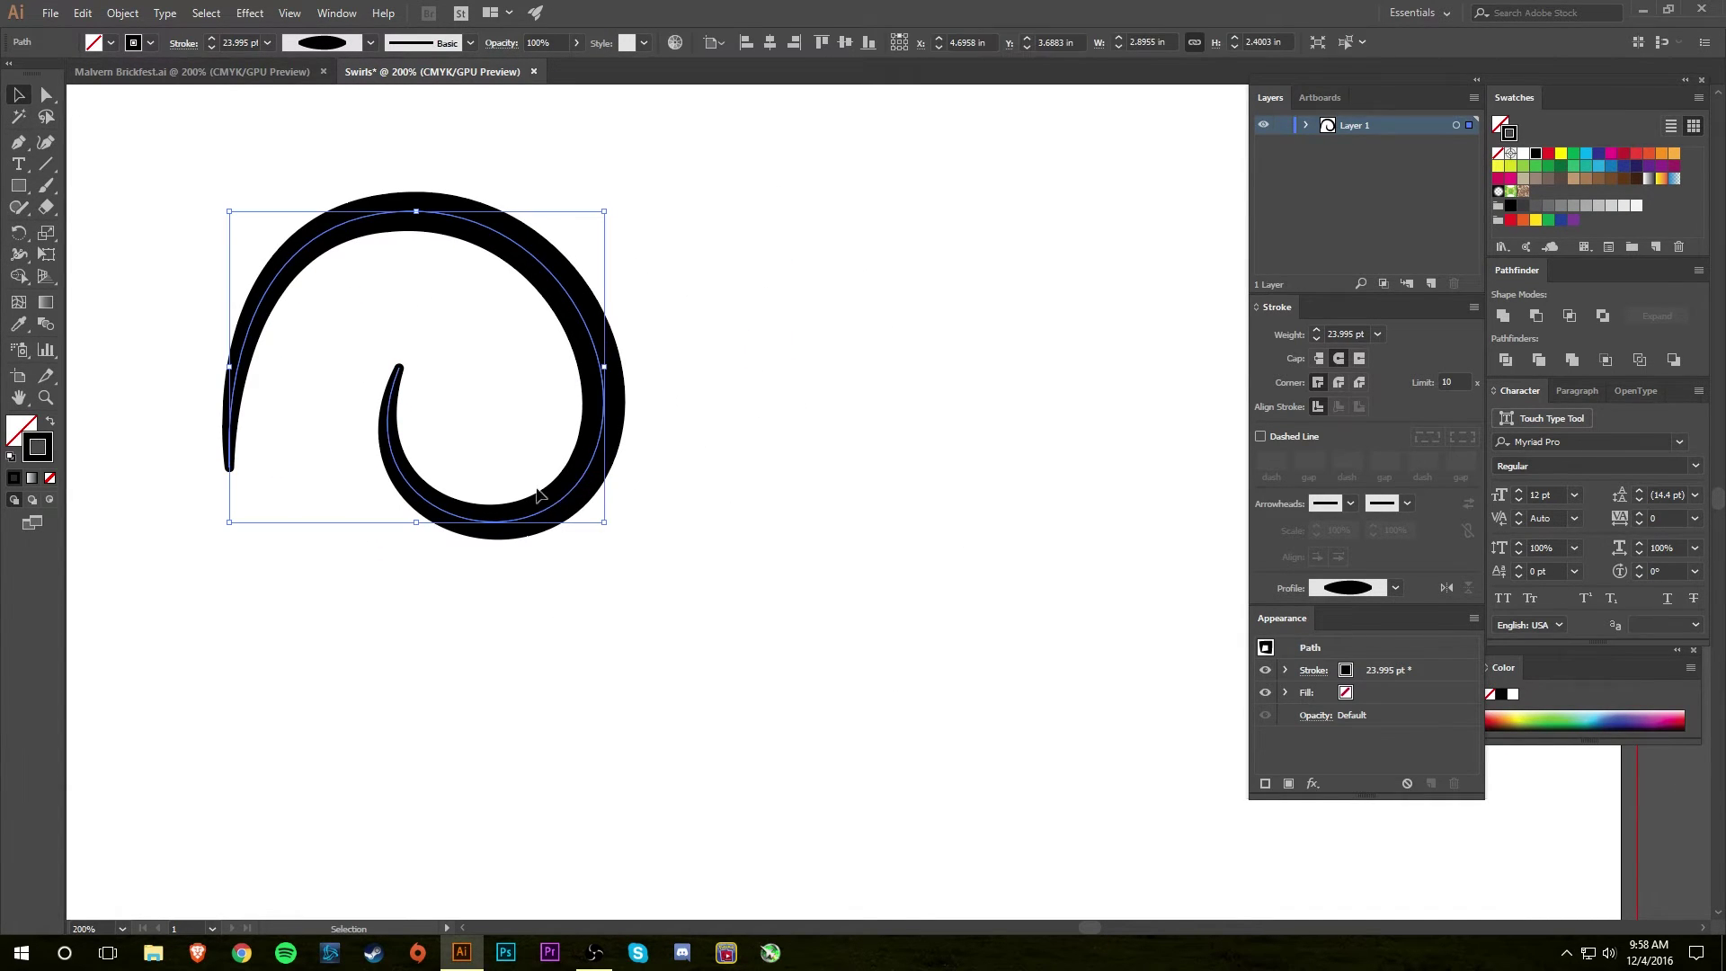
left_click(17, 254)
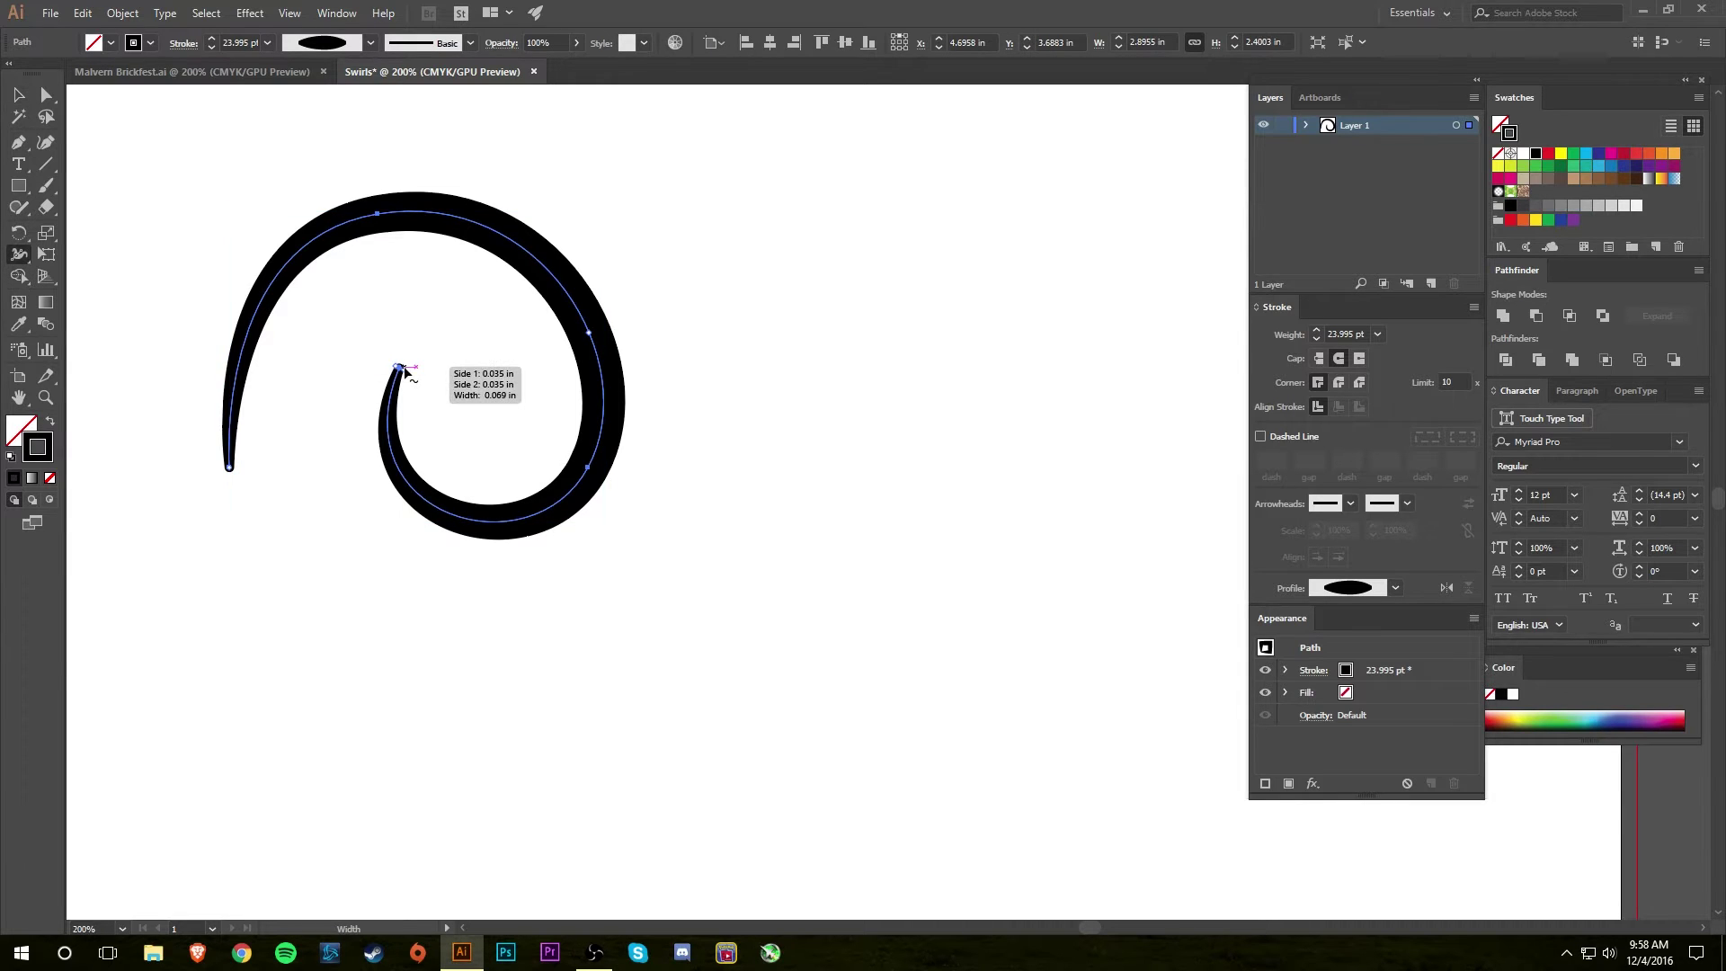
mouse_move(400, 369)
left_mouse_down()
mouse_move(517, 395)
mouse_move(400, 369)
left_mouse_up()
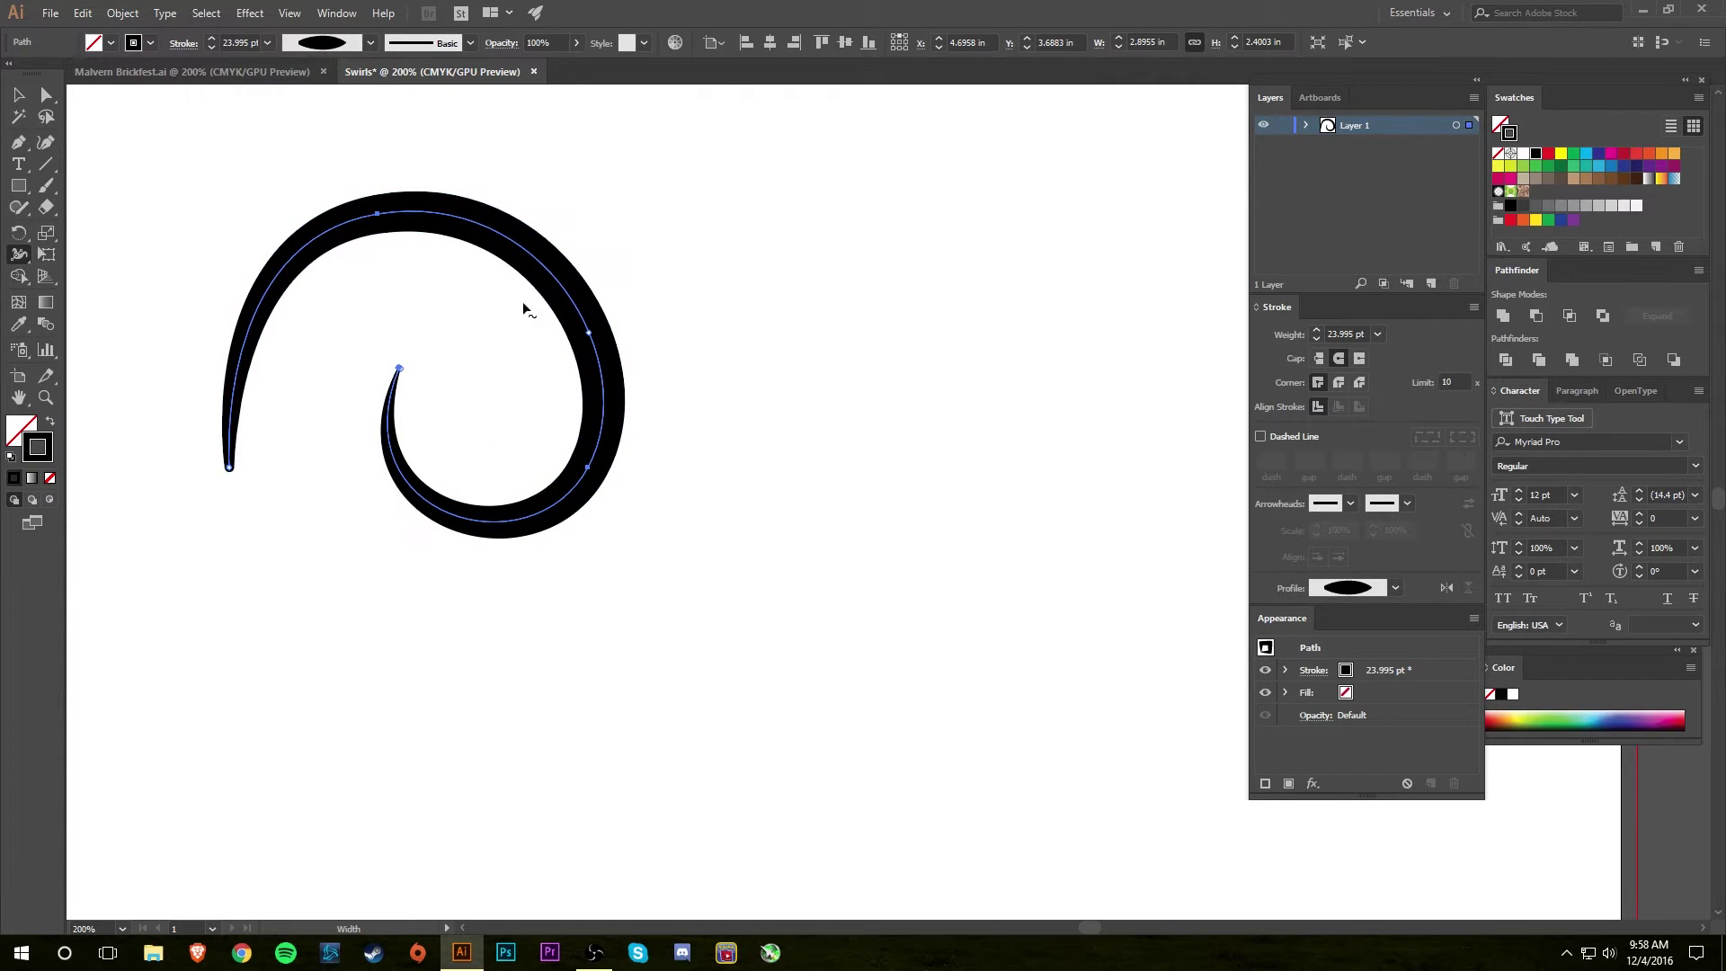
- Draw a circle to the right of the spiral with a 4 pt stroke
key("v")
left_click(681, 402)
left_click_drag(929, 481, 873, 475)
key("l")
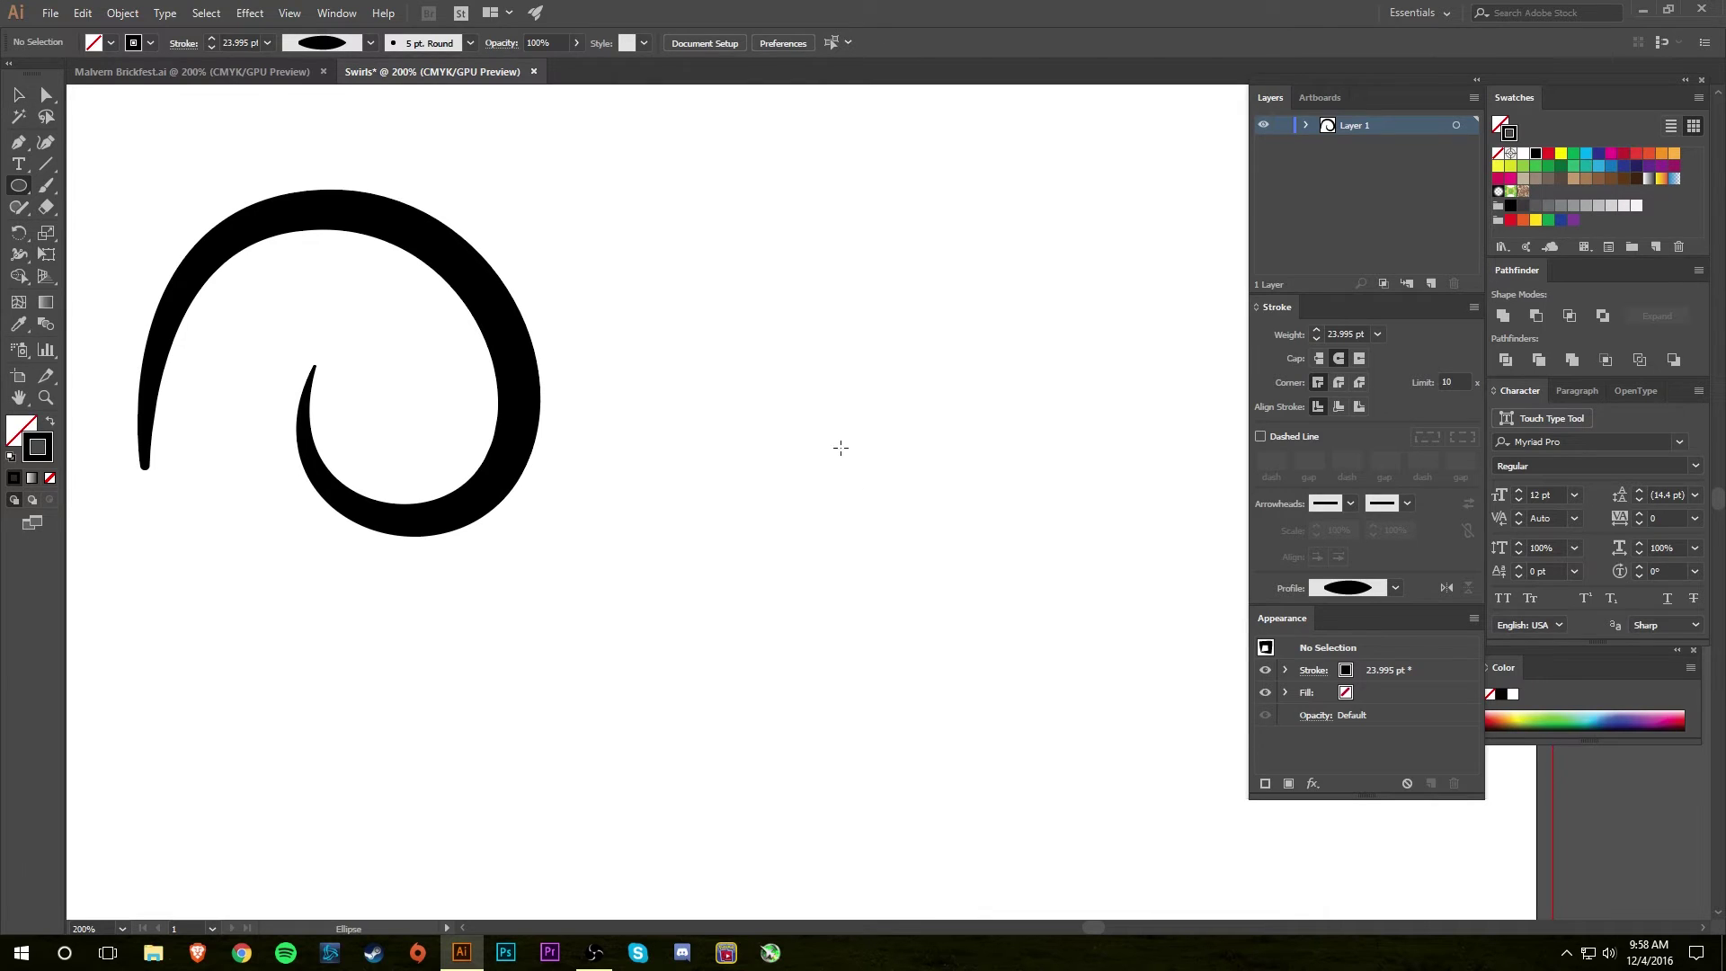
mouse_move(744, 259)
left_mouse_down()
mouse_move(851, 335)
mouse_move(1112, 627)
left_mouse_up()
left_click_drag(1142, 698, 1006, 664)
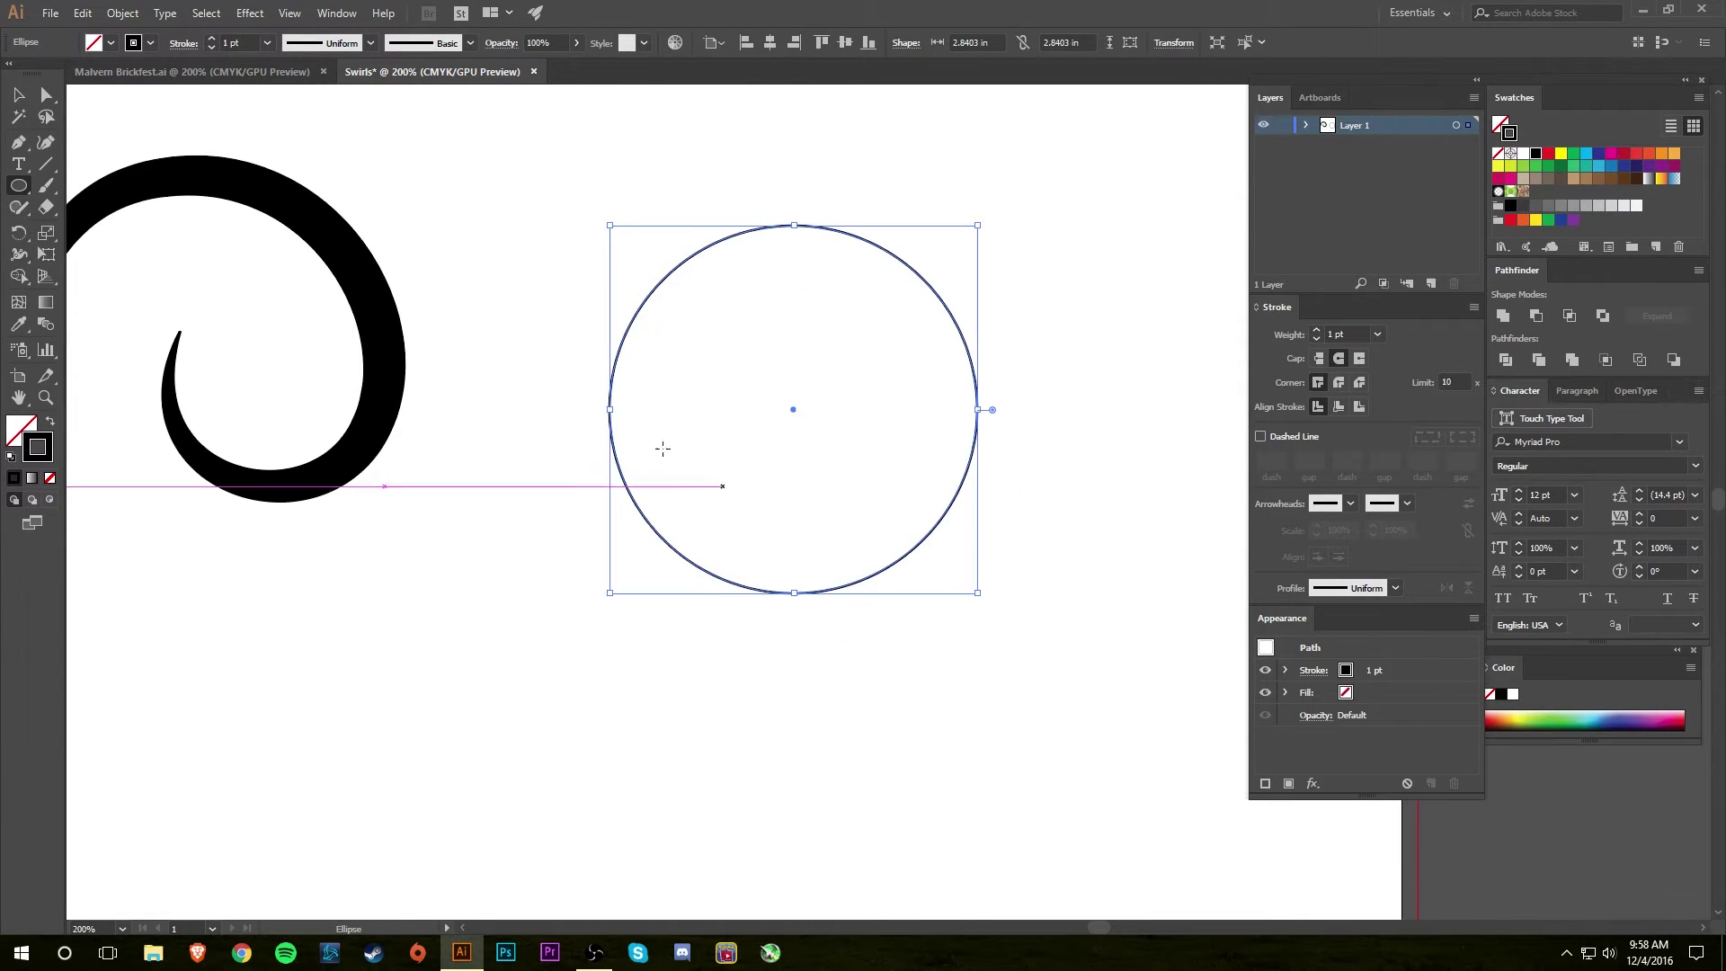
left_click(1317, 331)
left_click(1317, 331)
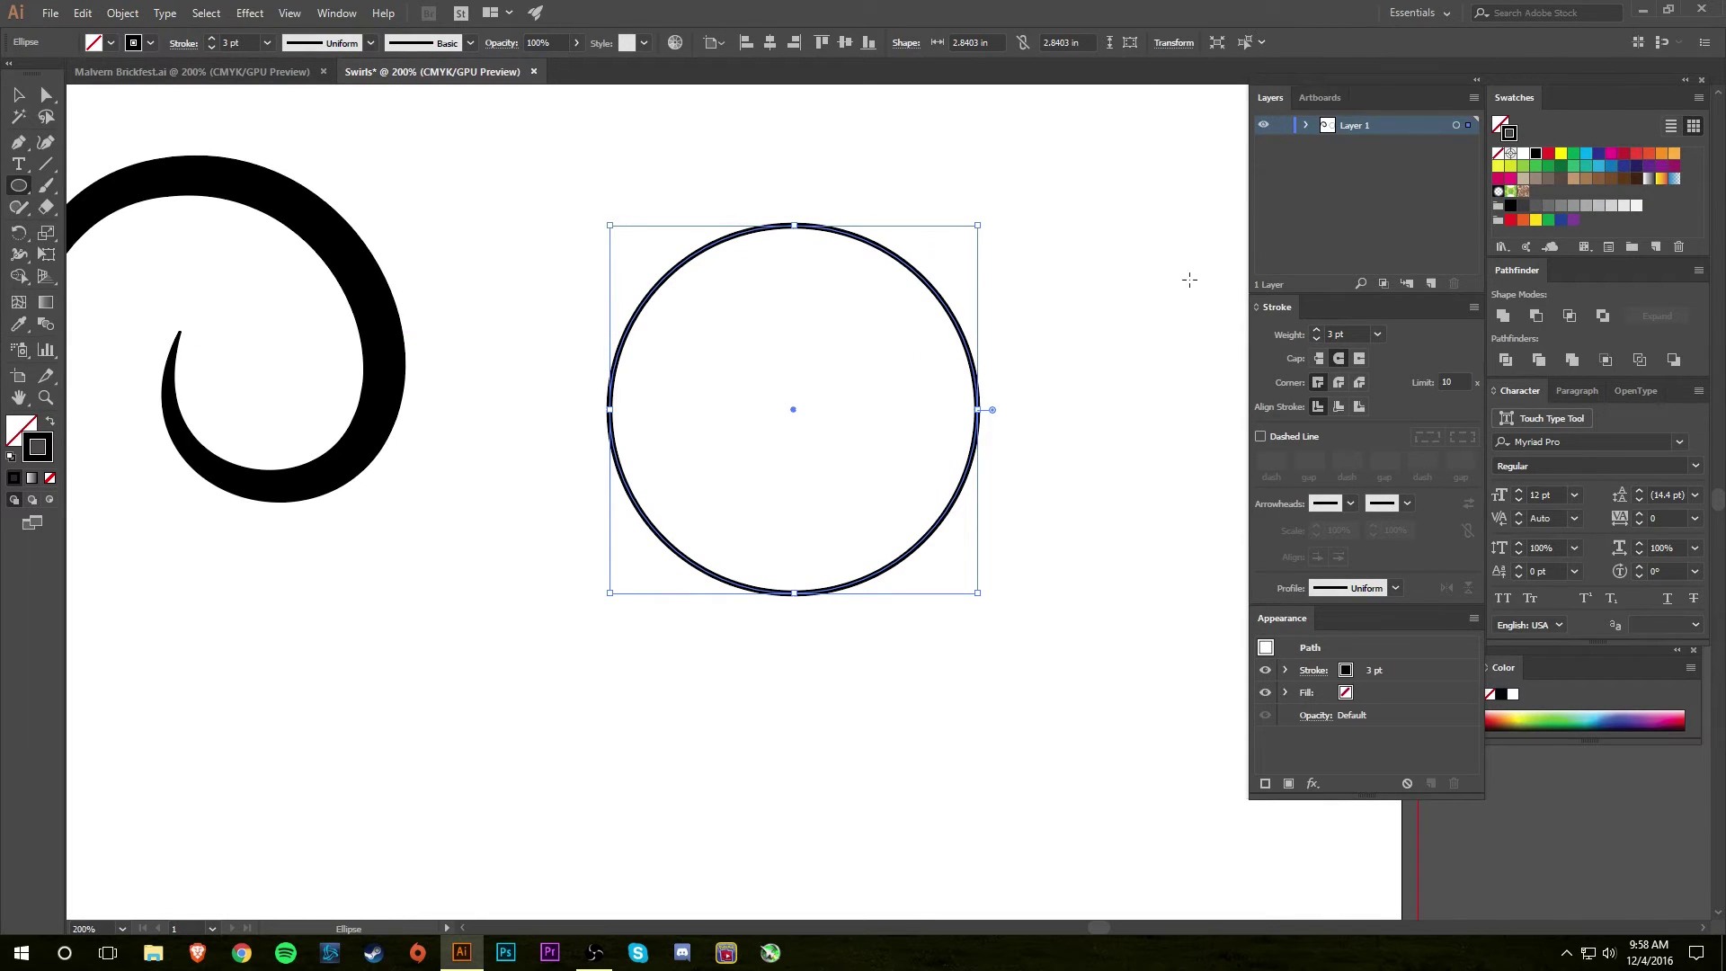
left_click(1317, 331)
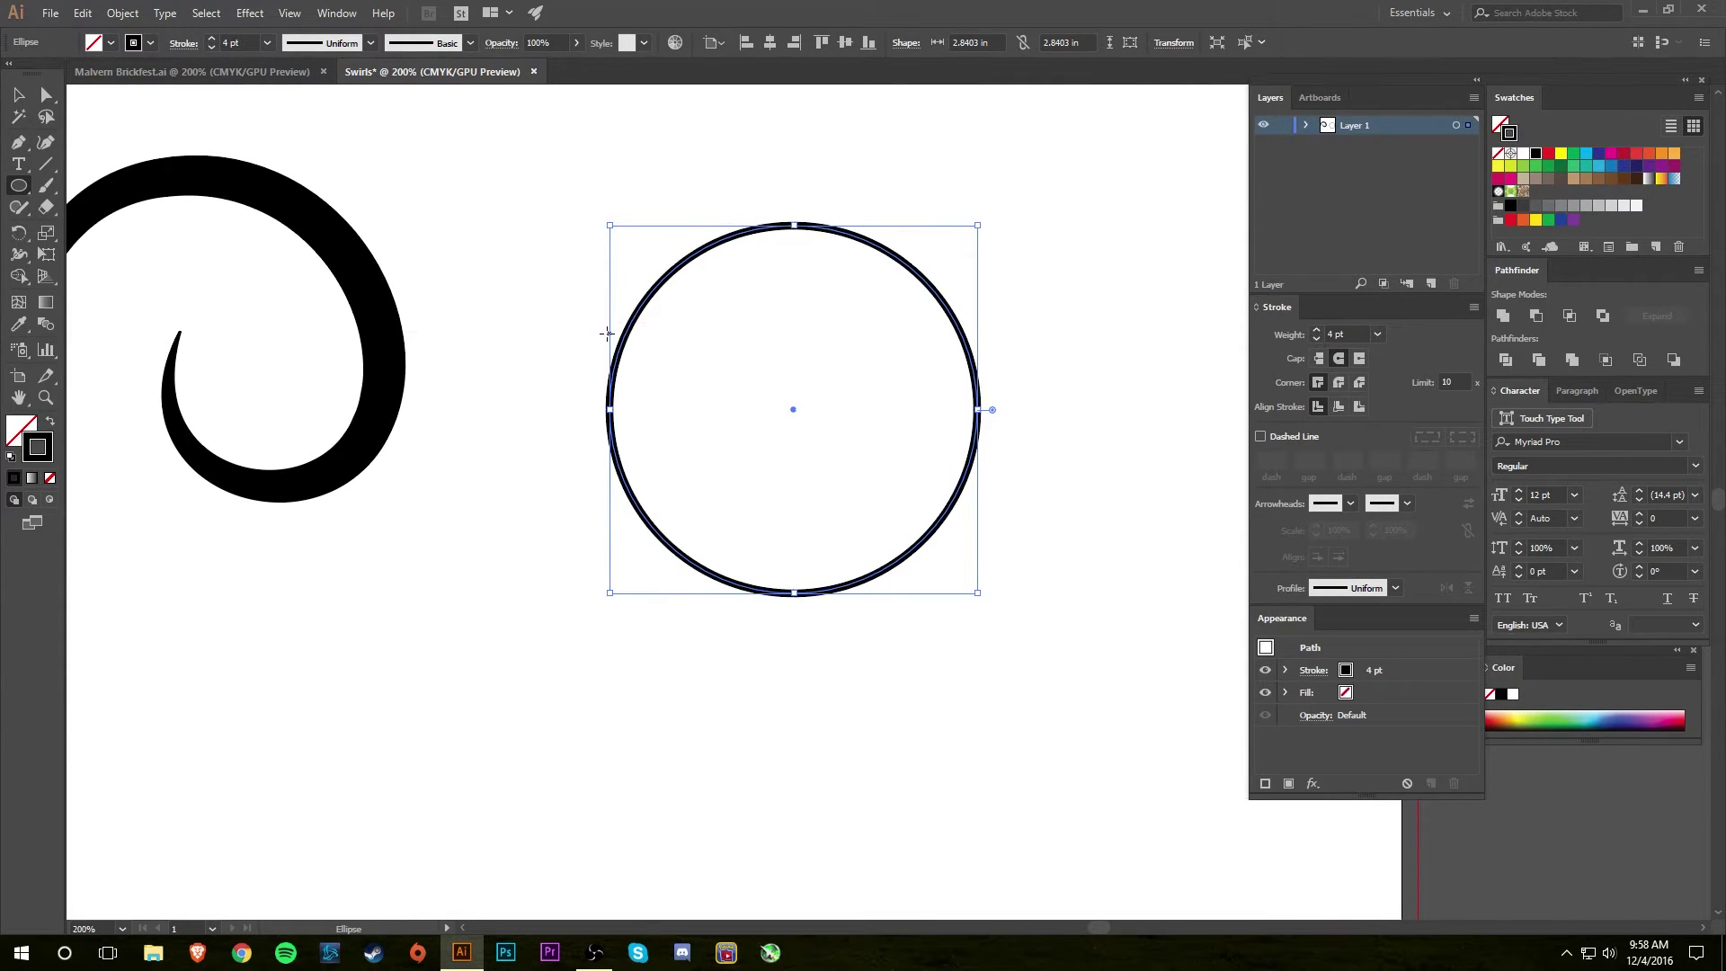
- Delete the circle's lower-right segment to leave a three-quarter arc
key("a")
left_click(585, 362)
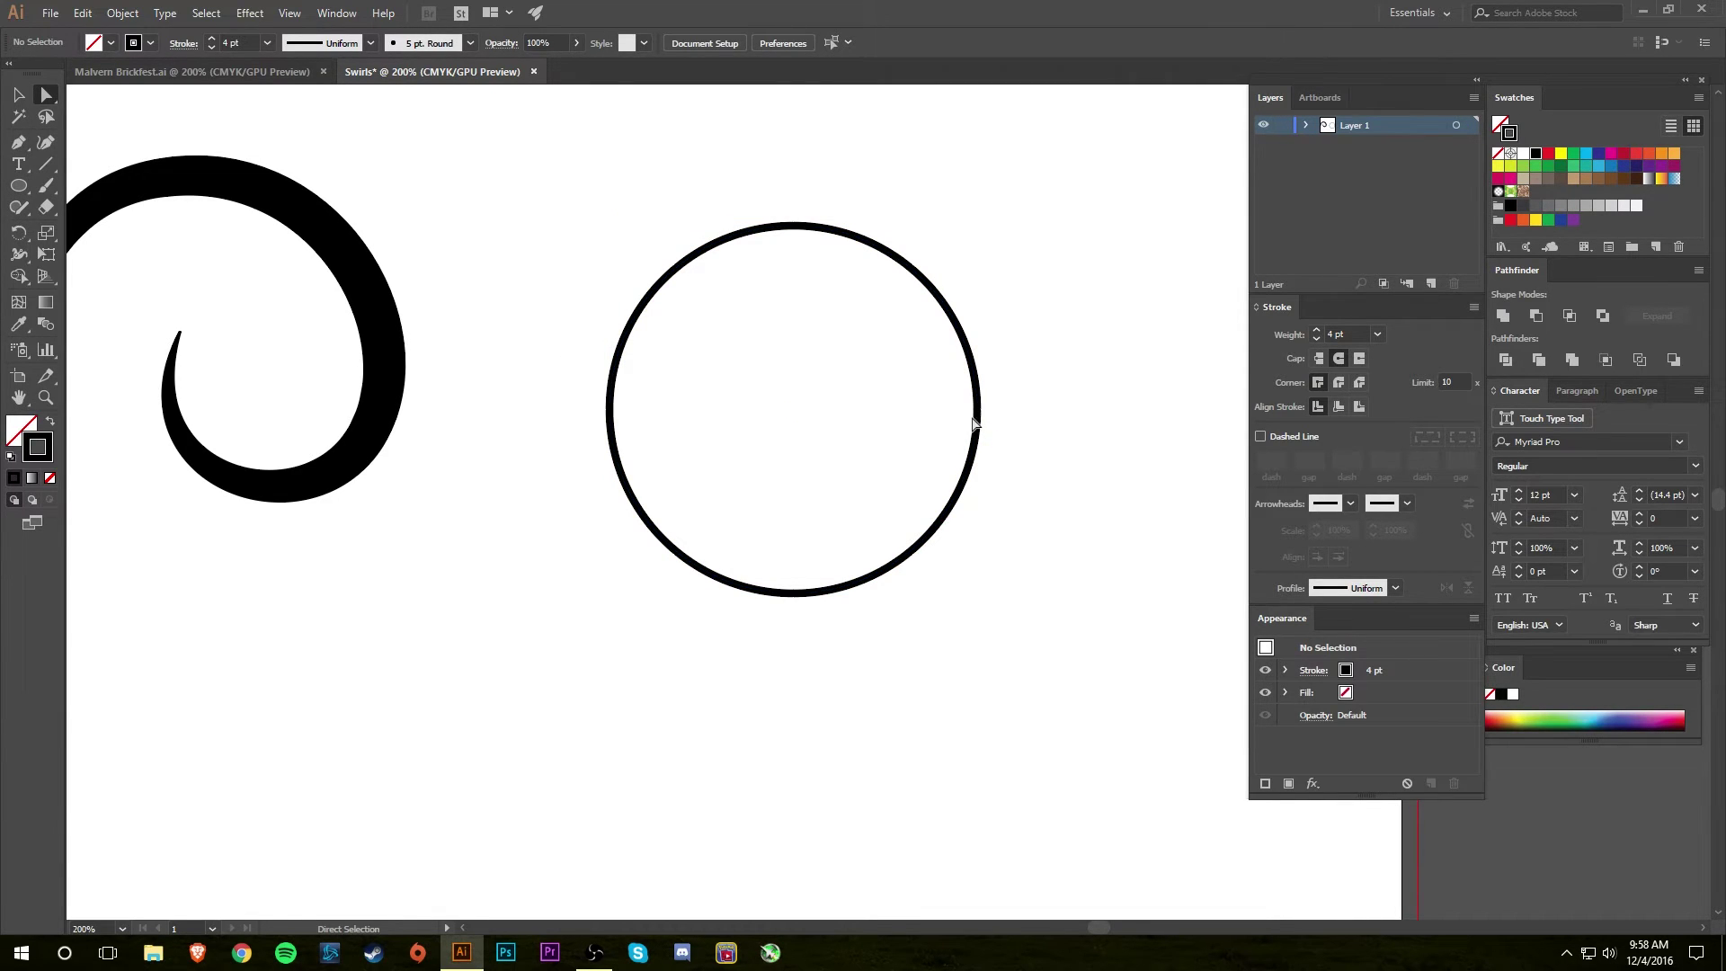
left_click_drag(474, 143, 1002, 625)
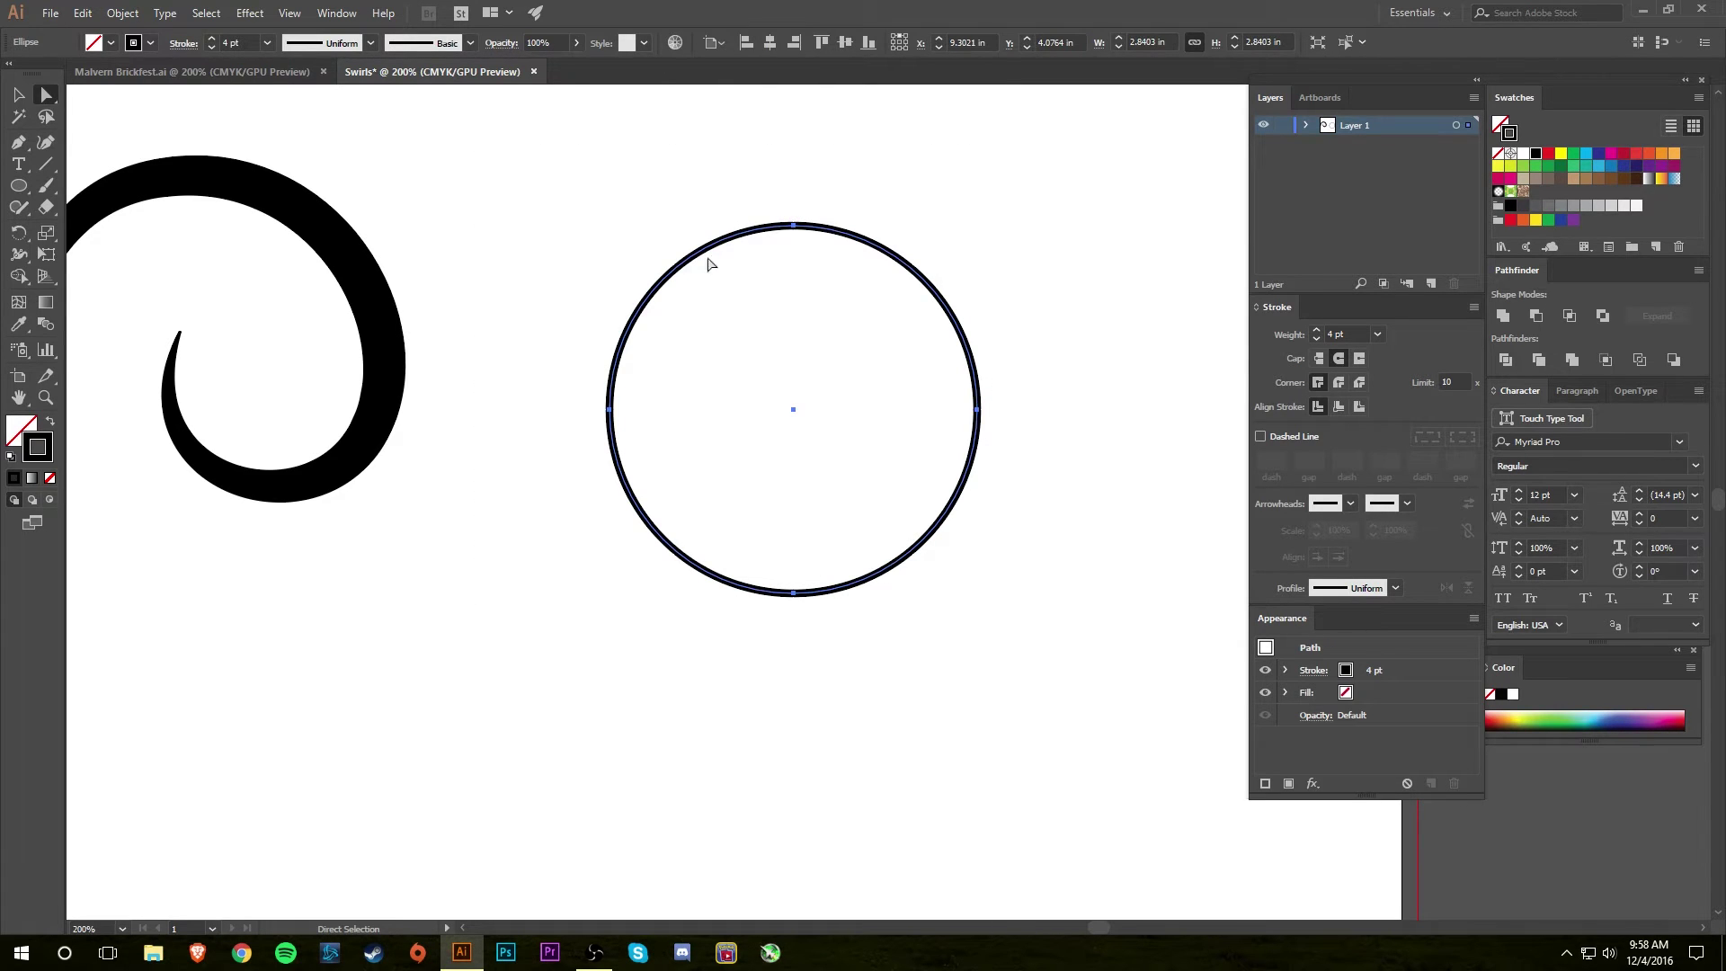
left_click(923, 624)
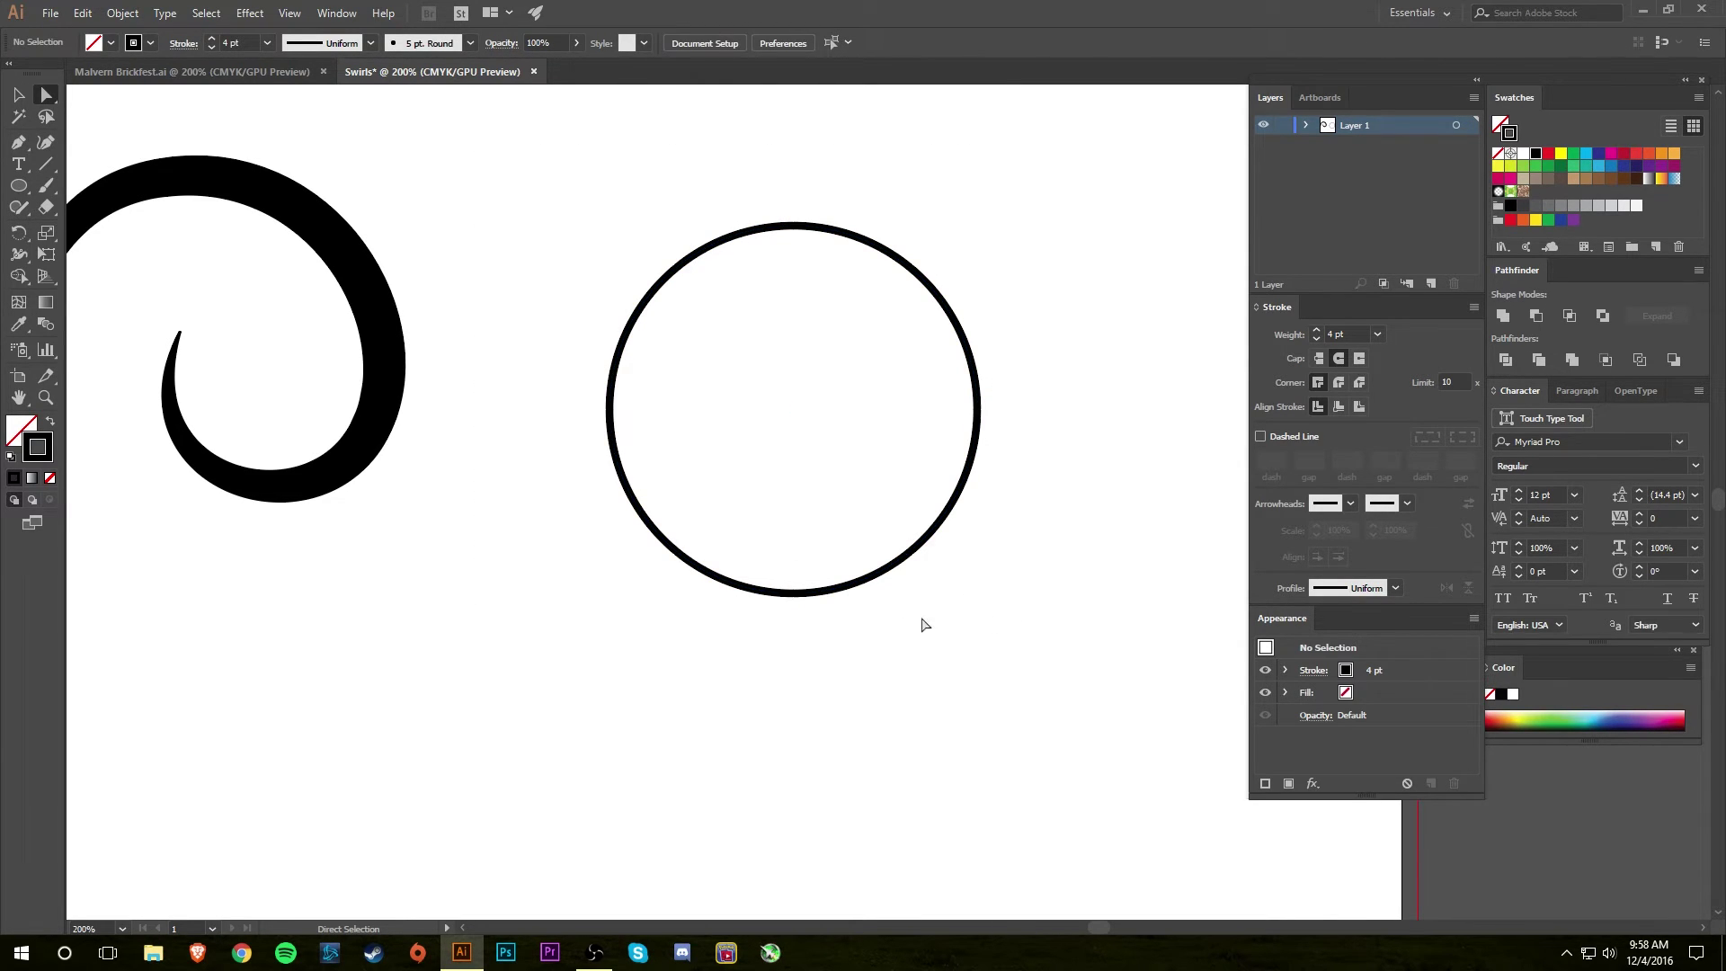
left_click(923, 555)
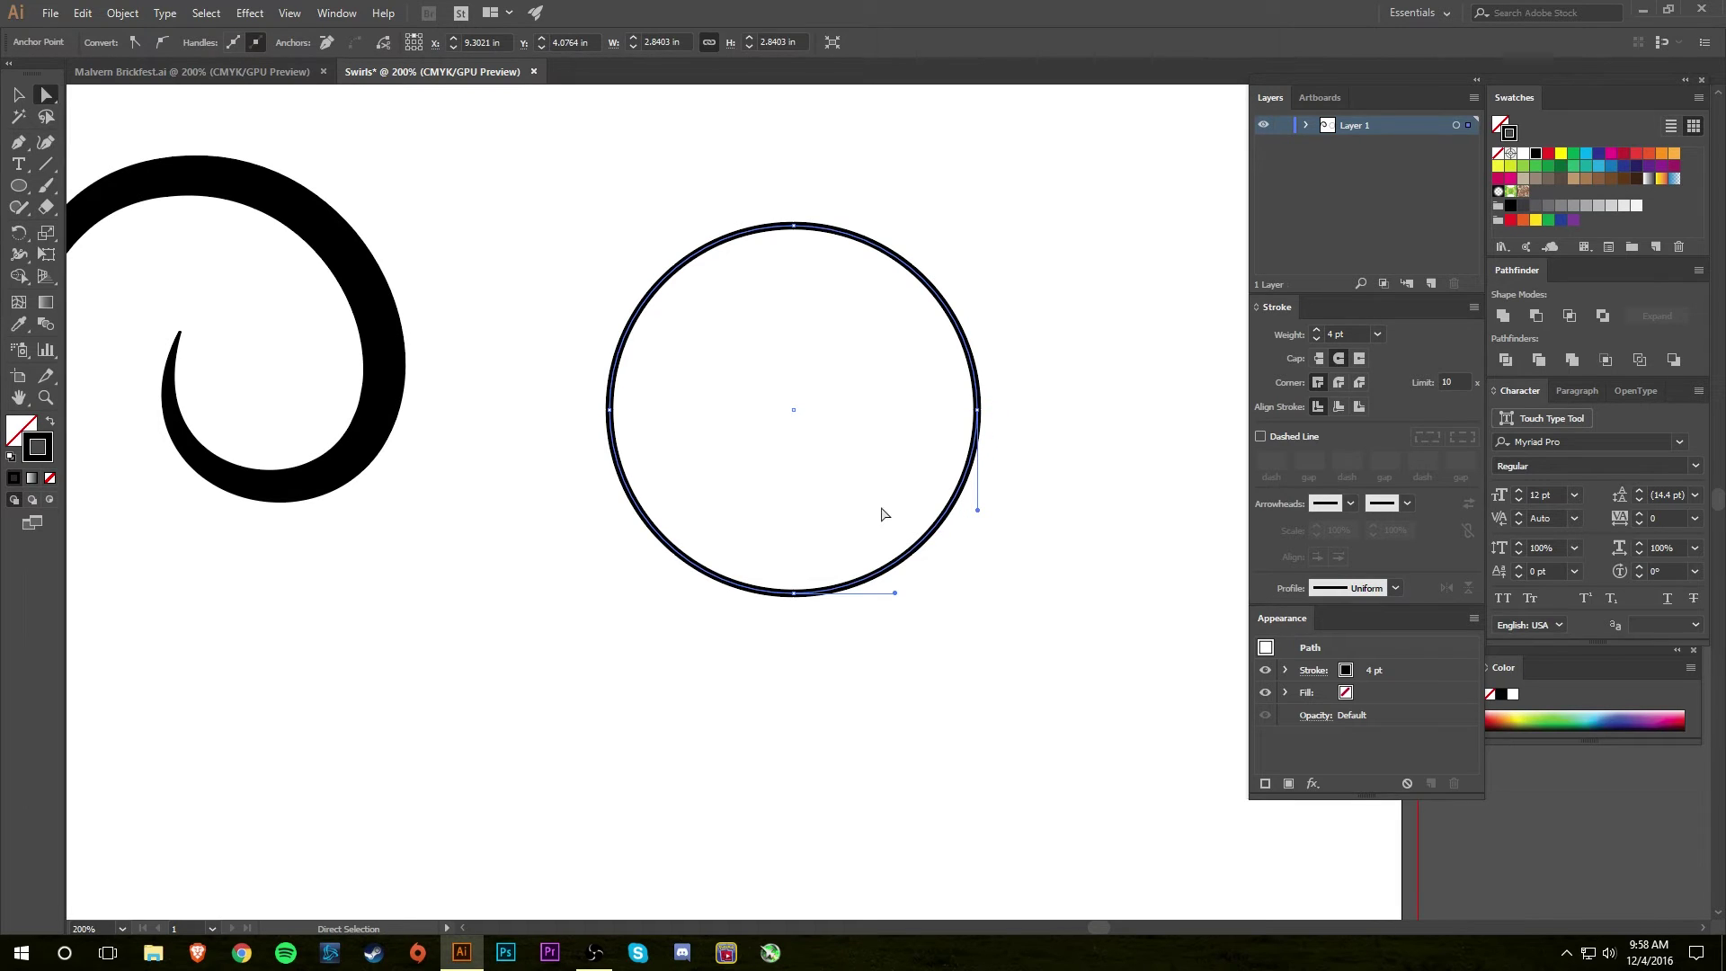
key("Delete")
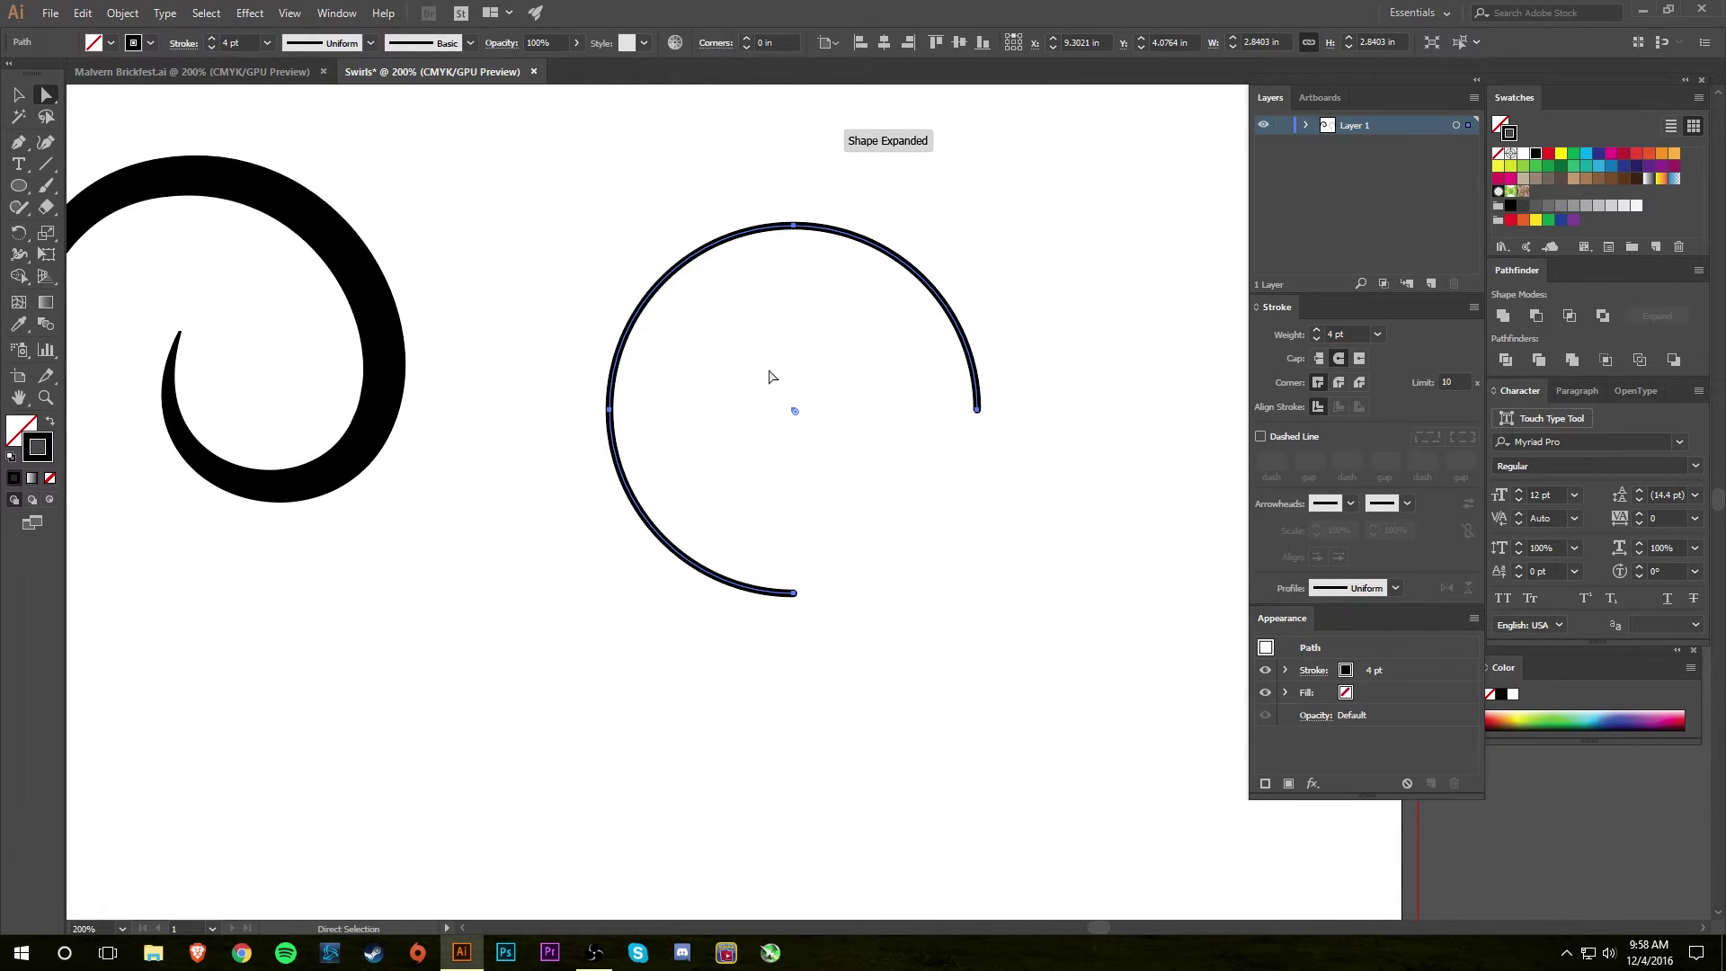
key("v")
left_click(787, 398)
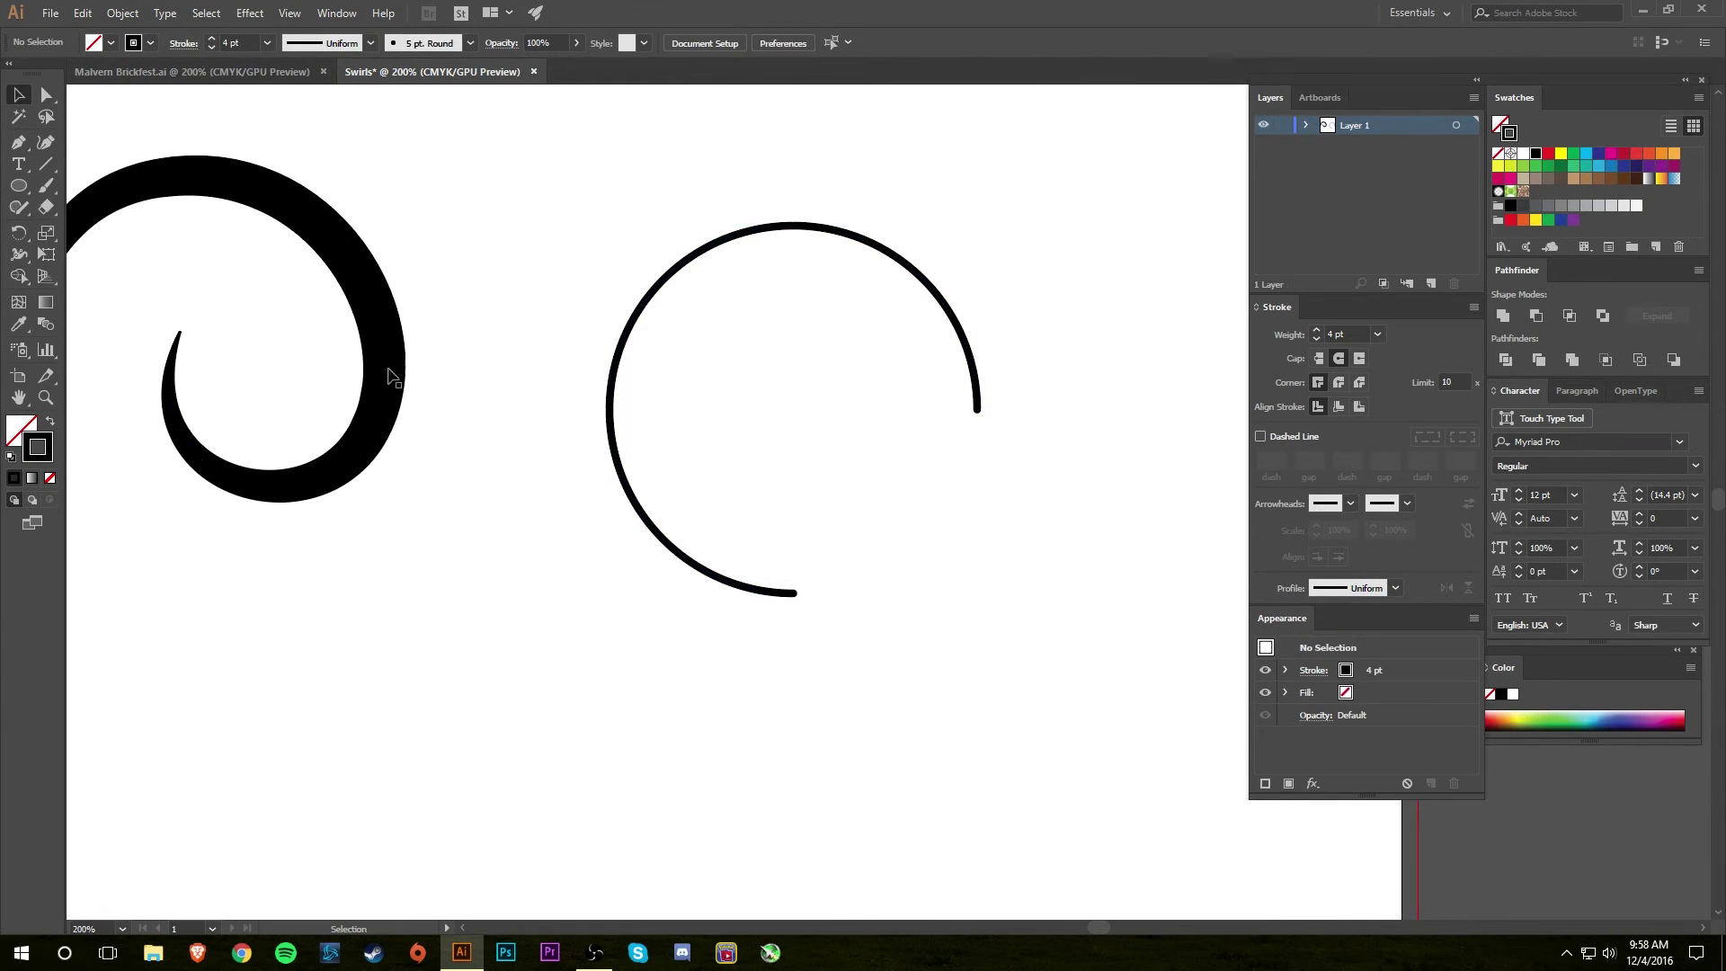
- Widen the arc's right end with the Width tool to a 16 pt stroke tapering to its lower tip
scroll(223, 305, "left", 2)
scroll(223, 306, "up", 1)
scroll(735, 412, "right", 2)
scroll(735, 412, "down", 1)
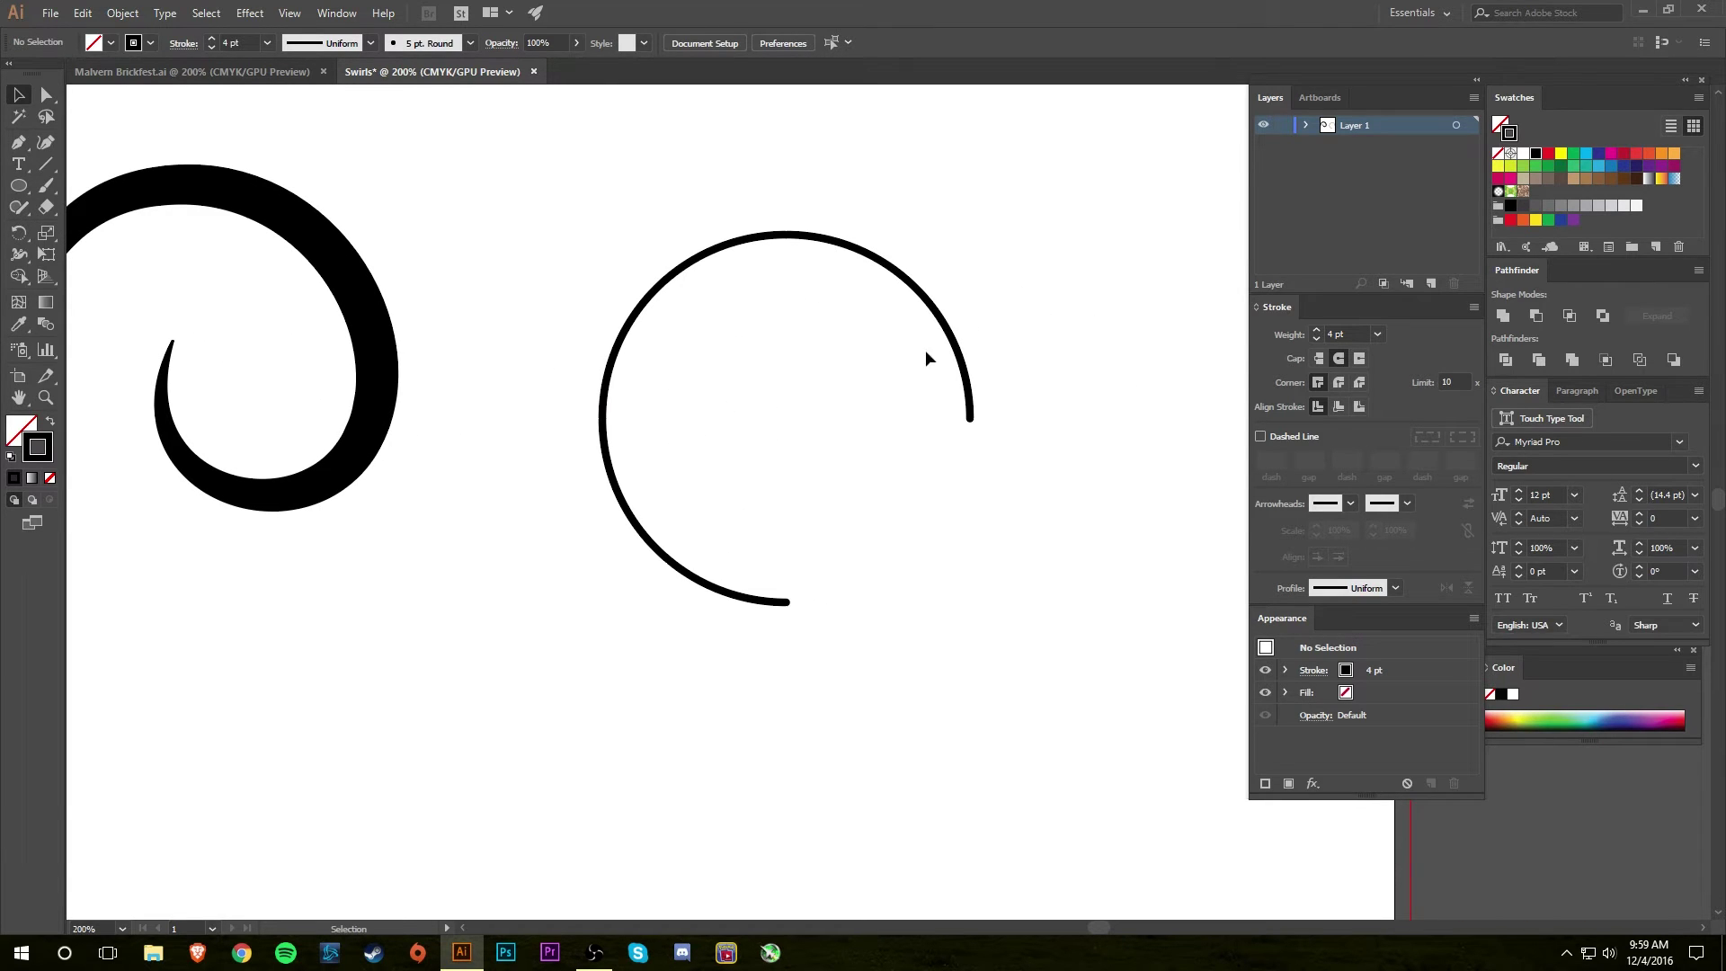
left_click_drag(539, 194, 800, 396)
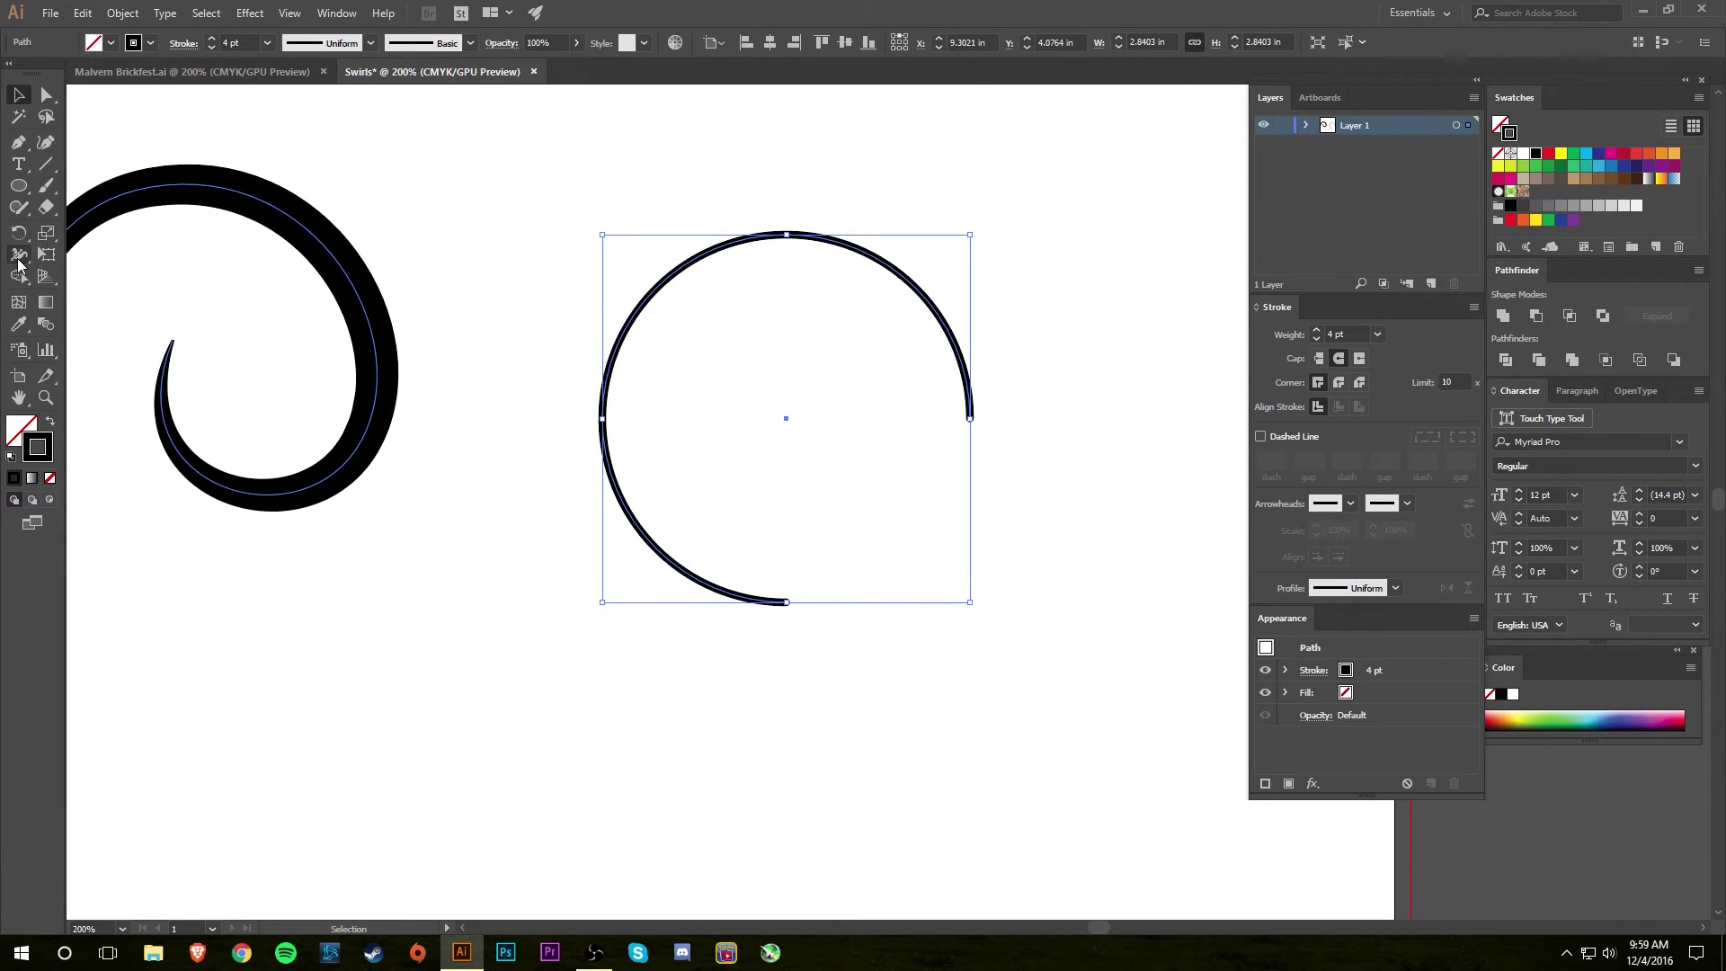
left_click(18, 258)
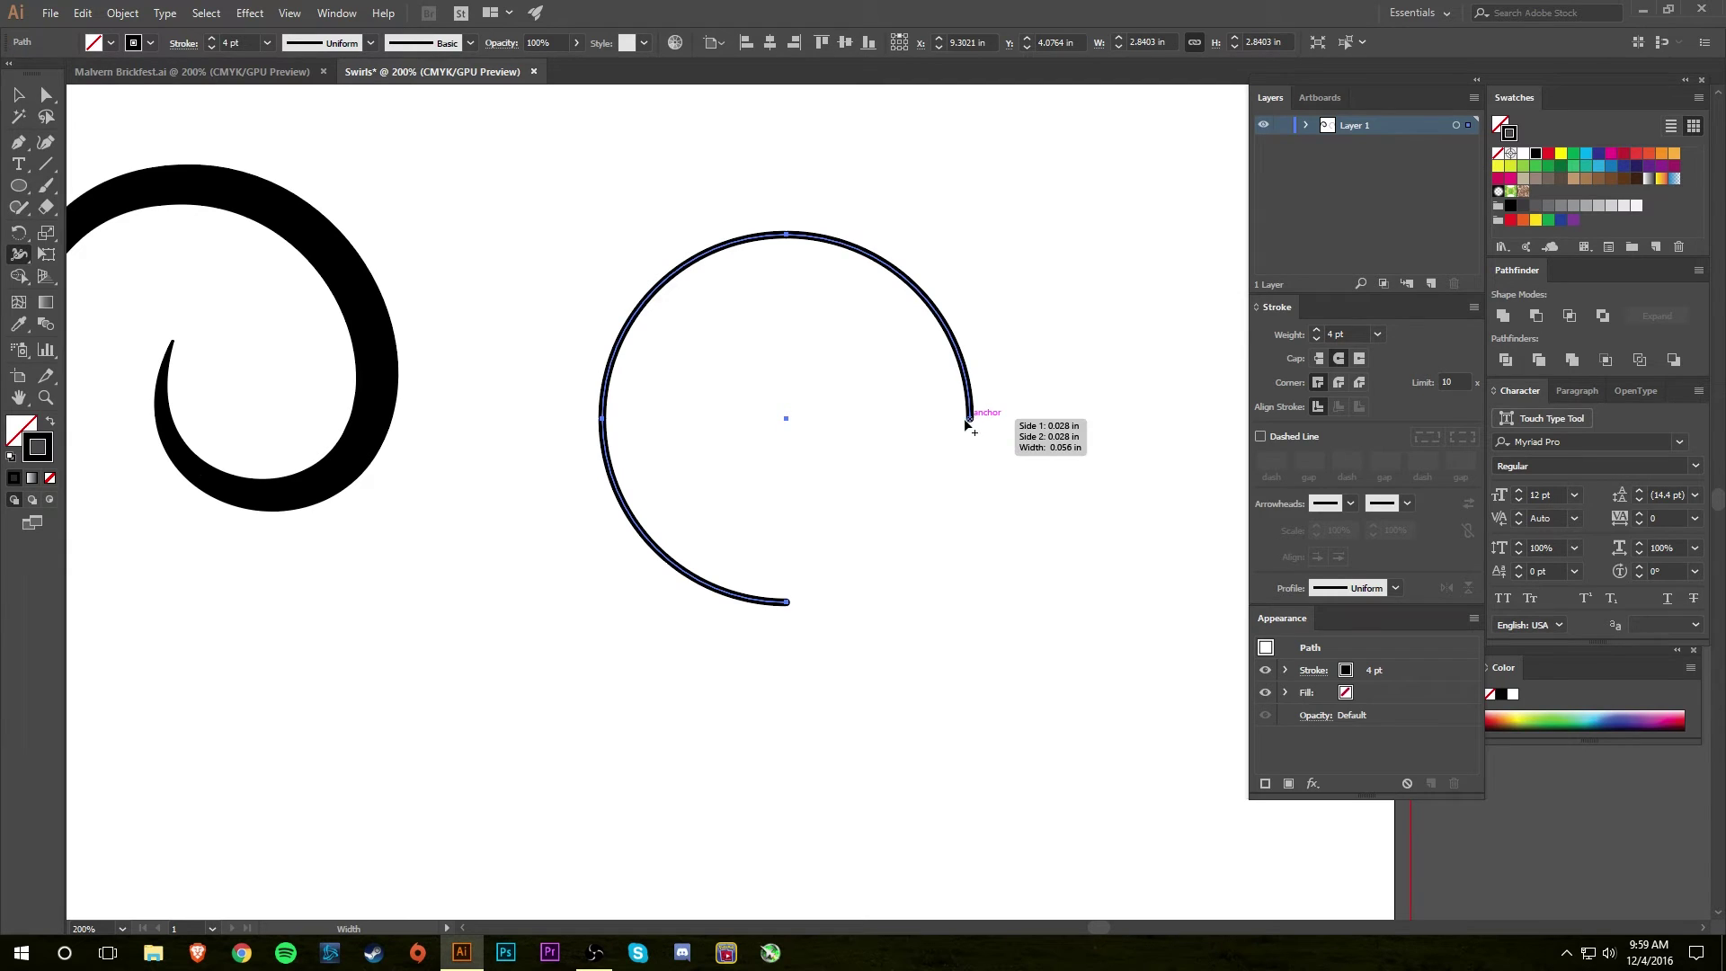
left_click_drag(967, 421, 960, 418)
left_click(18, 95)
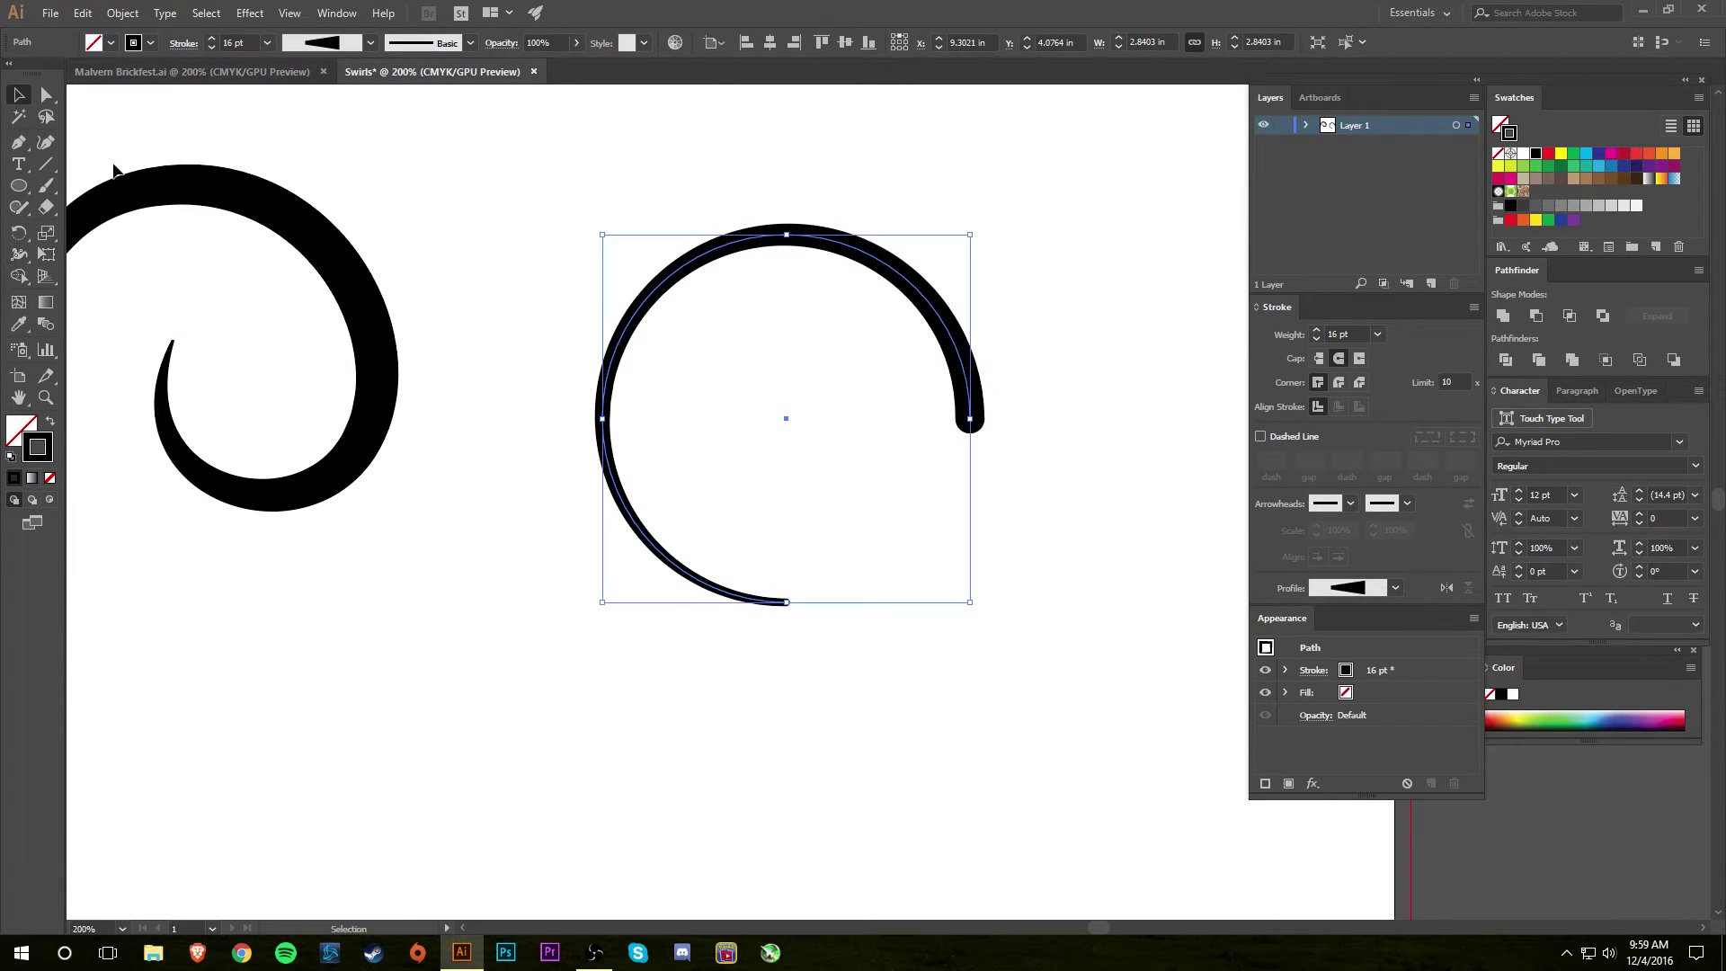
left_click(805, 631)
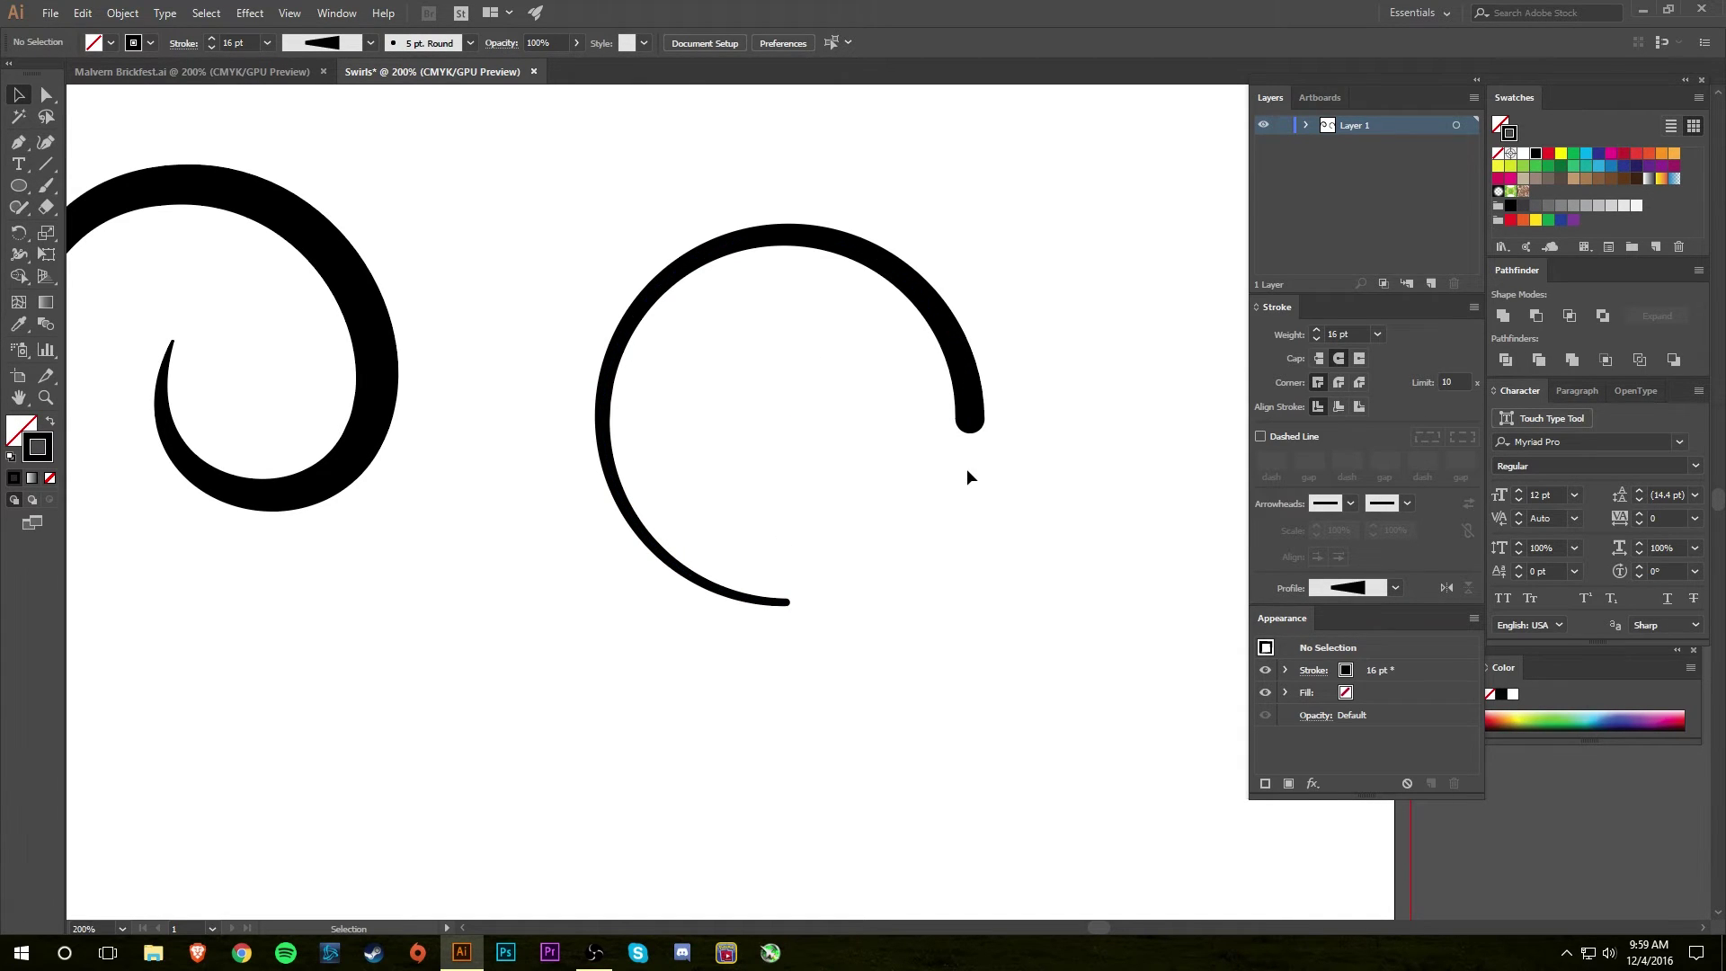
scroll(908, 589, "down", 2)
scroll(909, 590, "right", 3)
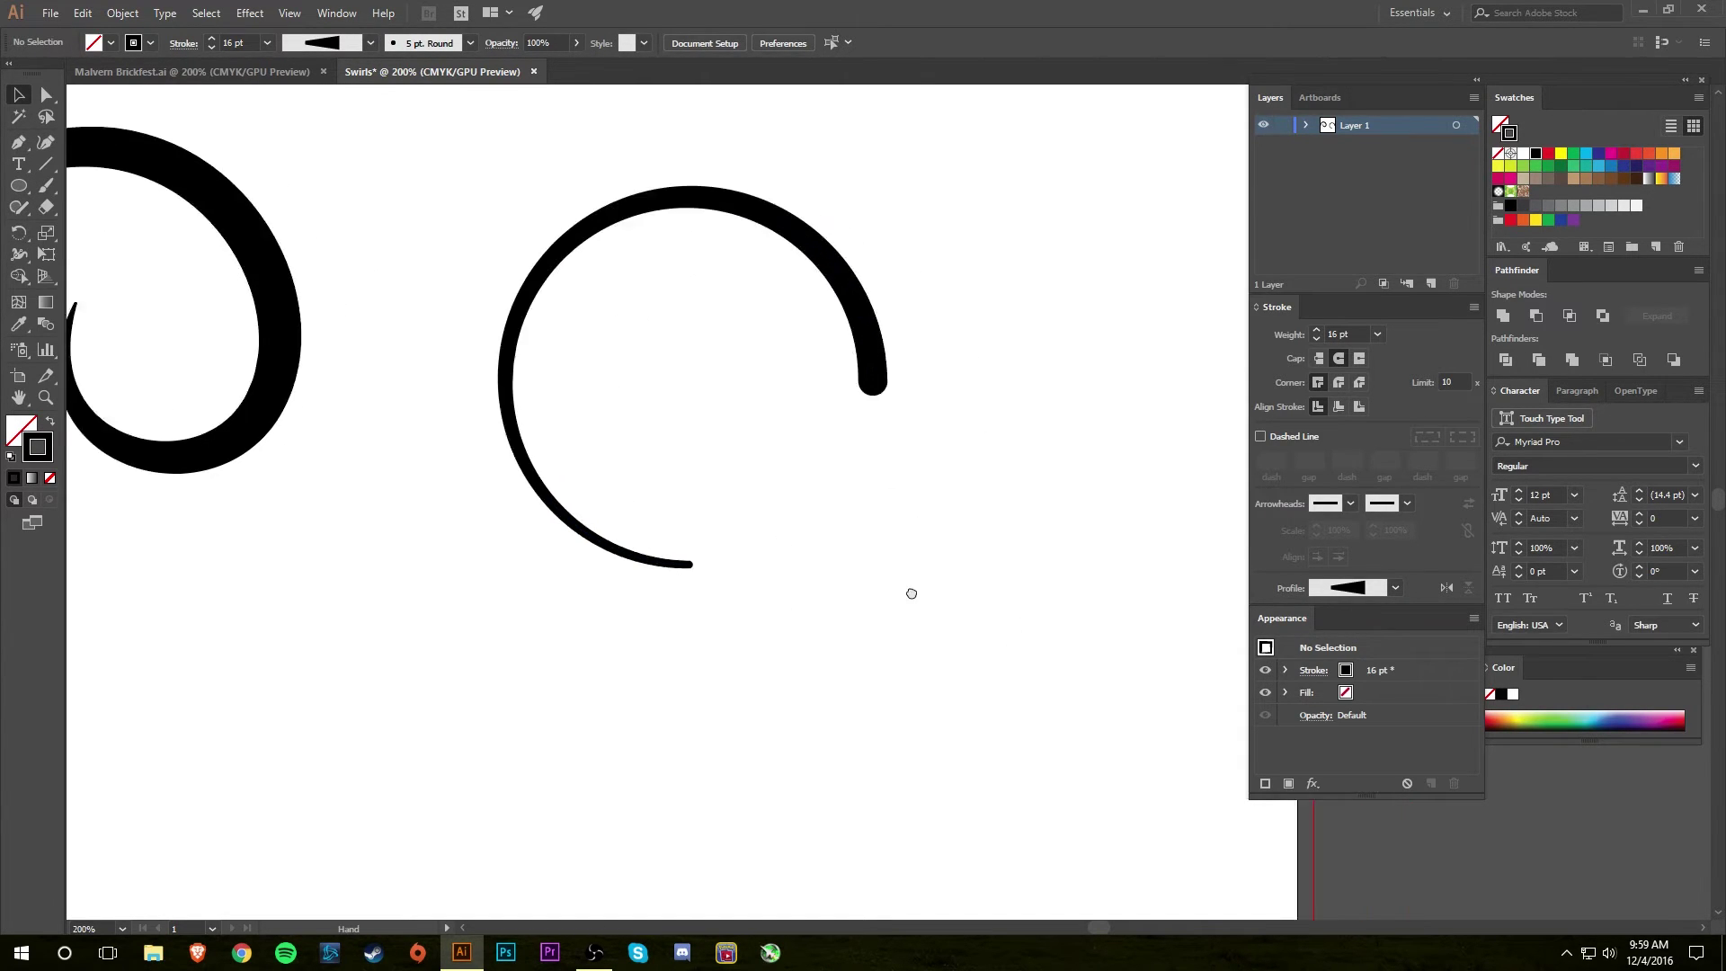
- Draw a horizontal 3 pt line running right from the arc's lower end
key("backslash")
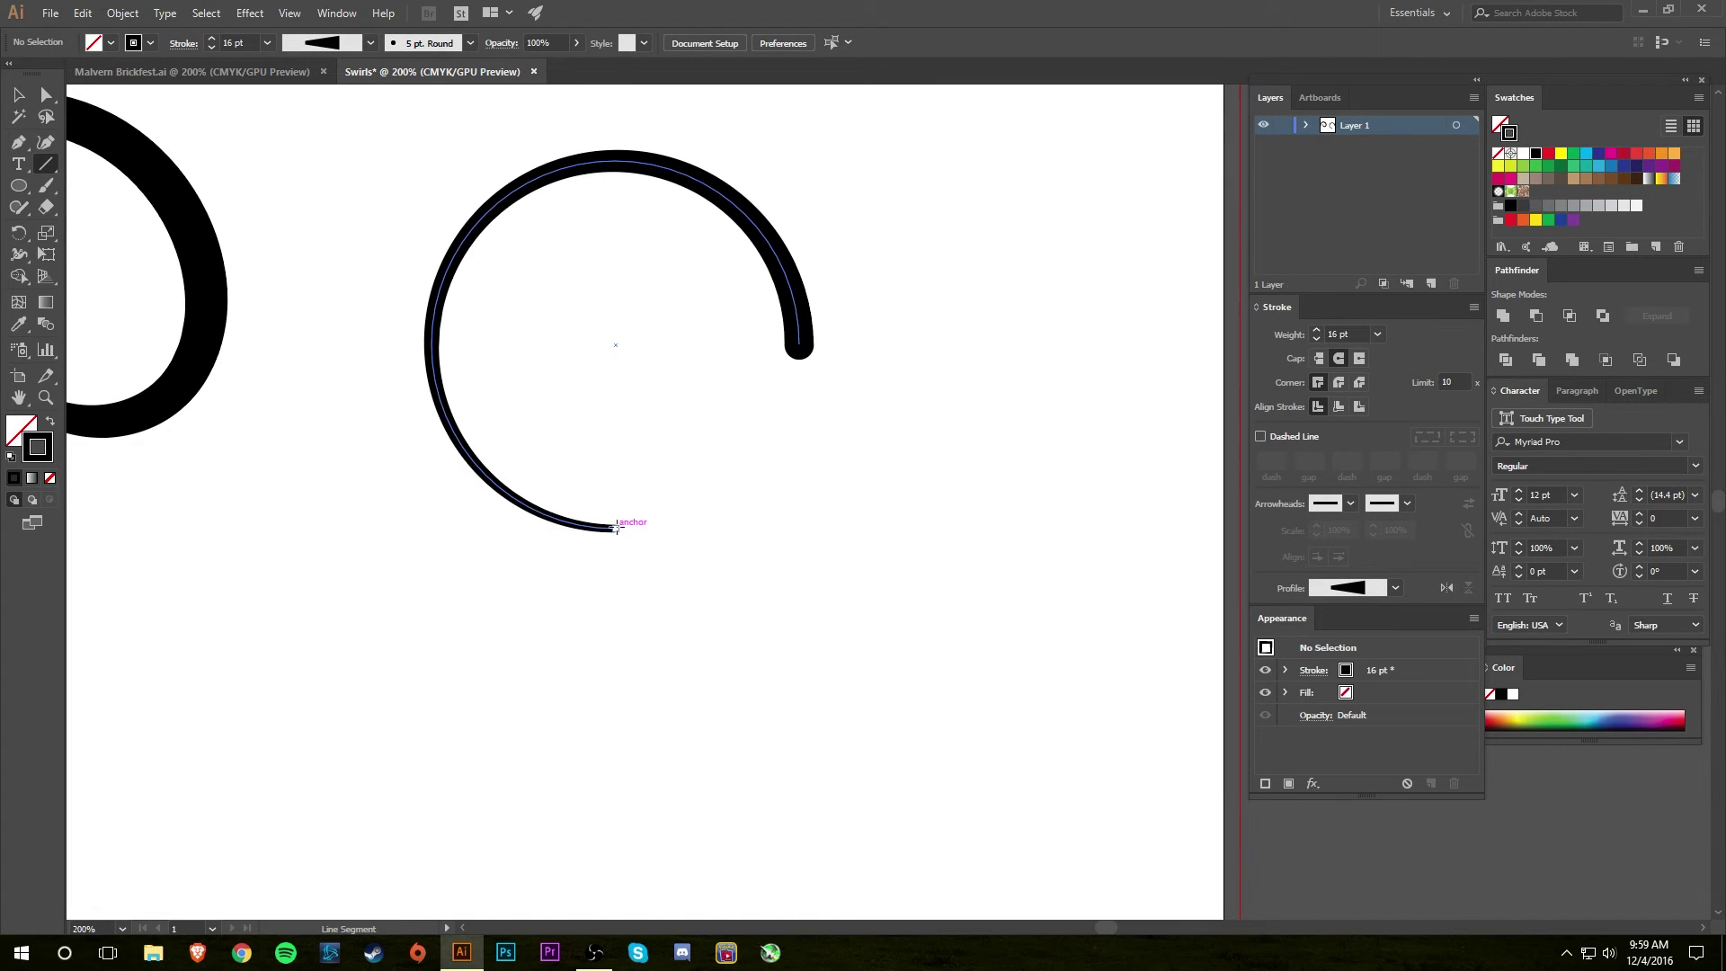
left_click_drag(619, 528, 1159, 527)
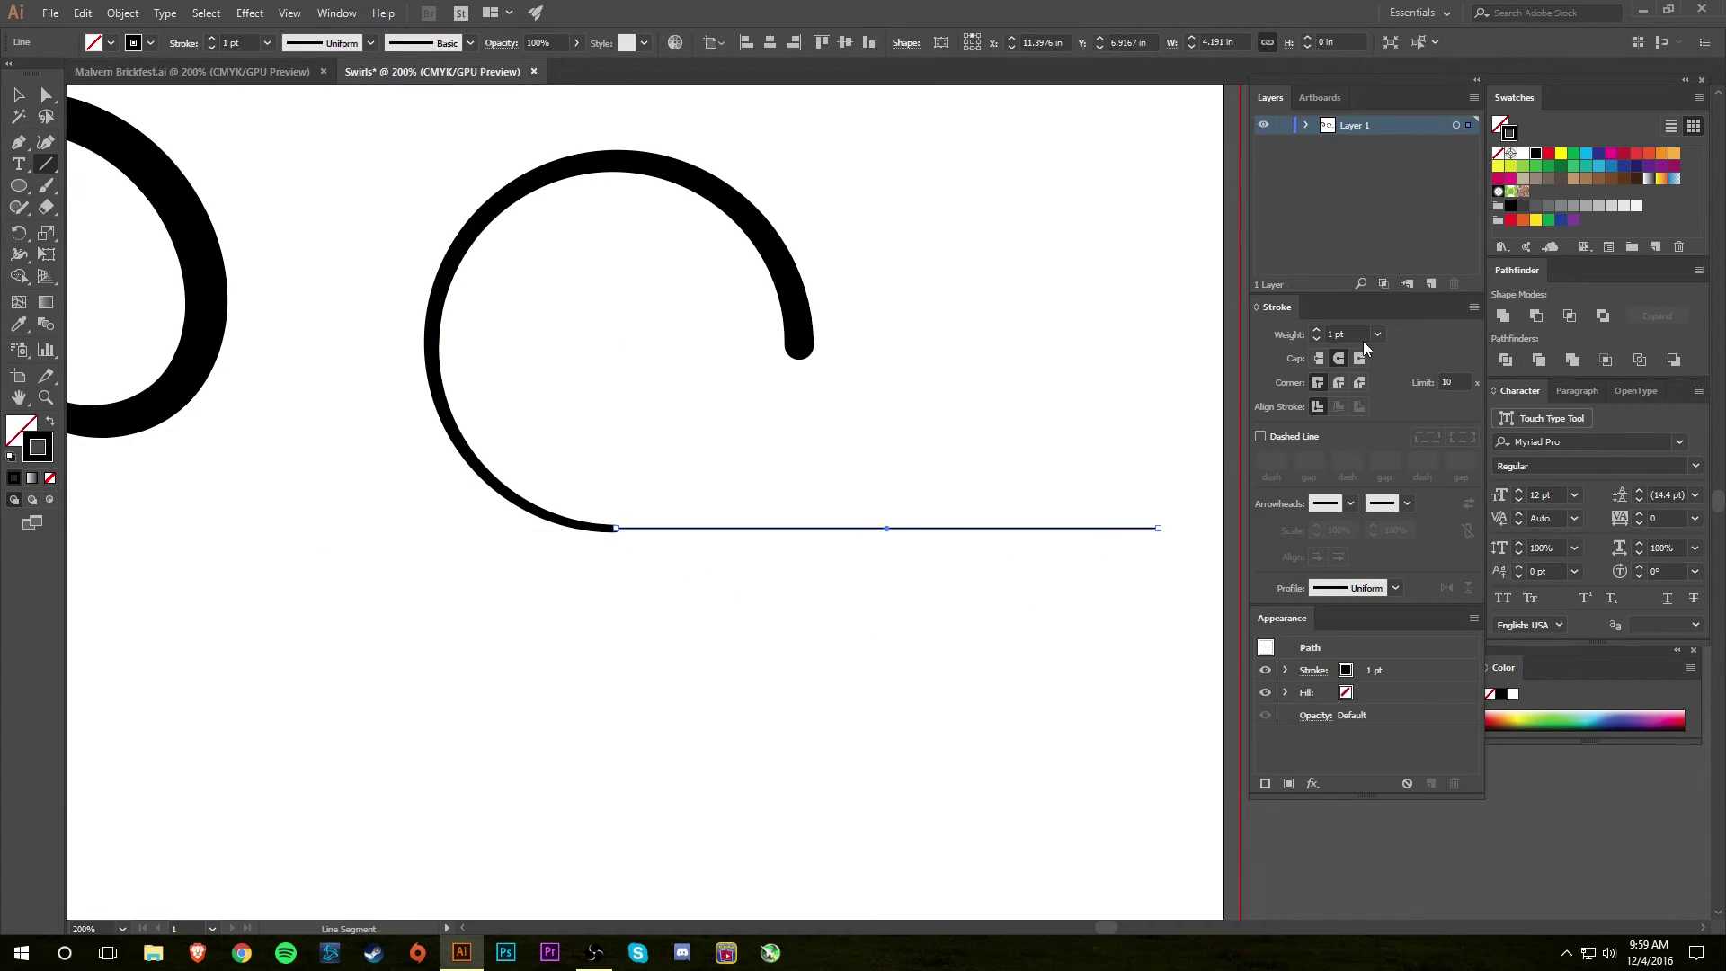
left_click(1314, 329)
left_click(1314, 329)
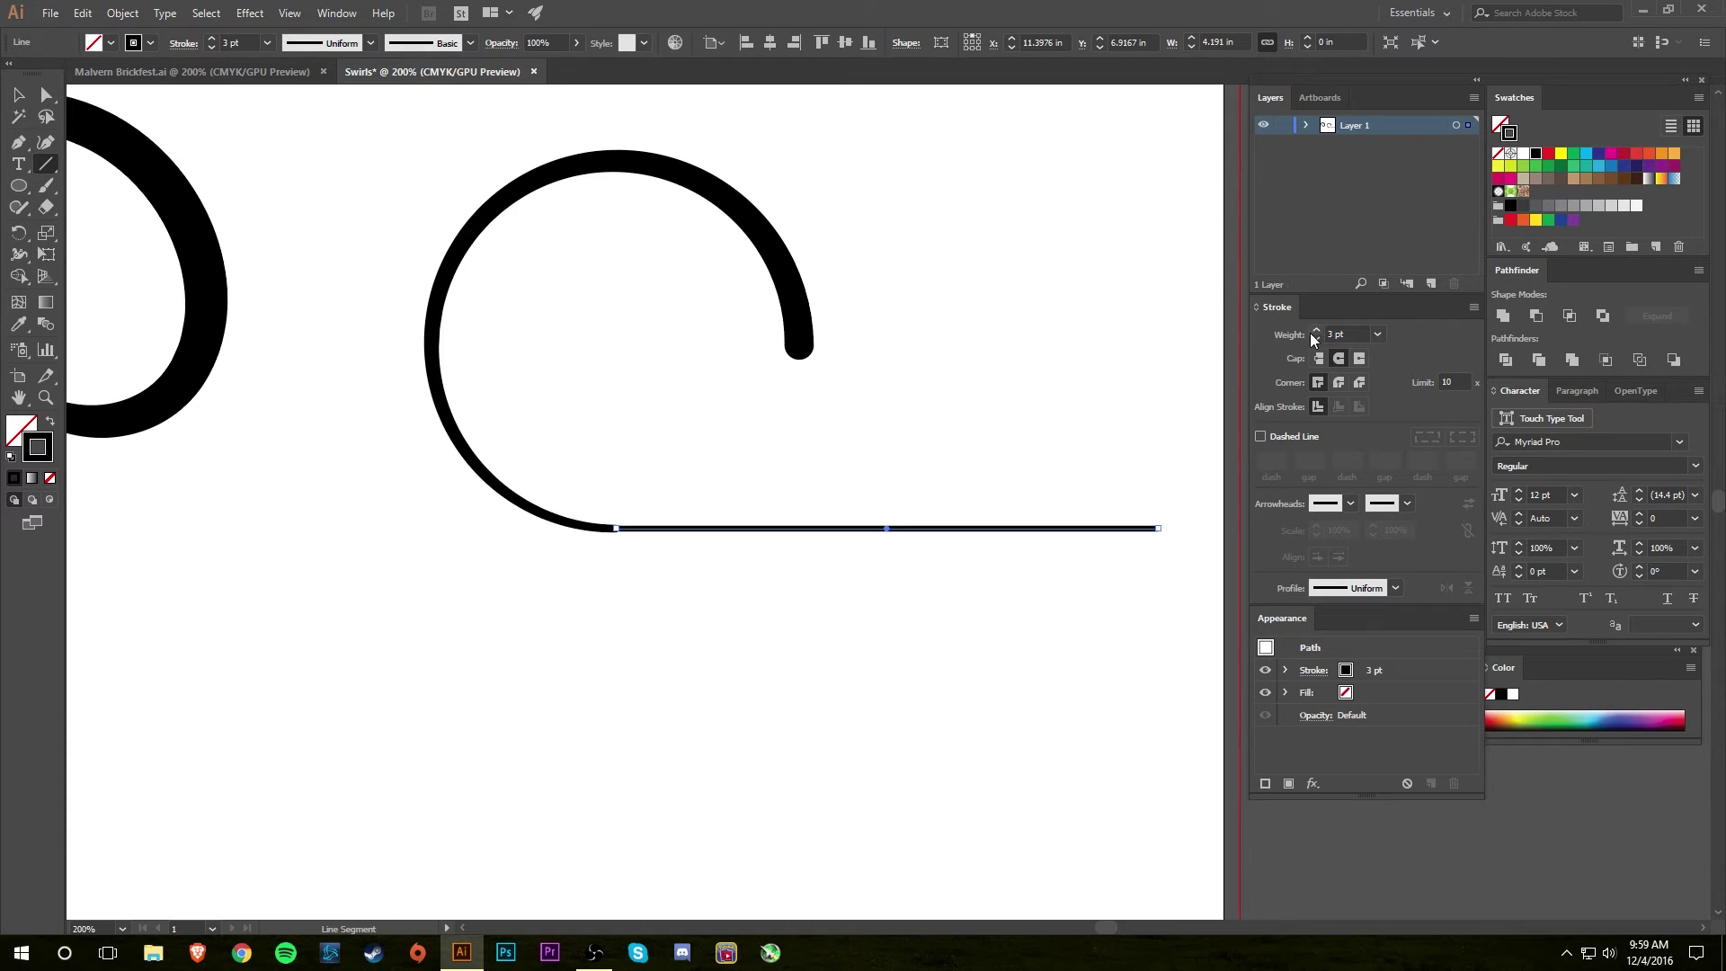
key("v")
left_click(486, 523)
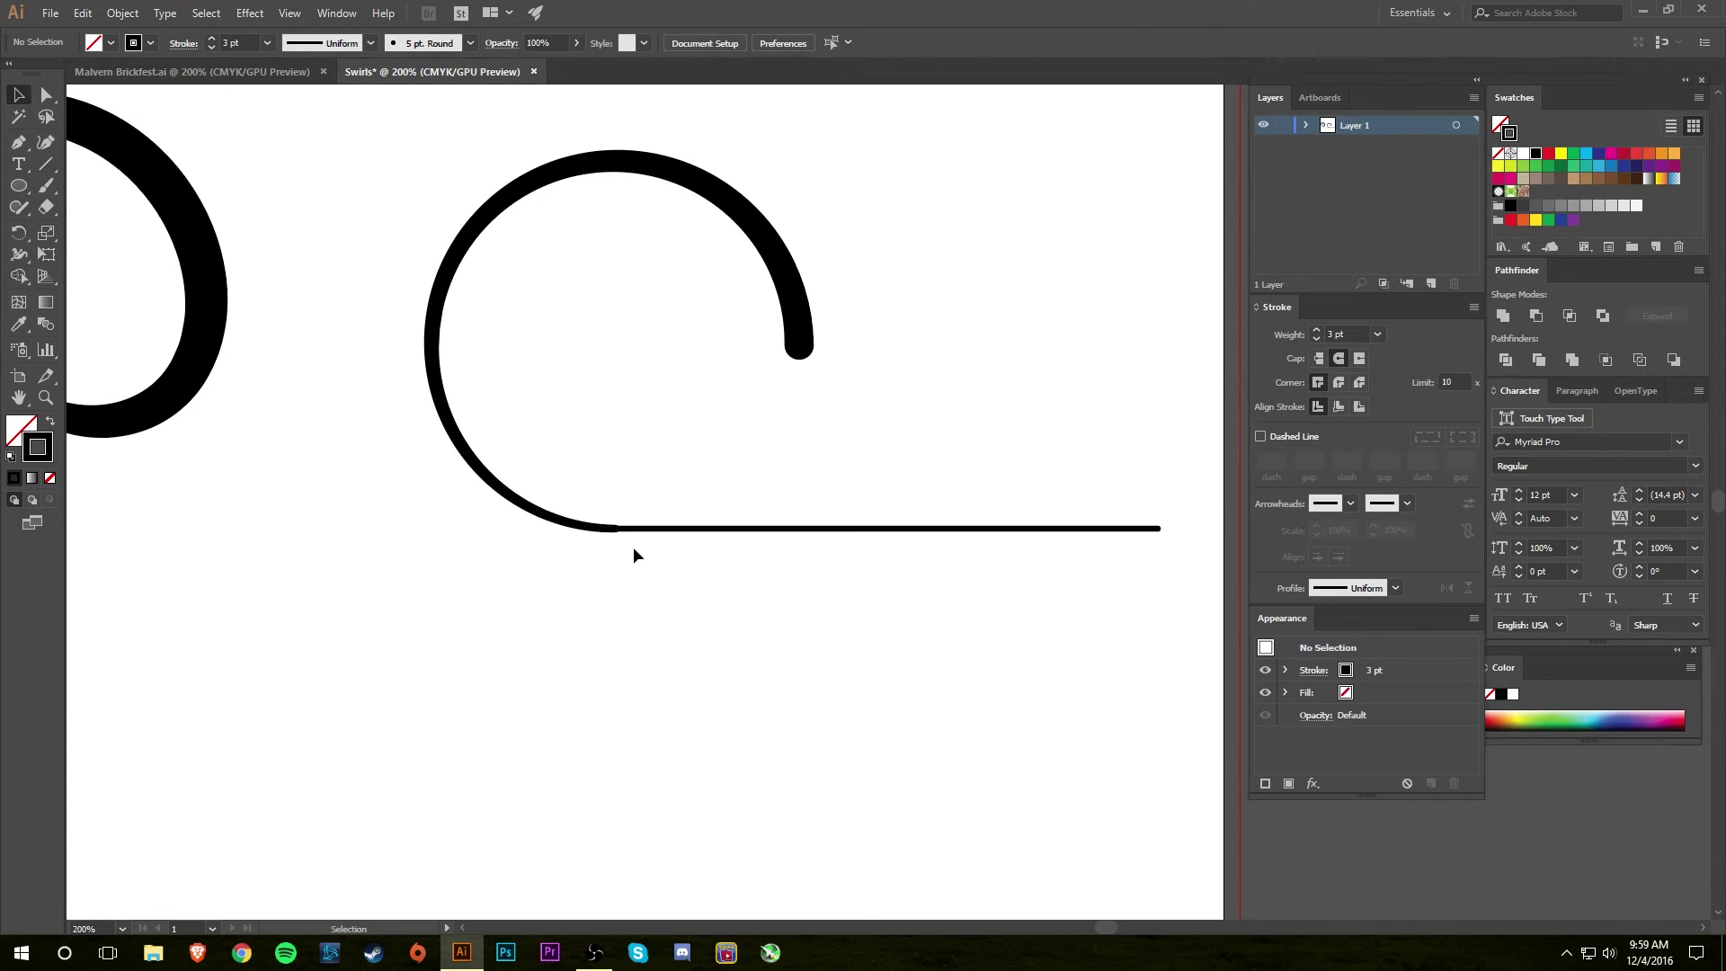
- Select the meeting anchors and join the arc and line into one path
key("a")
left_click_drag(653, 572, 577, 489)
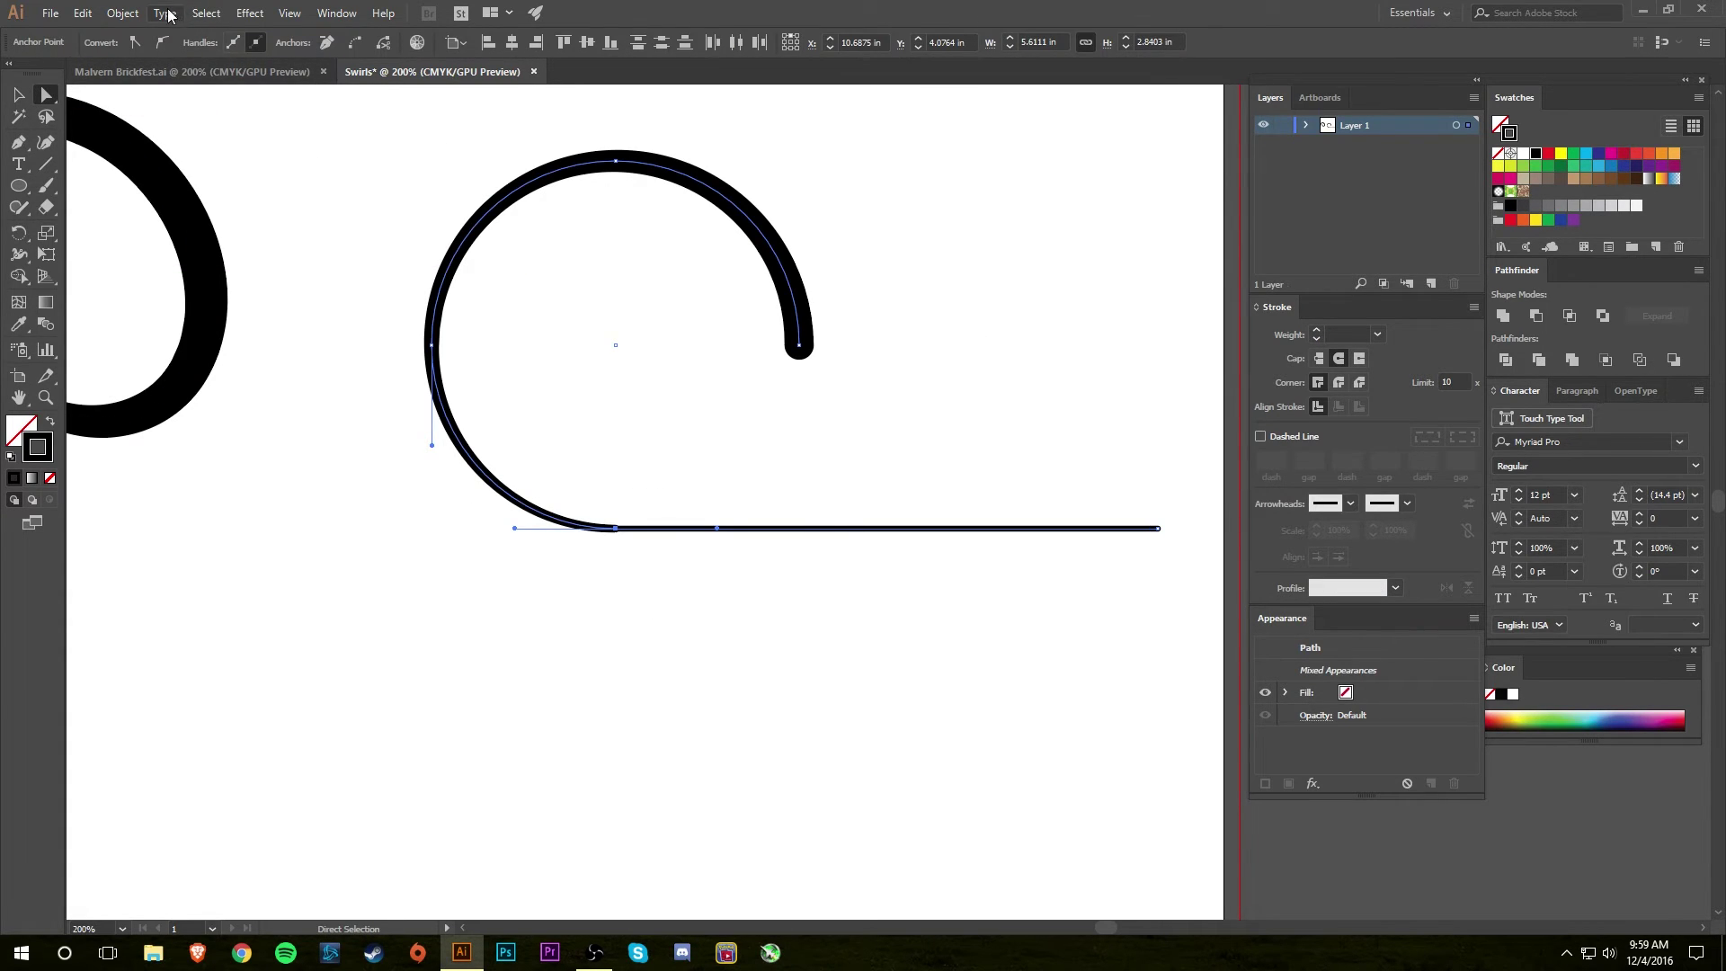
left_click(122, 14)
mouse_move(324, 401)
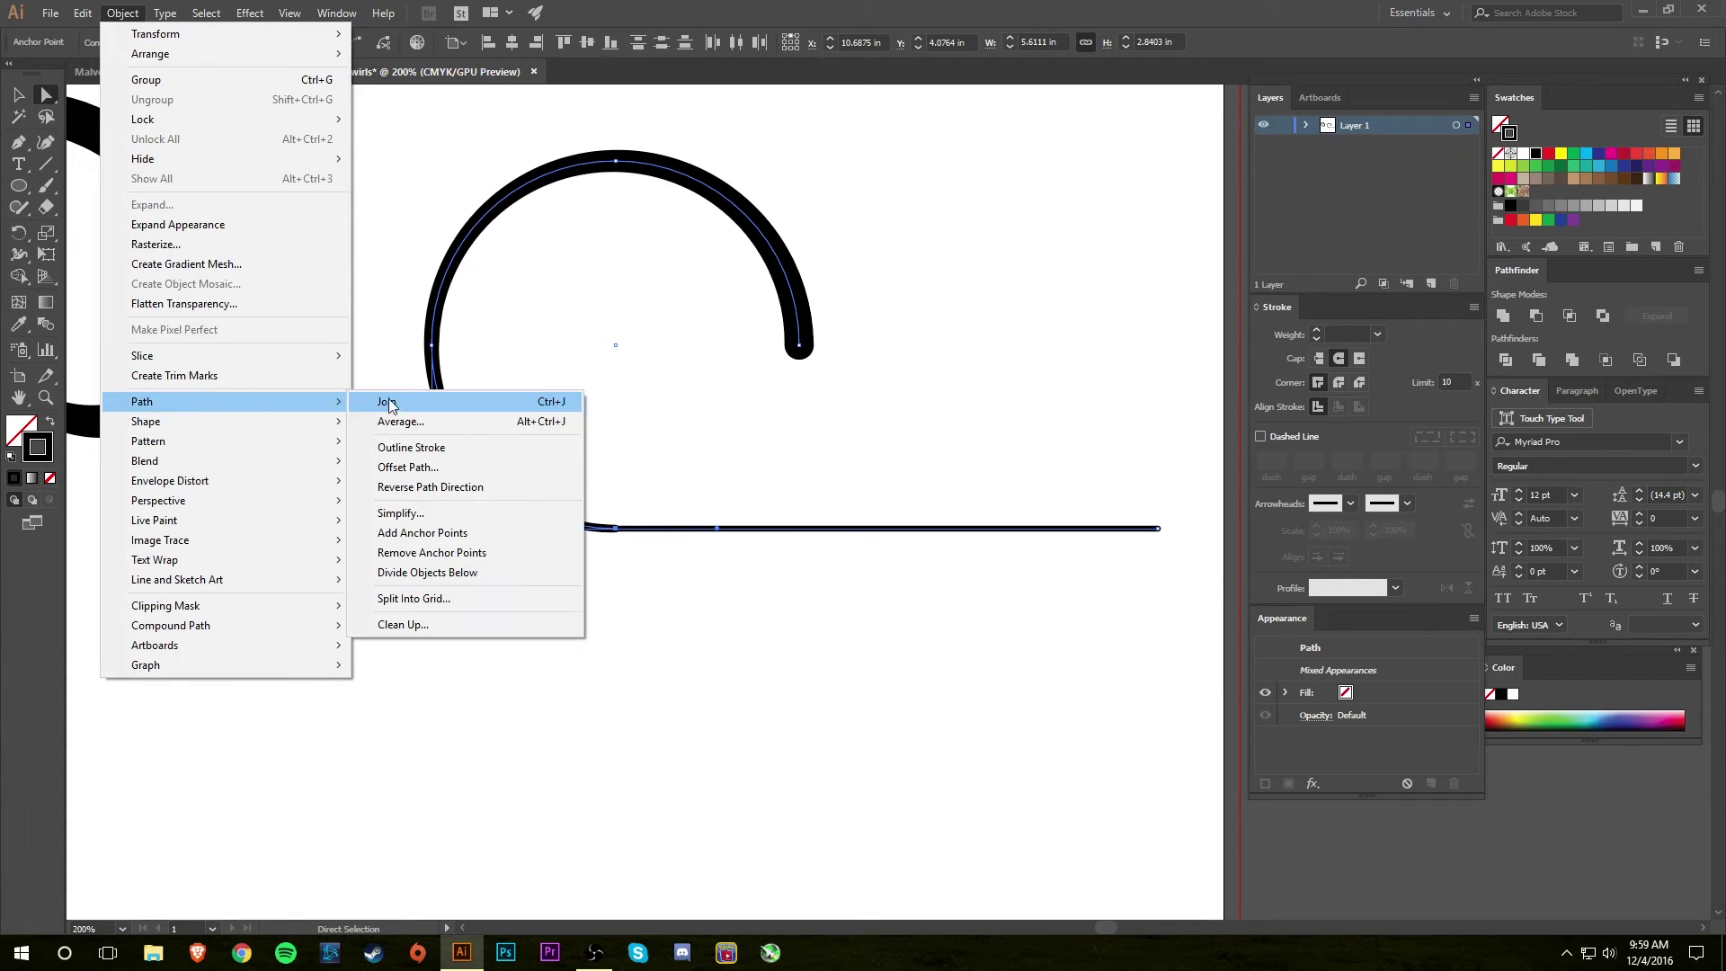
left_click(433, 402)
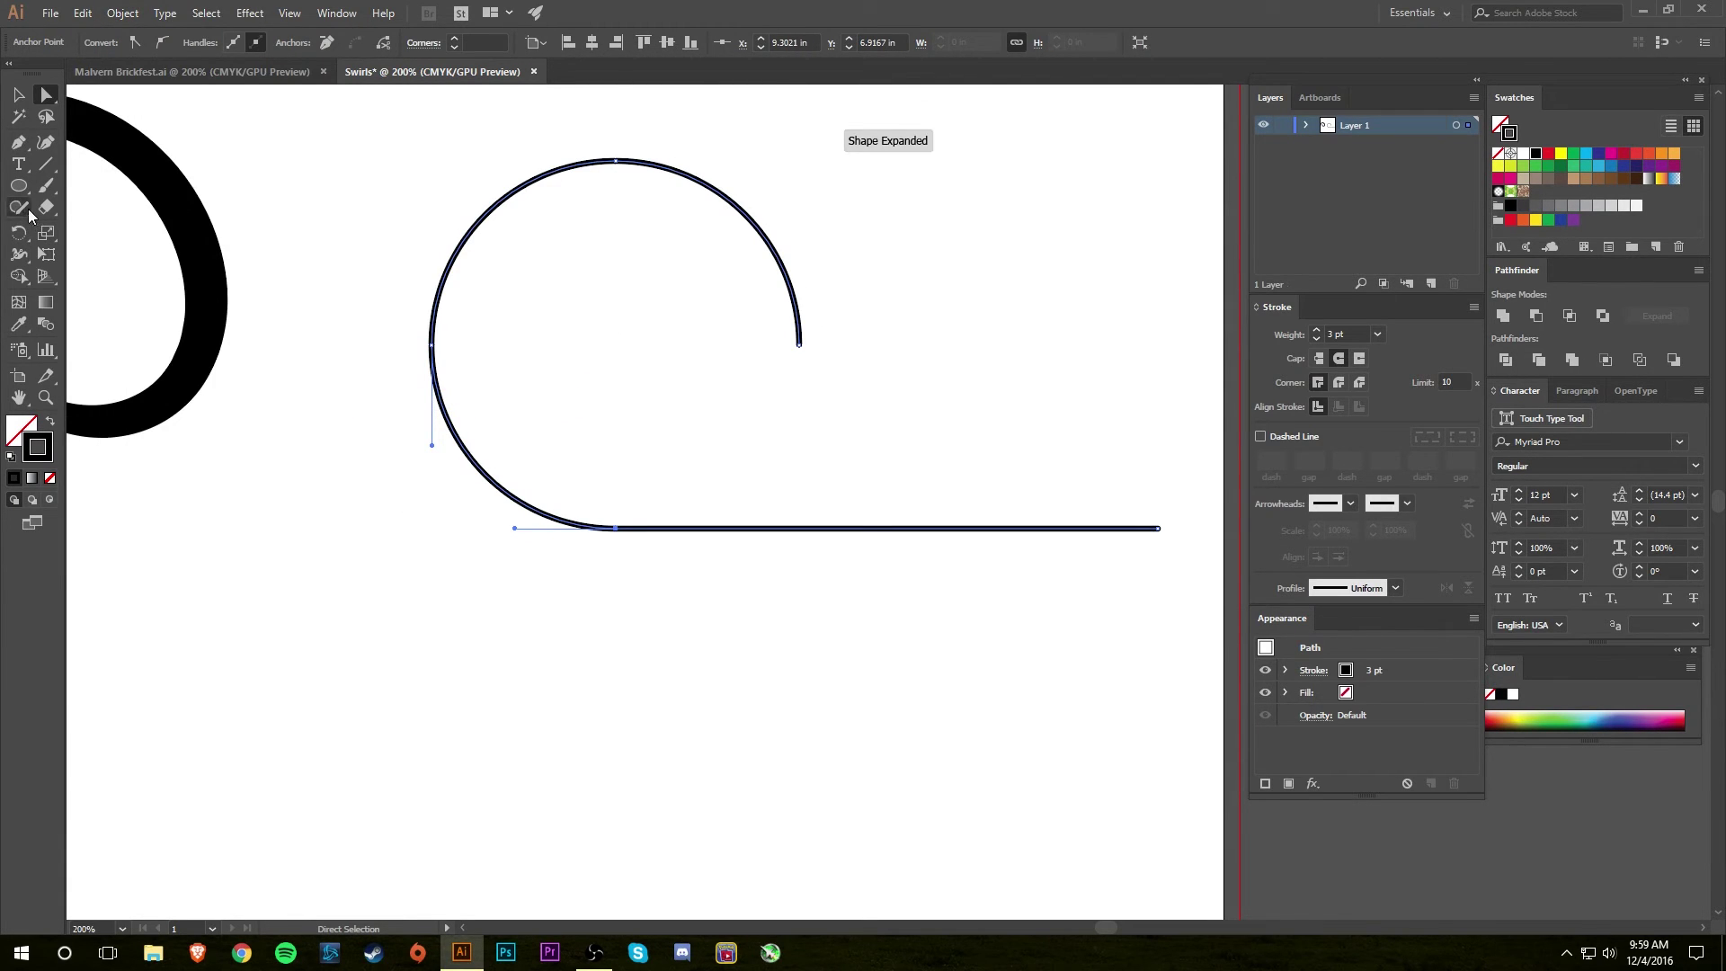
- Widen the joined path at the arc's end to 20 pt, tapering along the tail
left_click(20, 256)
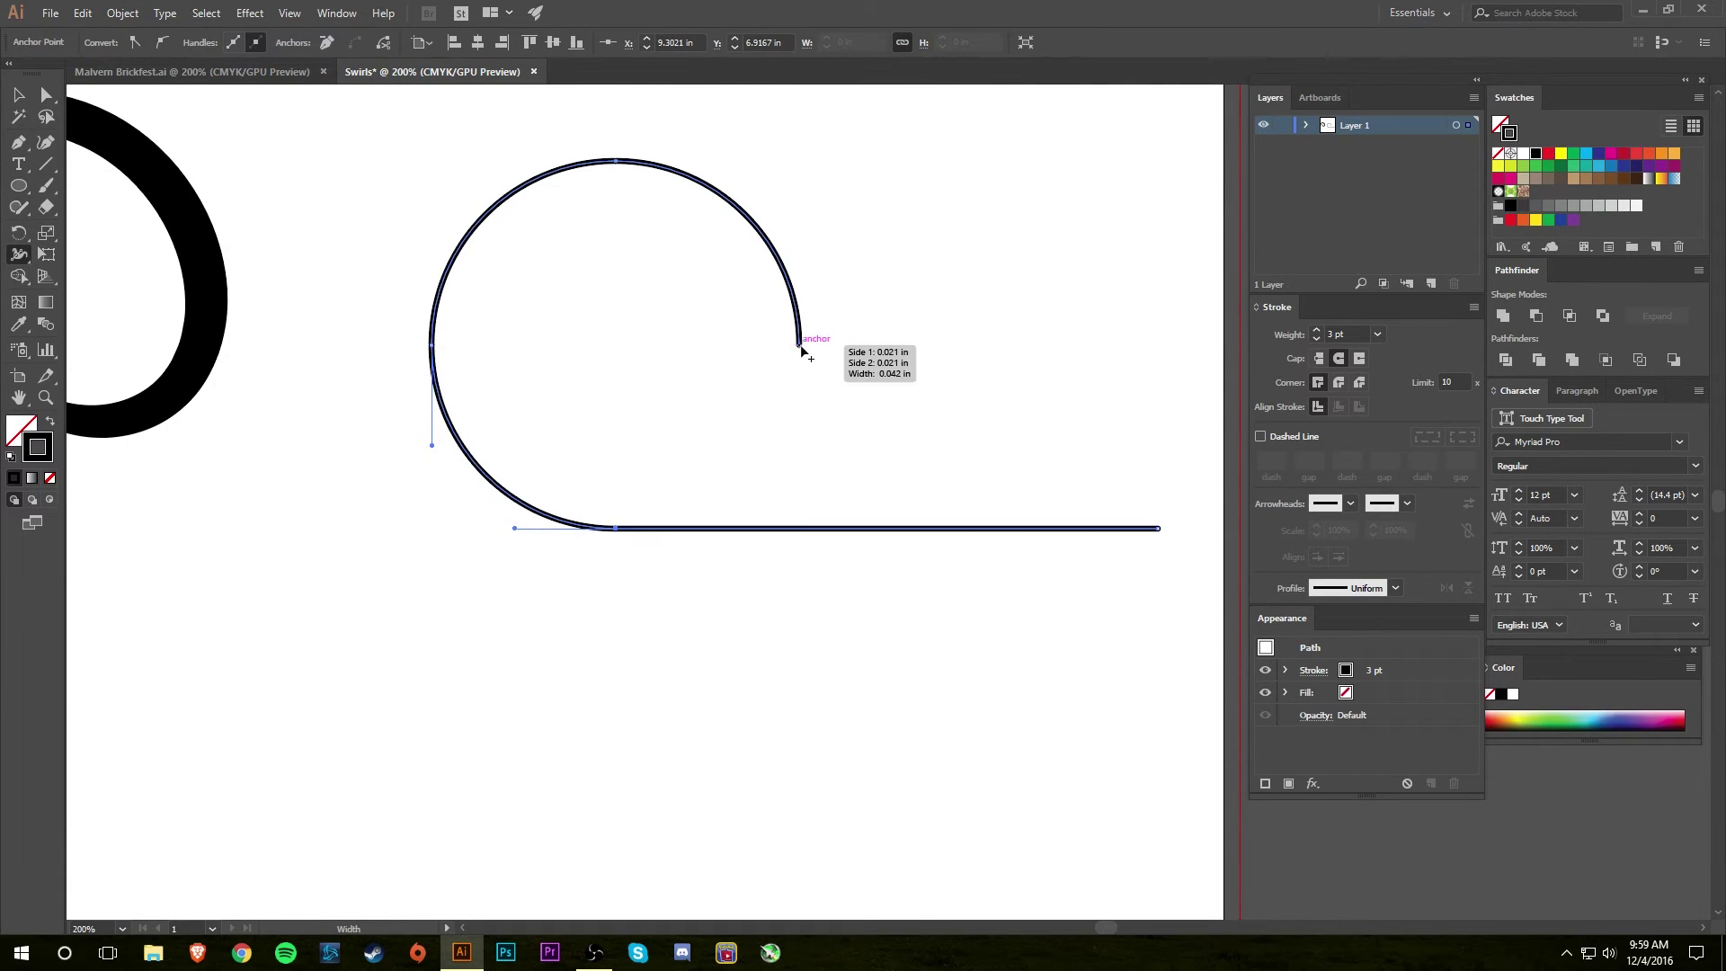
left_click_drag(801, 349, 816, 347)
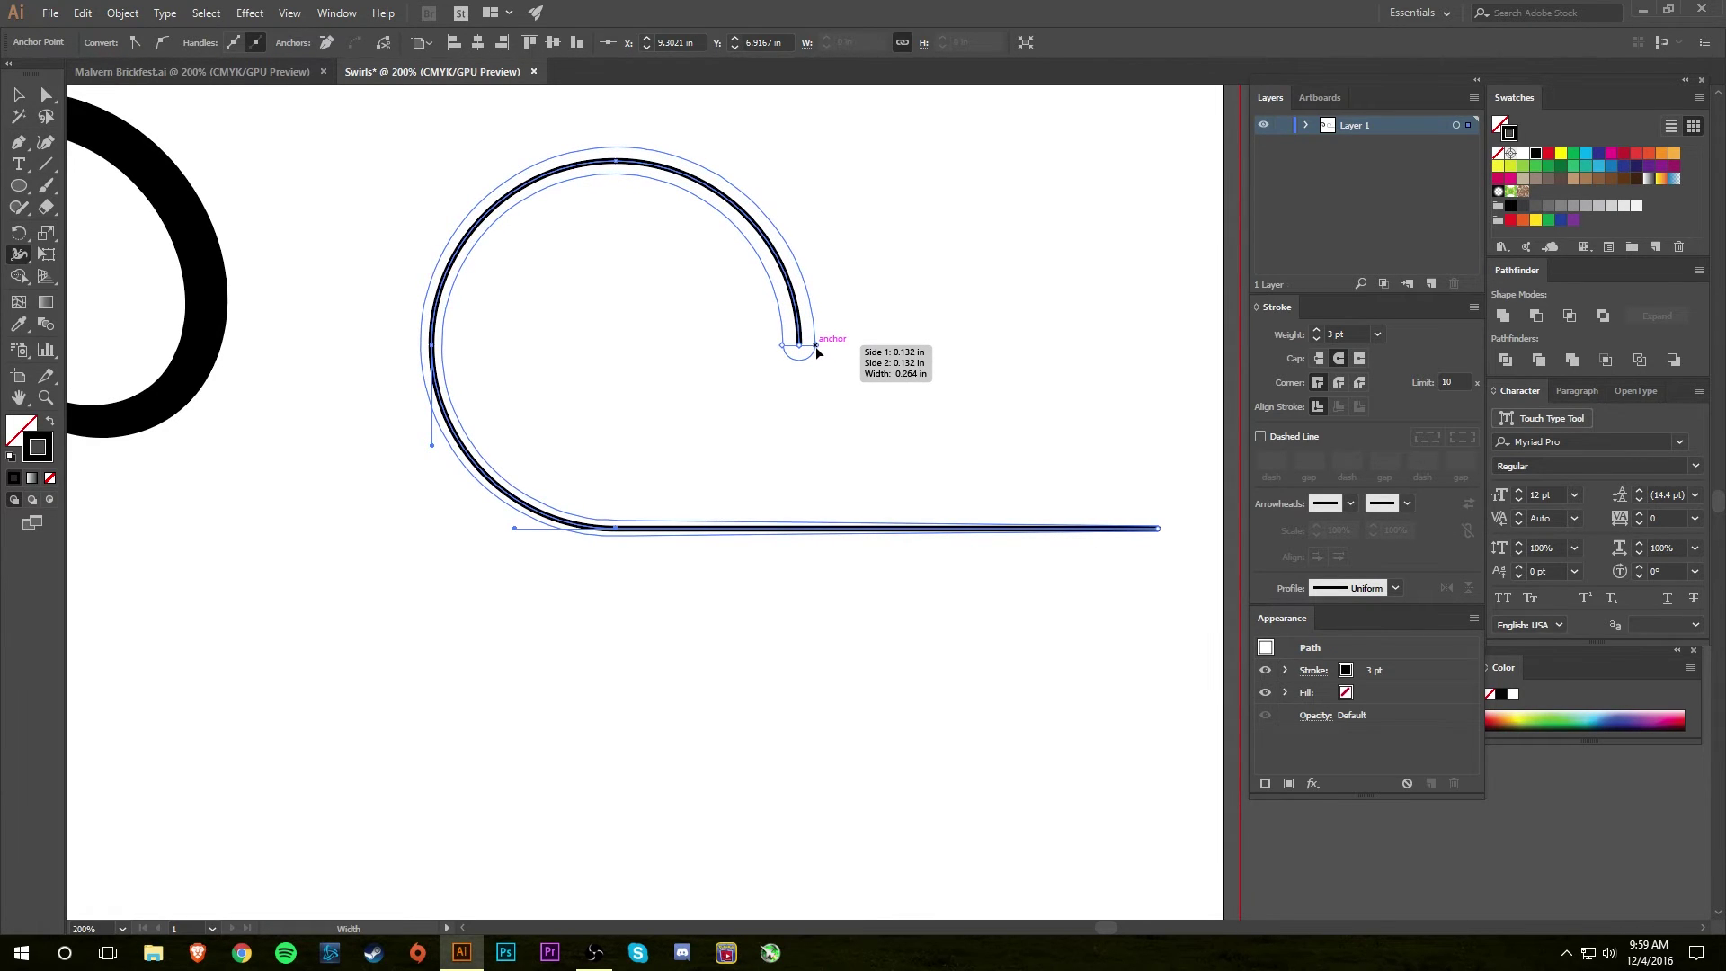
left_click_drag(816, 347, 816, 347)
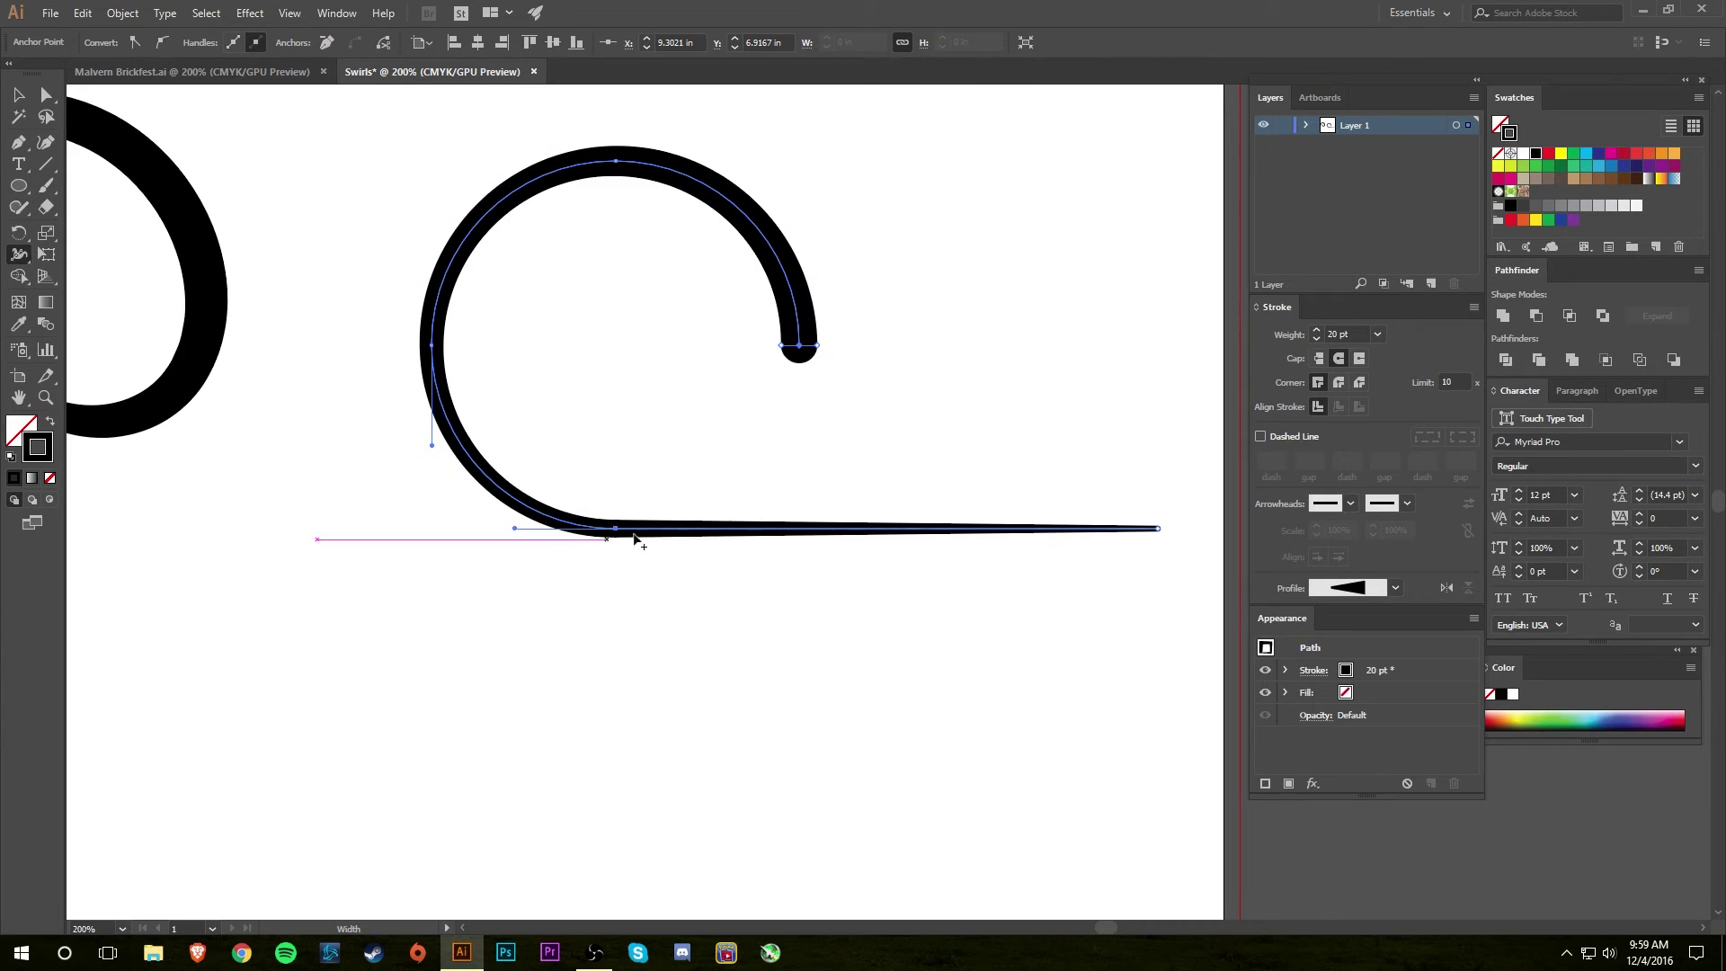
left_click(29, 93)
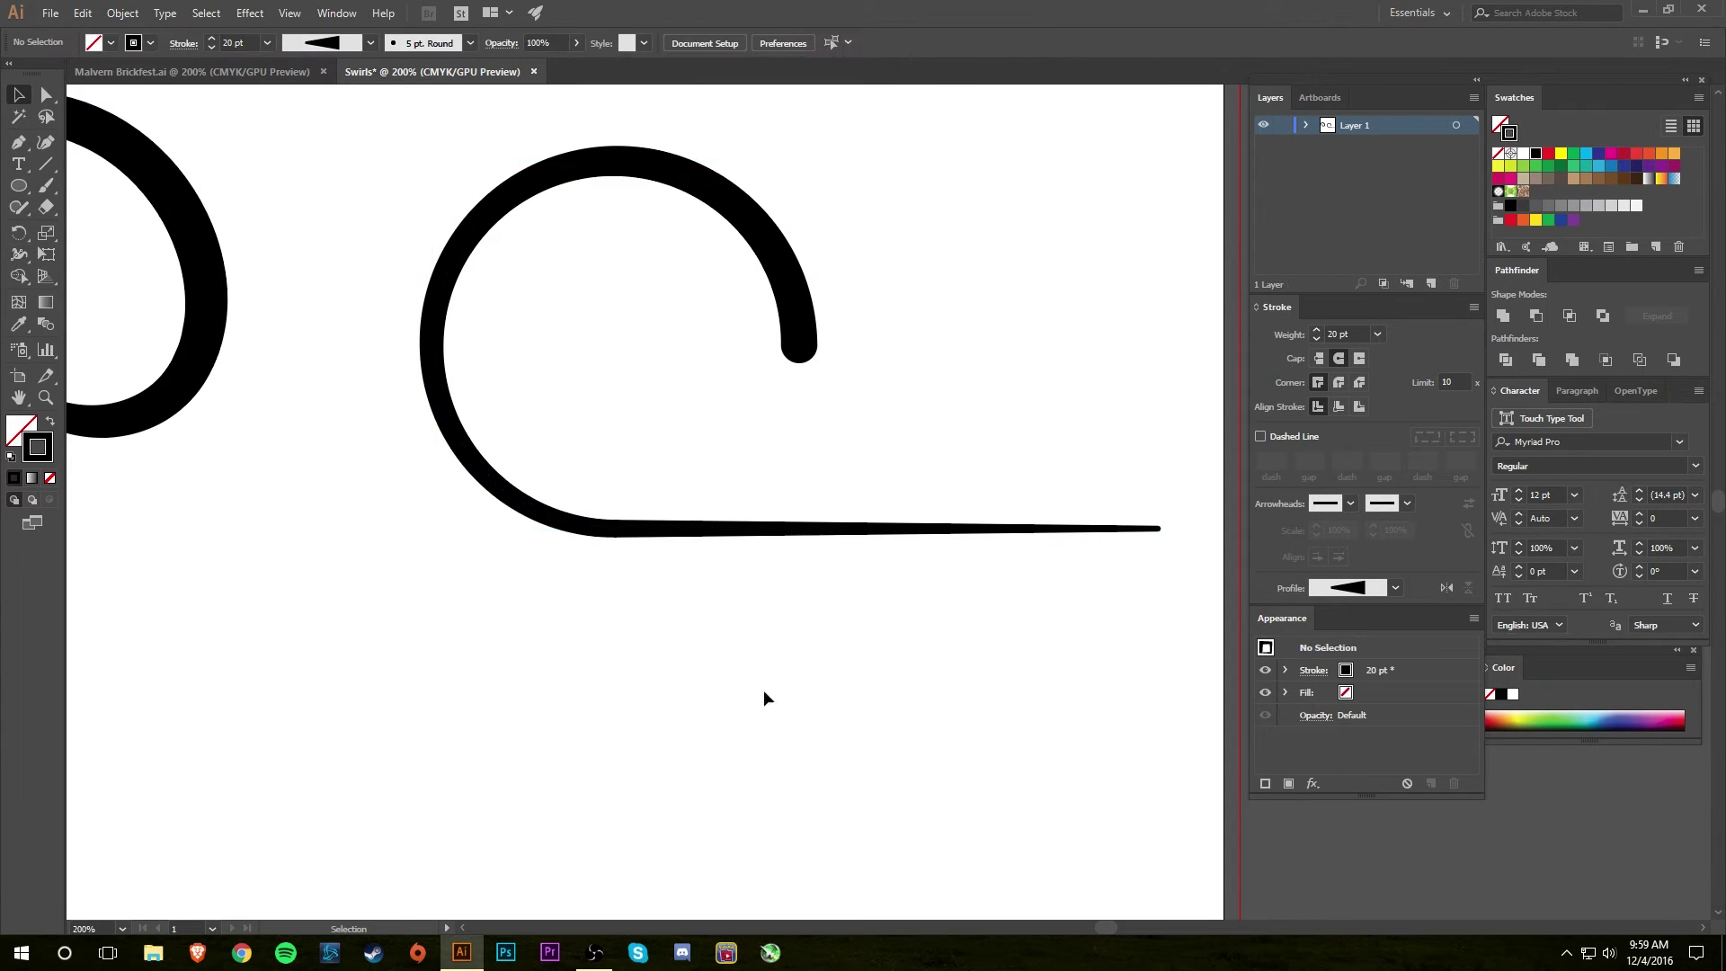
scroll(791, 706, "up", 2)
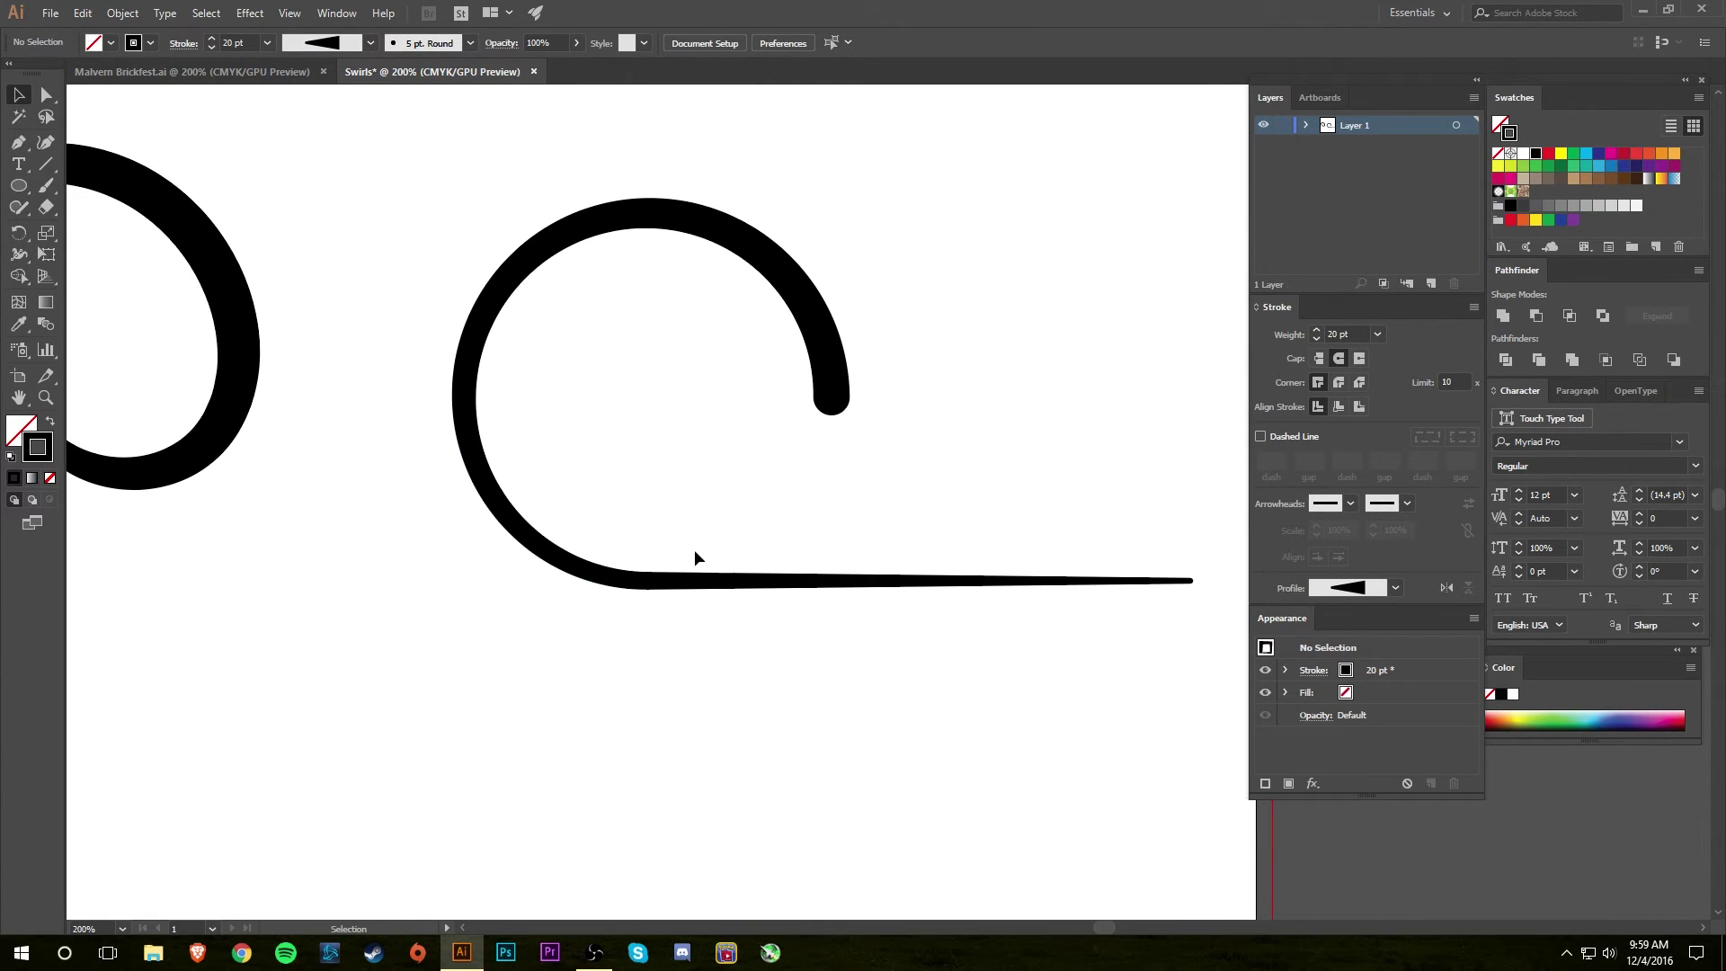
- Draw a small 3 pt circle below the swirl and delete its right half
key("l")
left_click_drag(640, 648, 815, 821)
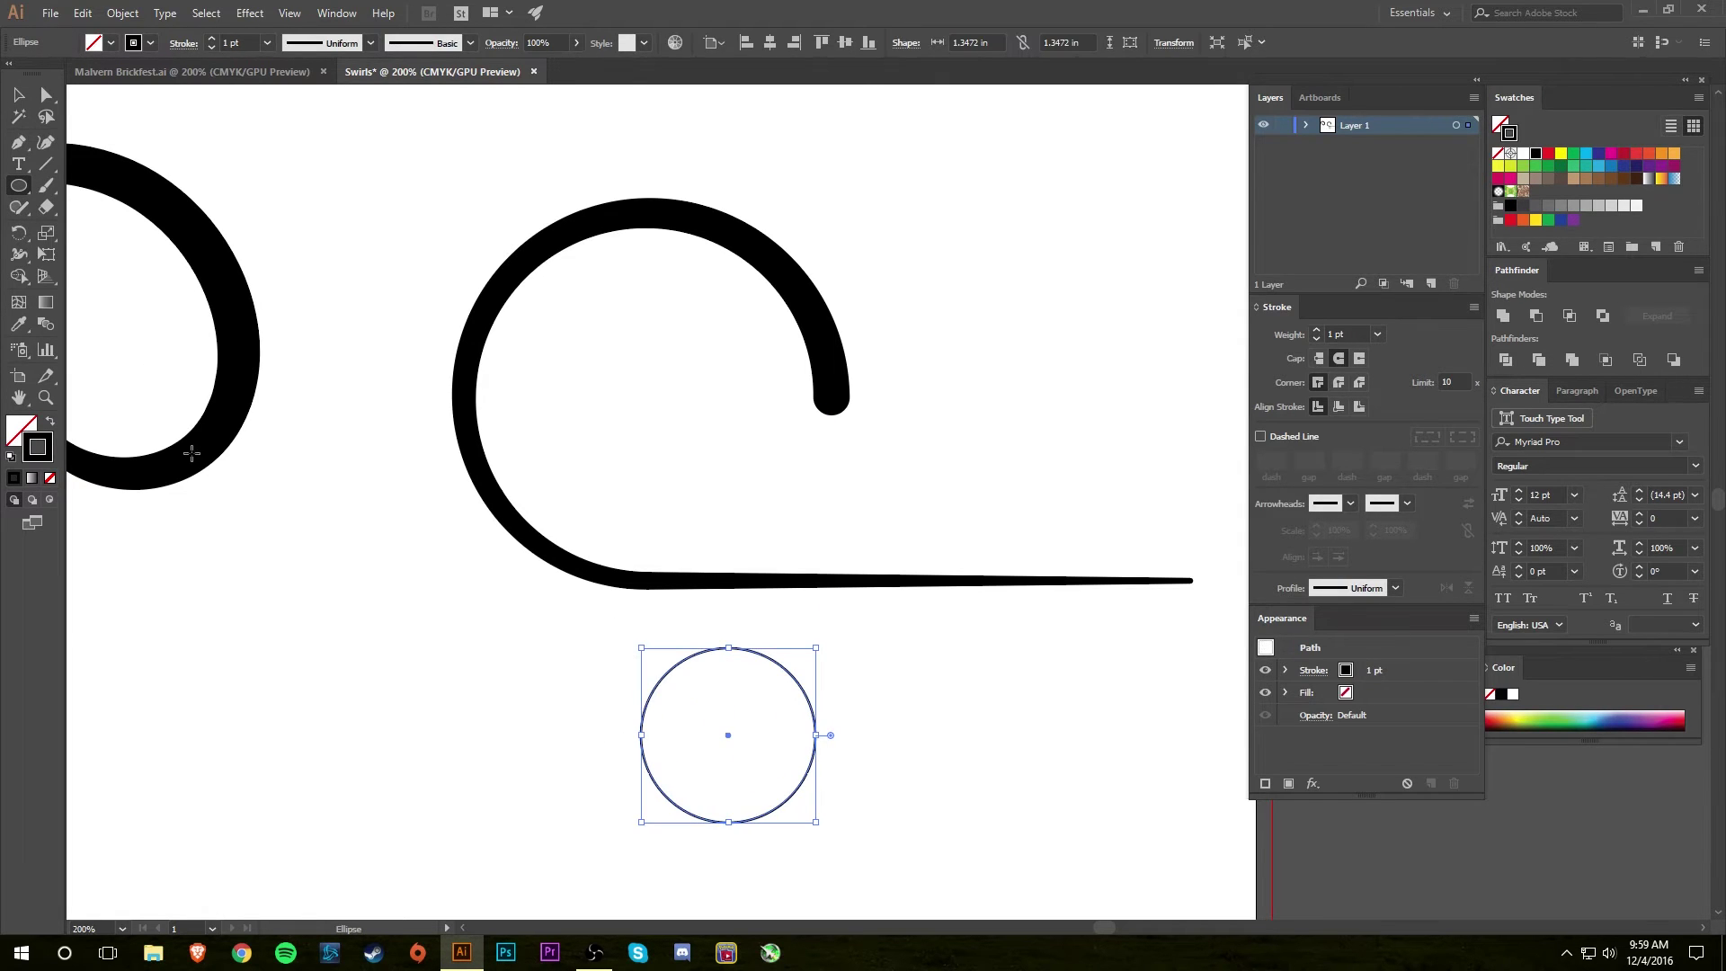
left_click(1316, 330)
left_click(1317, 330)
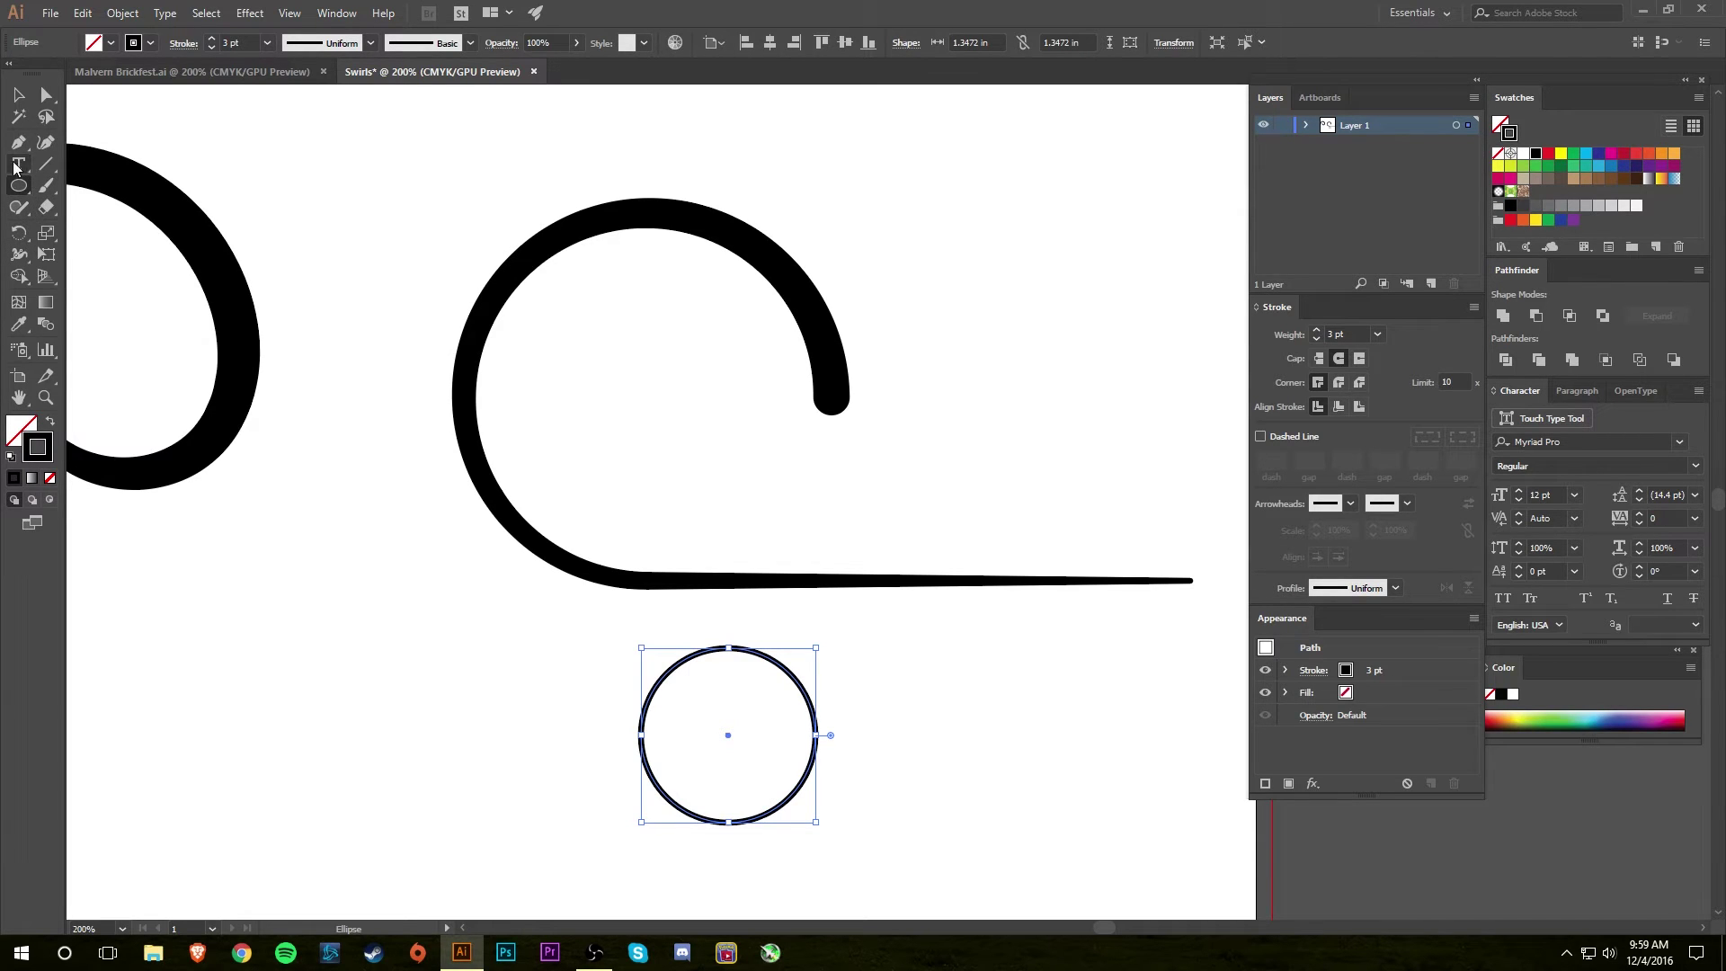
left_click(46, 95)
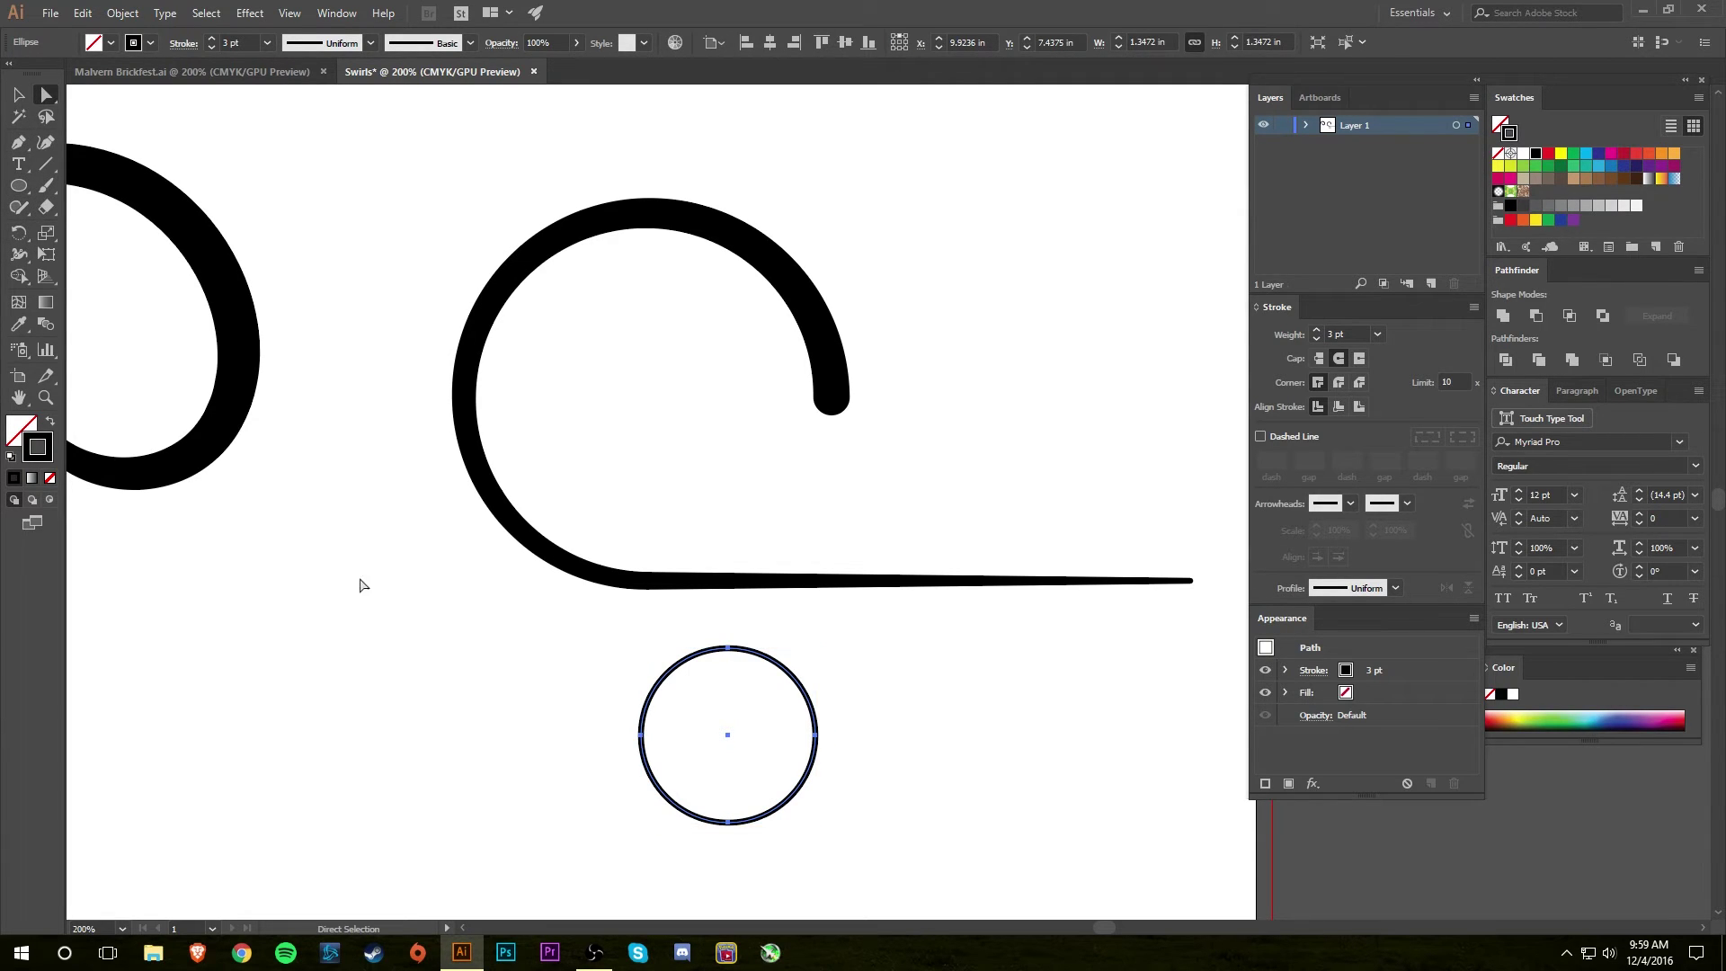
left_click(871, 748)
left_click_drag(867, 670, 824, 827)
key("Delete")
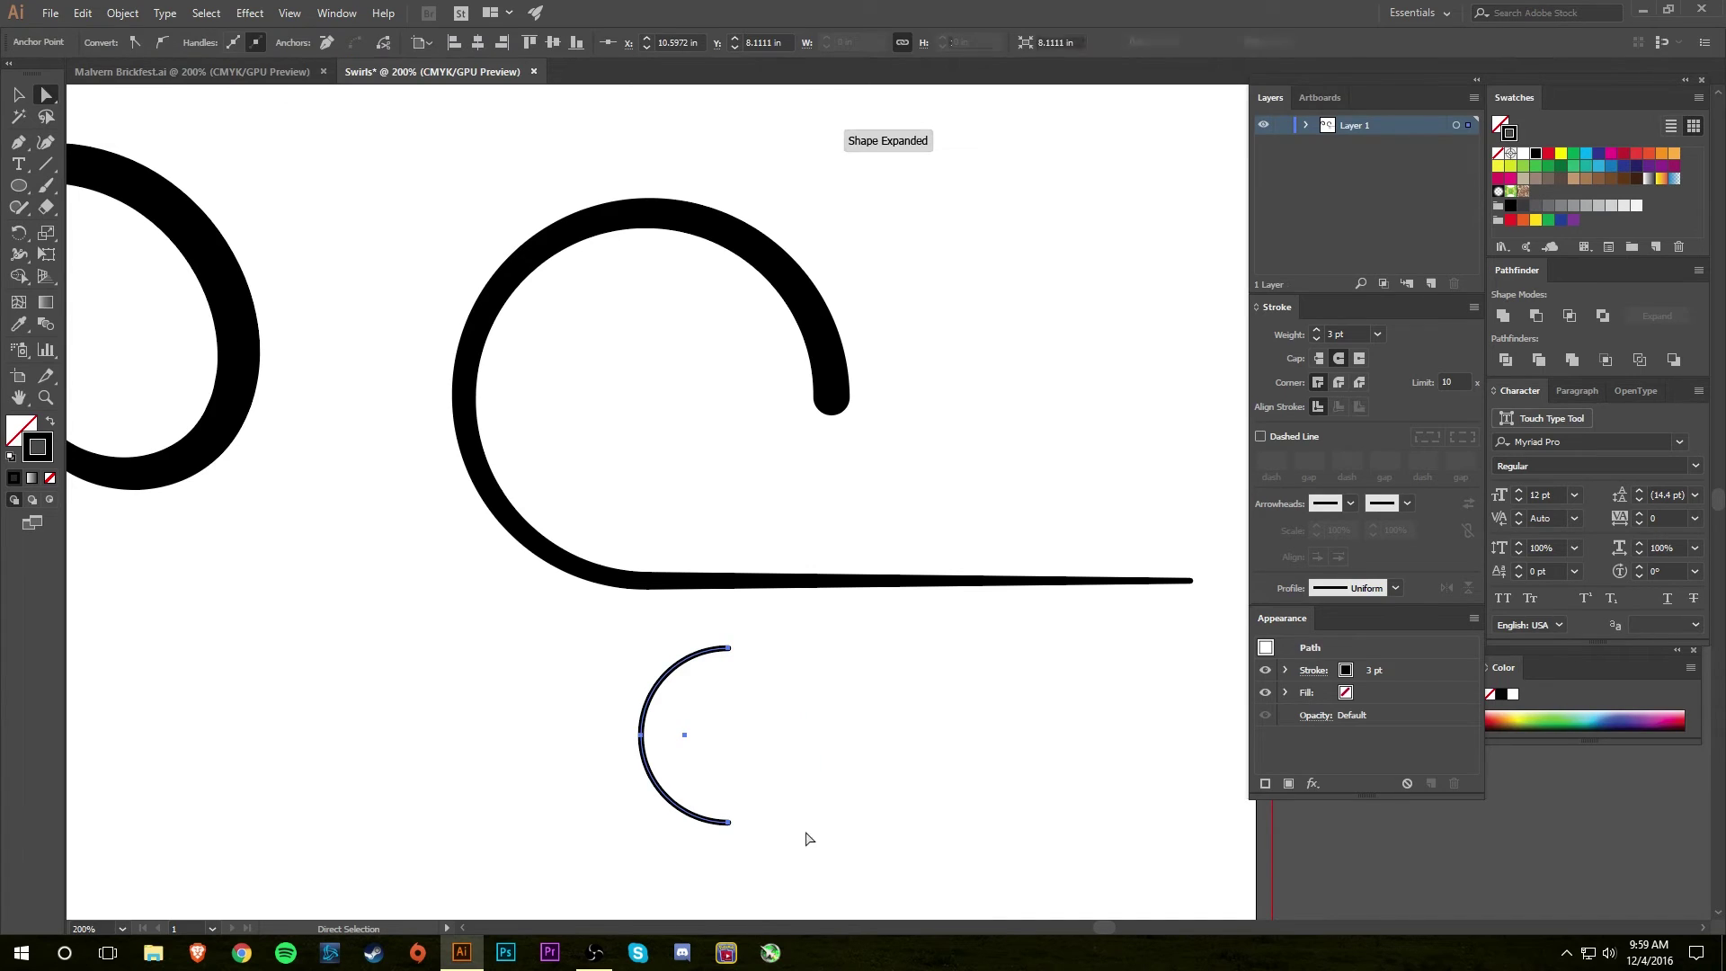
- Move the half-circle up inside the swirl's curl and stretch it taller
left_click(18, 94)
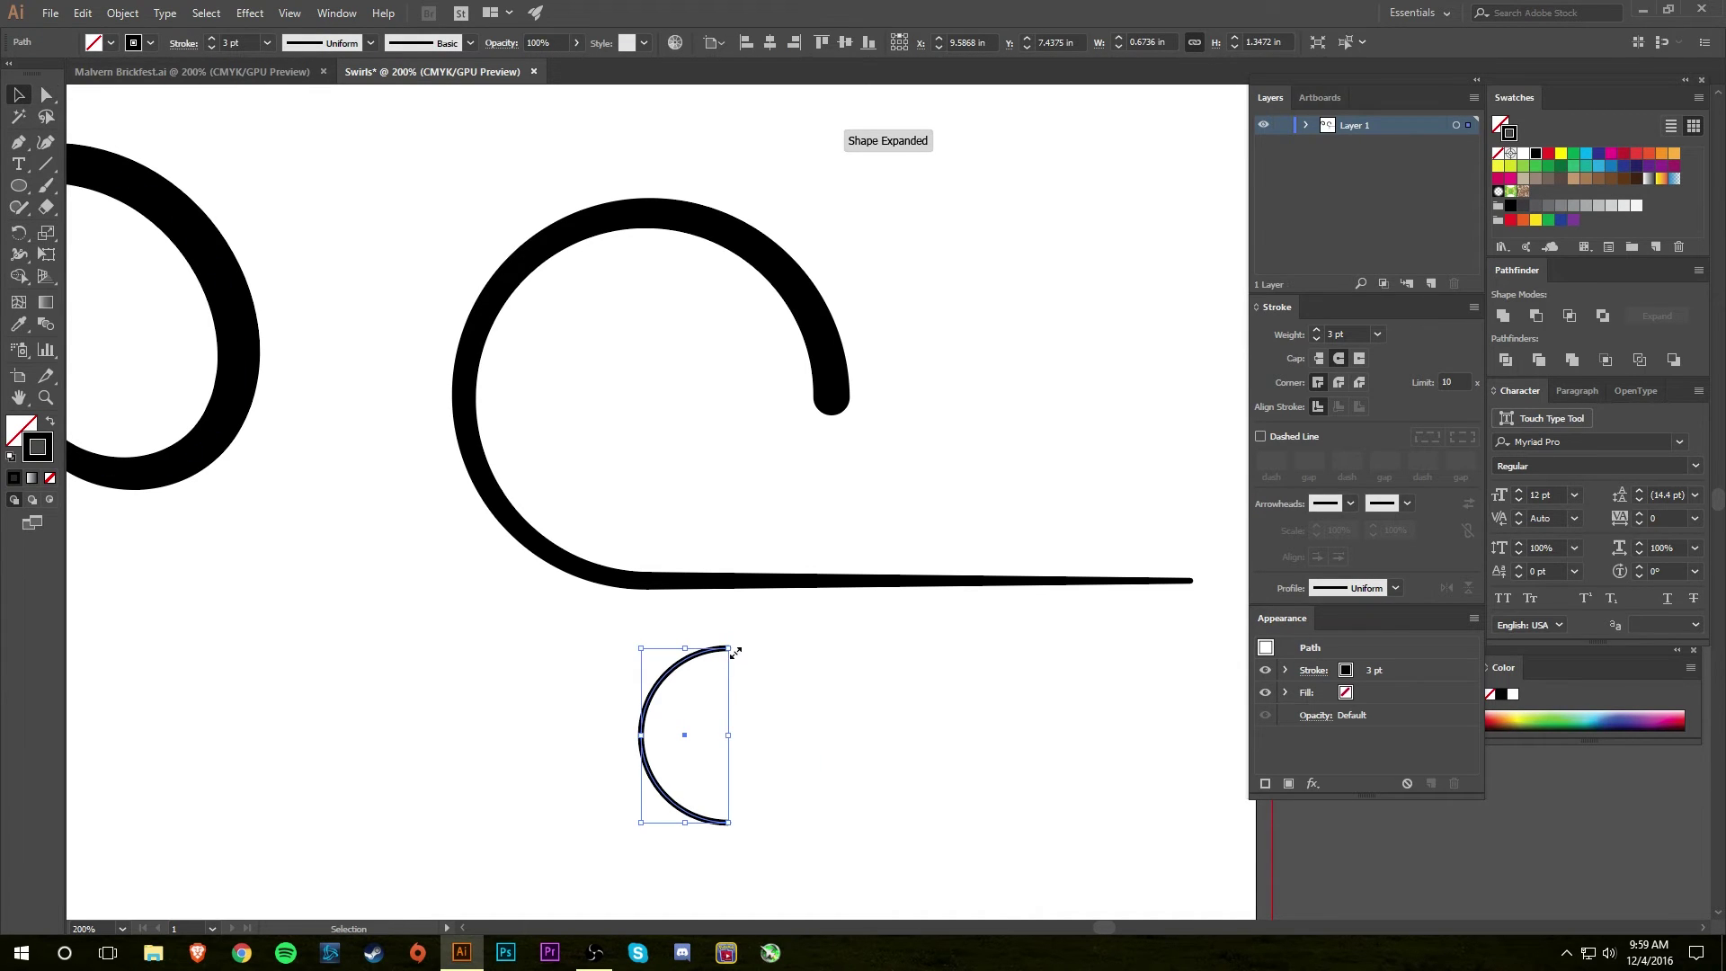
left_click_drag(690, 660, 603, 419)
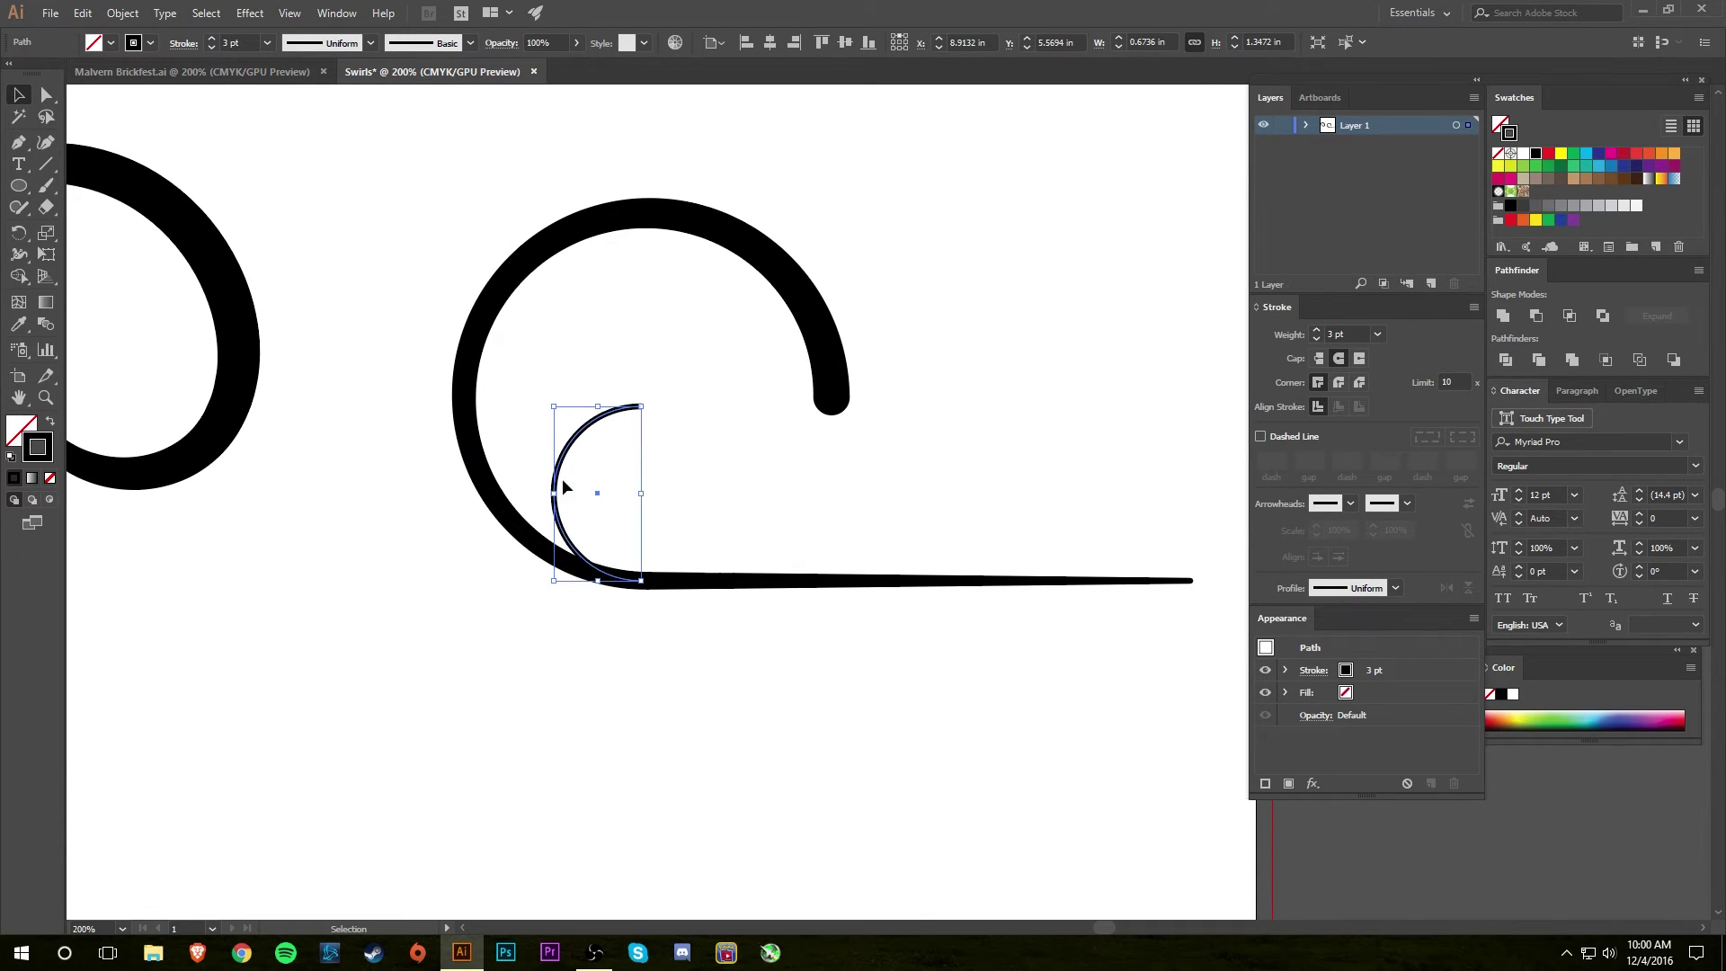
mouse_move(598, 406)
left_mouse_down()
mouse_move(605, 332)
mouse_move(561, 348)
left_mouse_up()
left_click(758, 449)
- Thicken the inner arc's top end with the Width tool
left_click(616, 335)
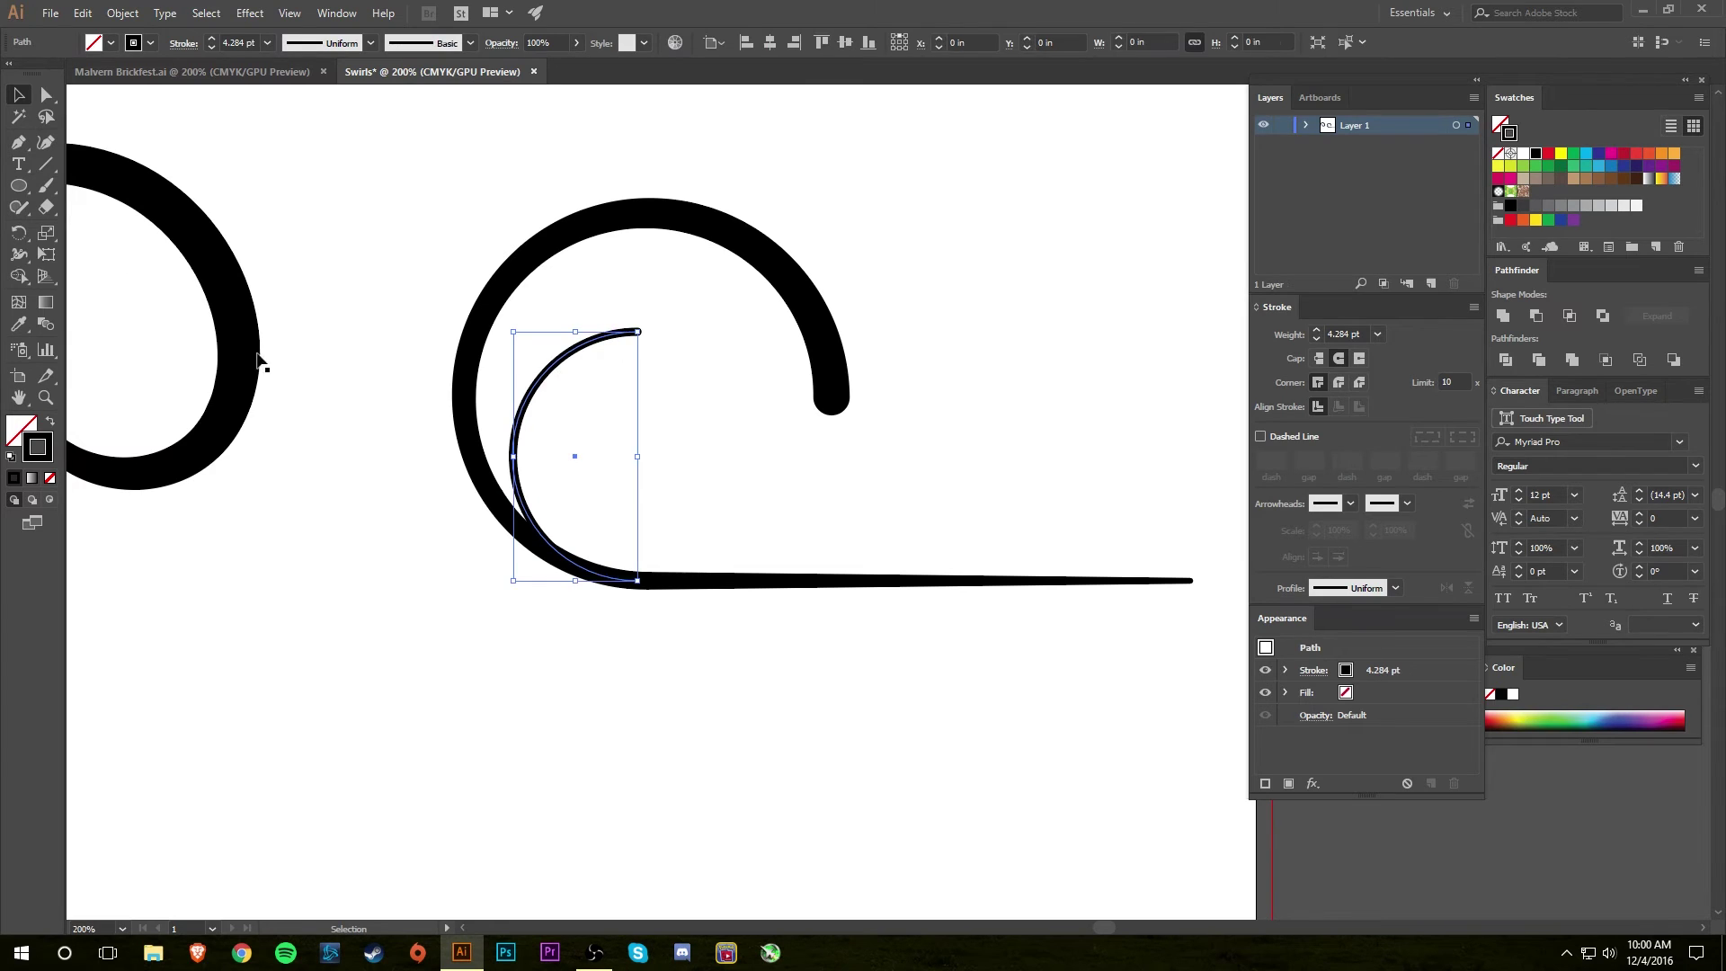
left_click(19, 255)
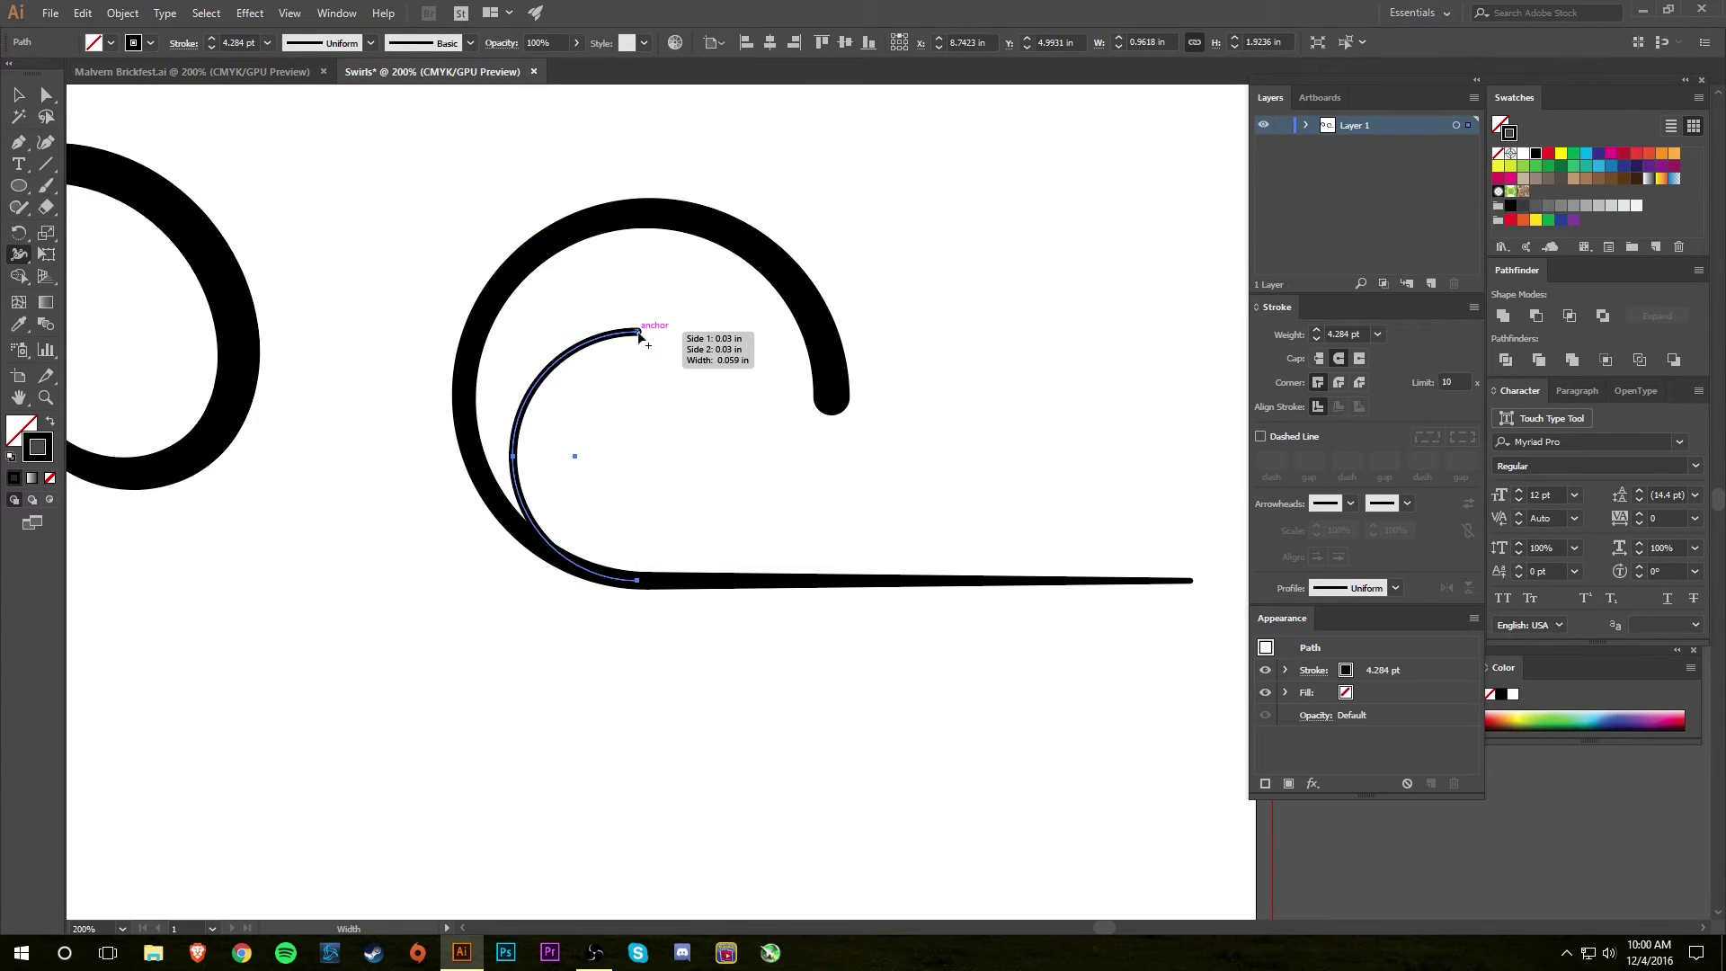
left_click_drag(639, 335, 640, 350)
left_click(19, 94)
left_click(787, 723)
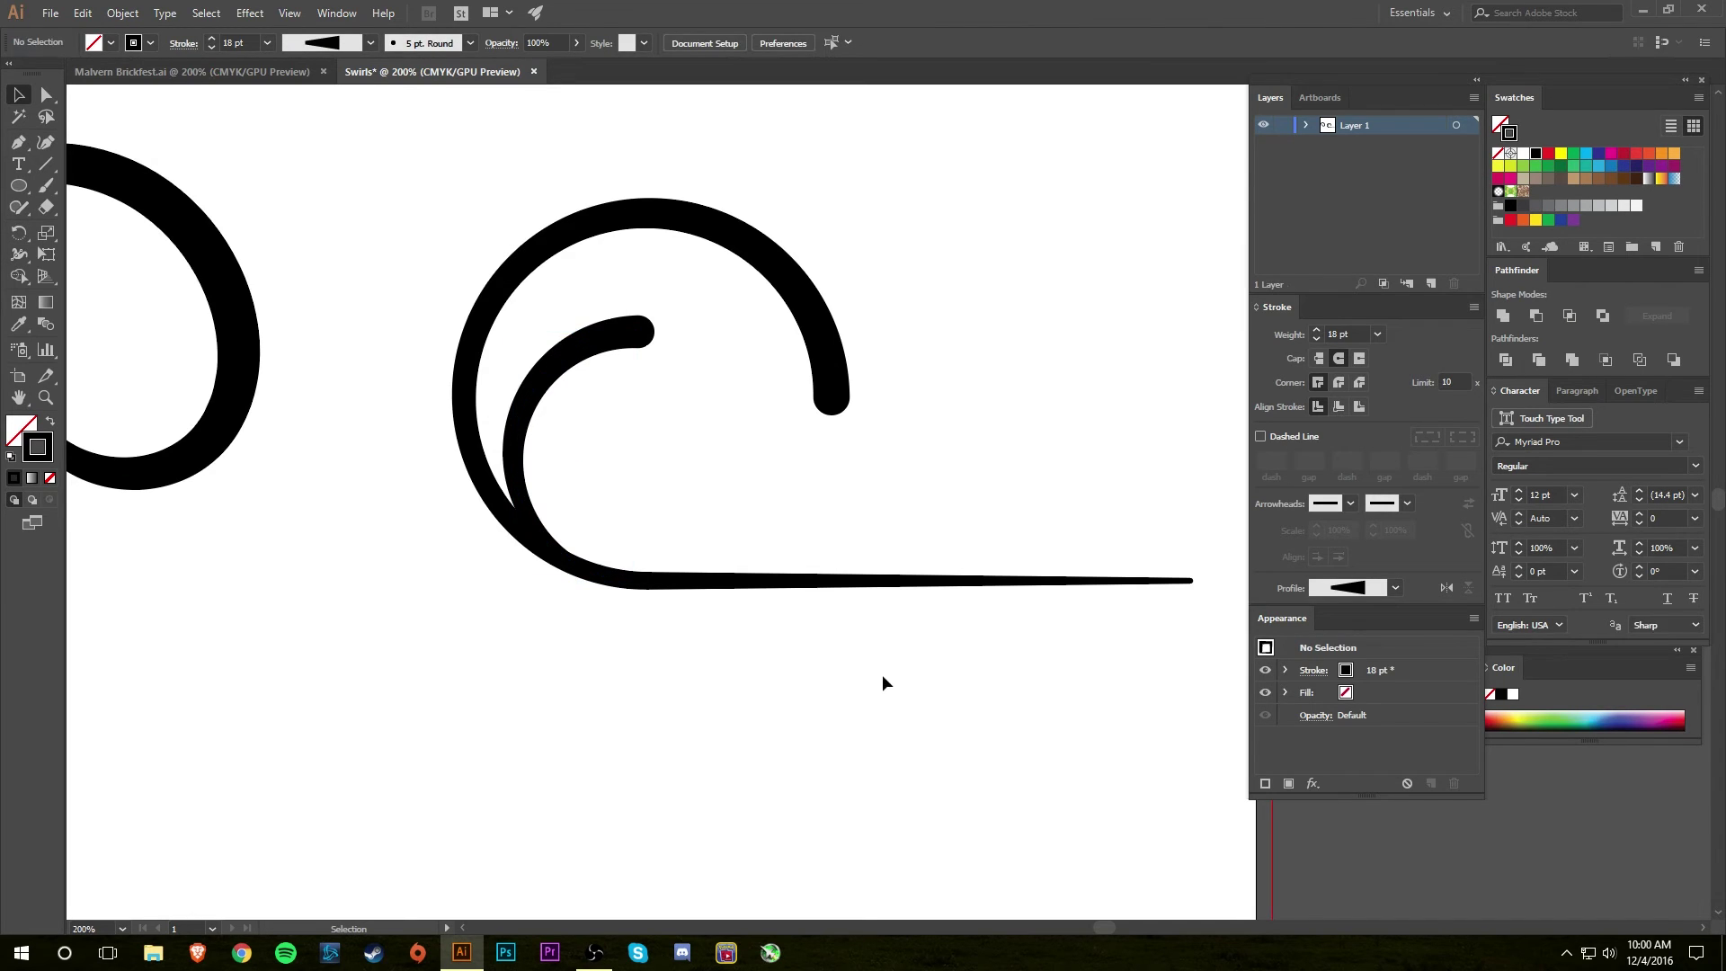
- Enlarge the inner arc so its tapered stroke reaches 20.274 pt
key("ctrl+minus")
key("ctrl+minus")
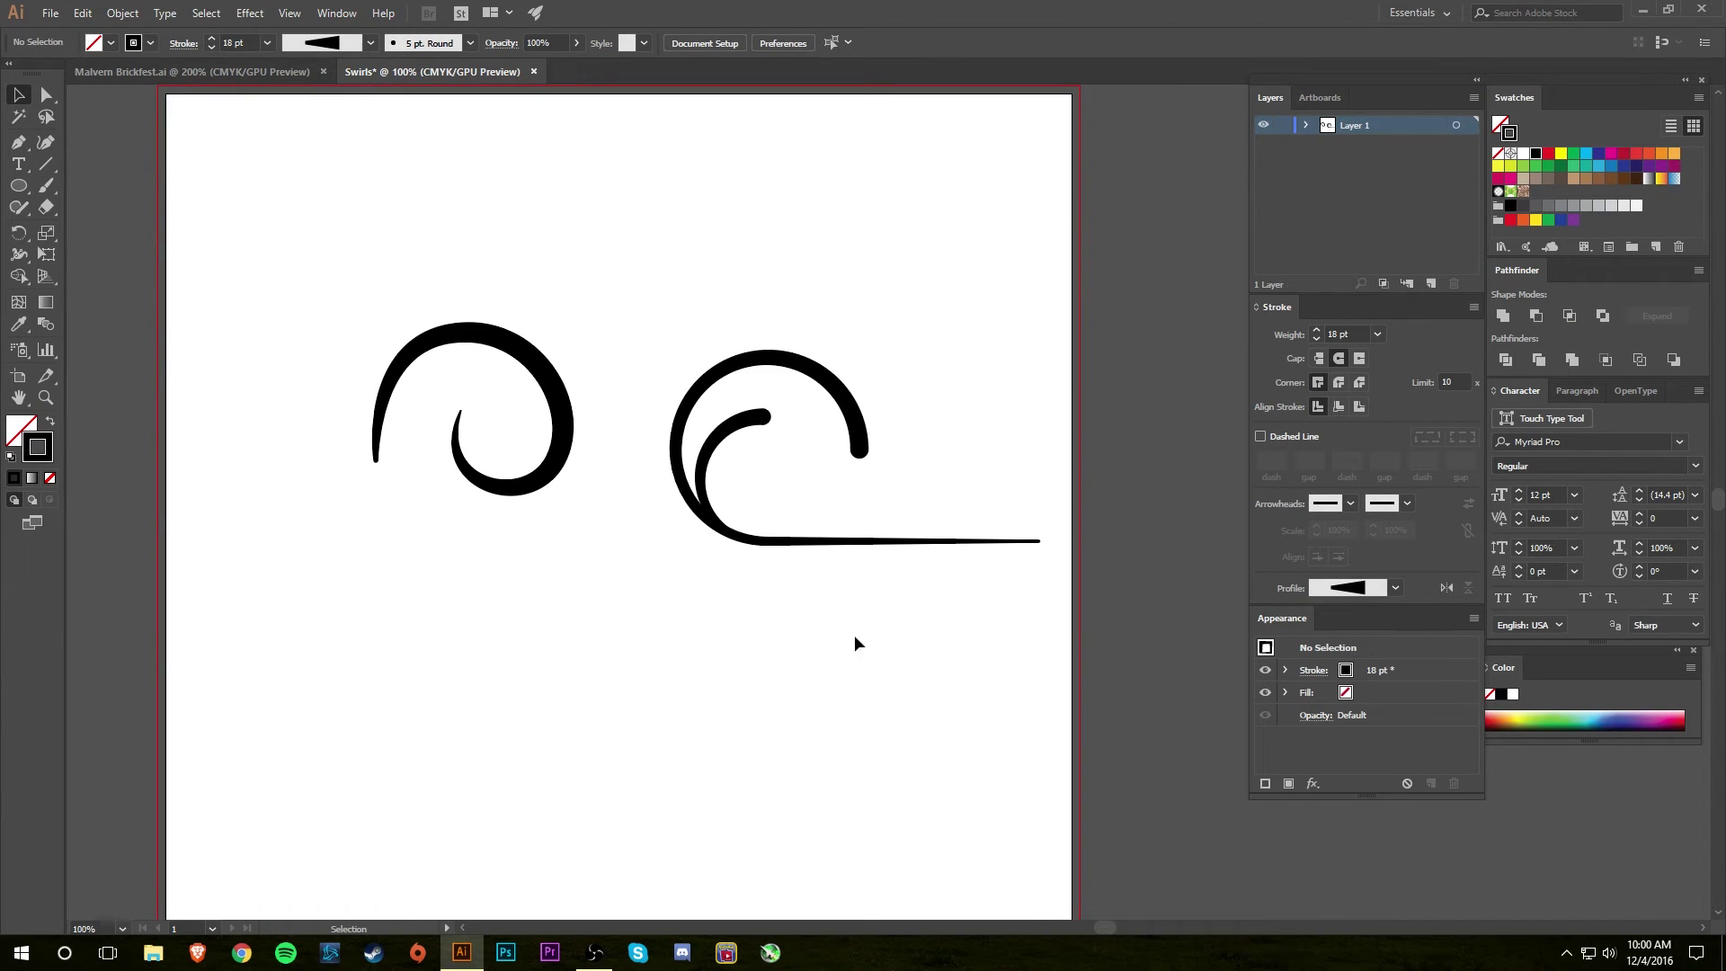
left_click(746, 430)
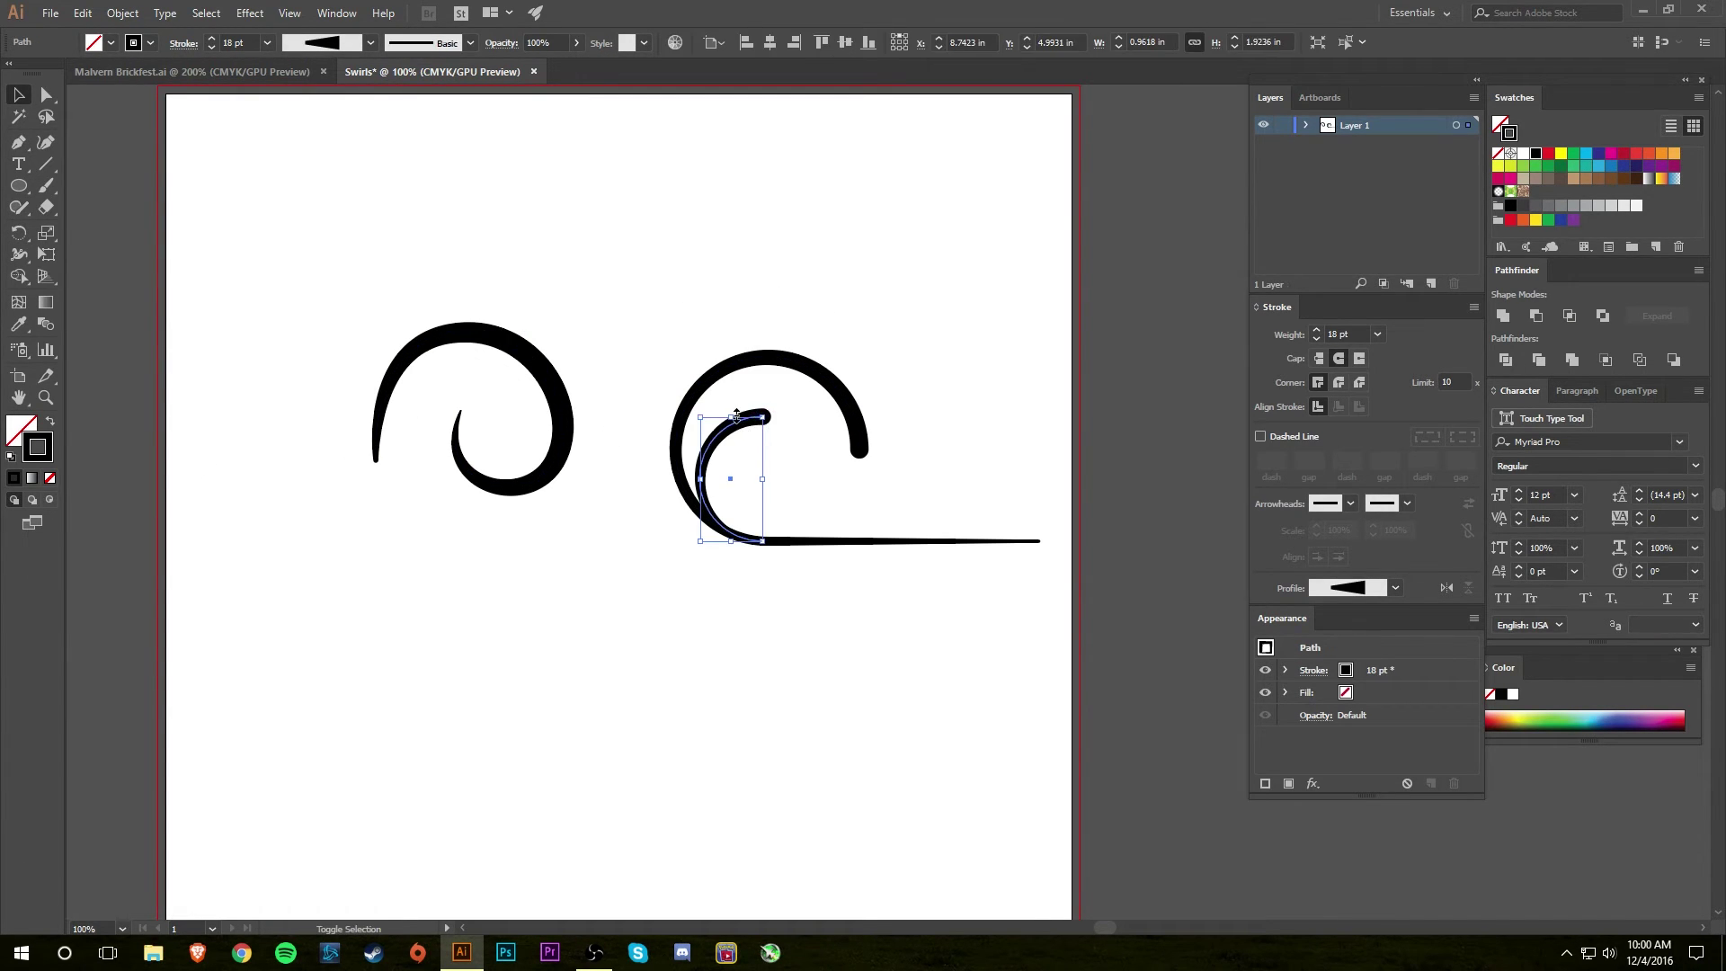
left_click_drag(731, 403, 735, 395)
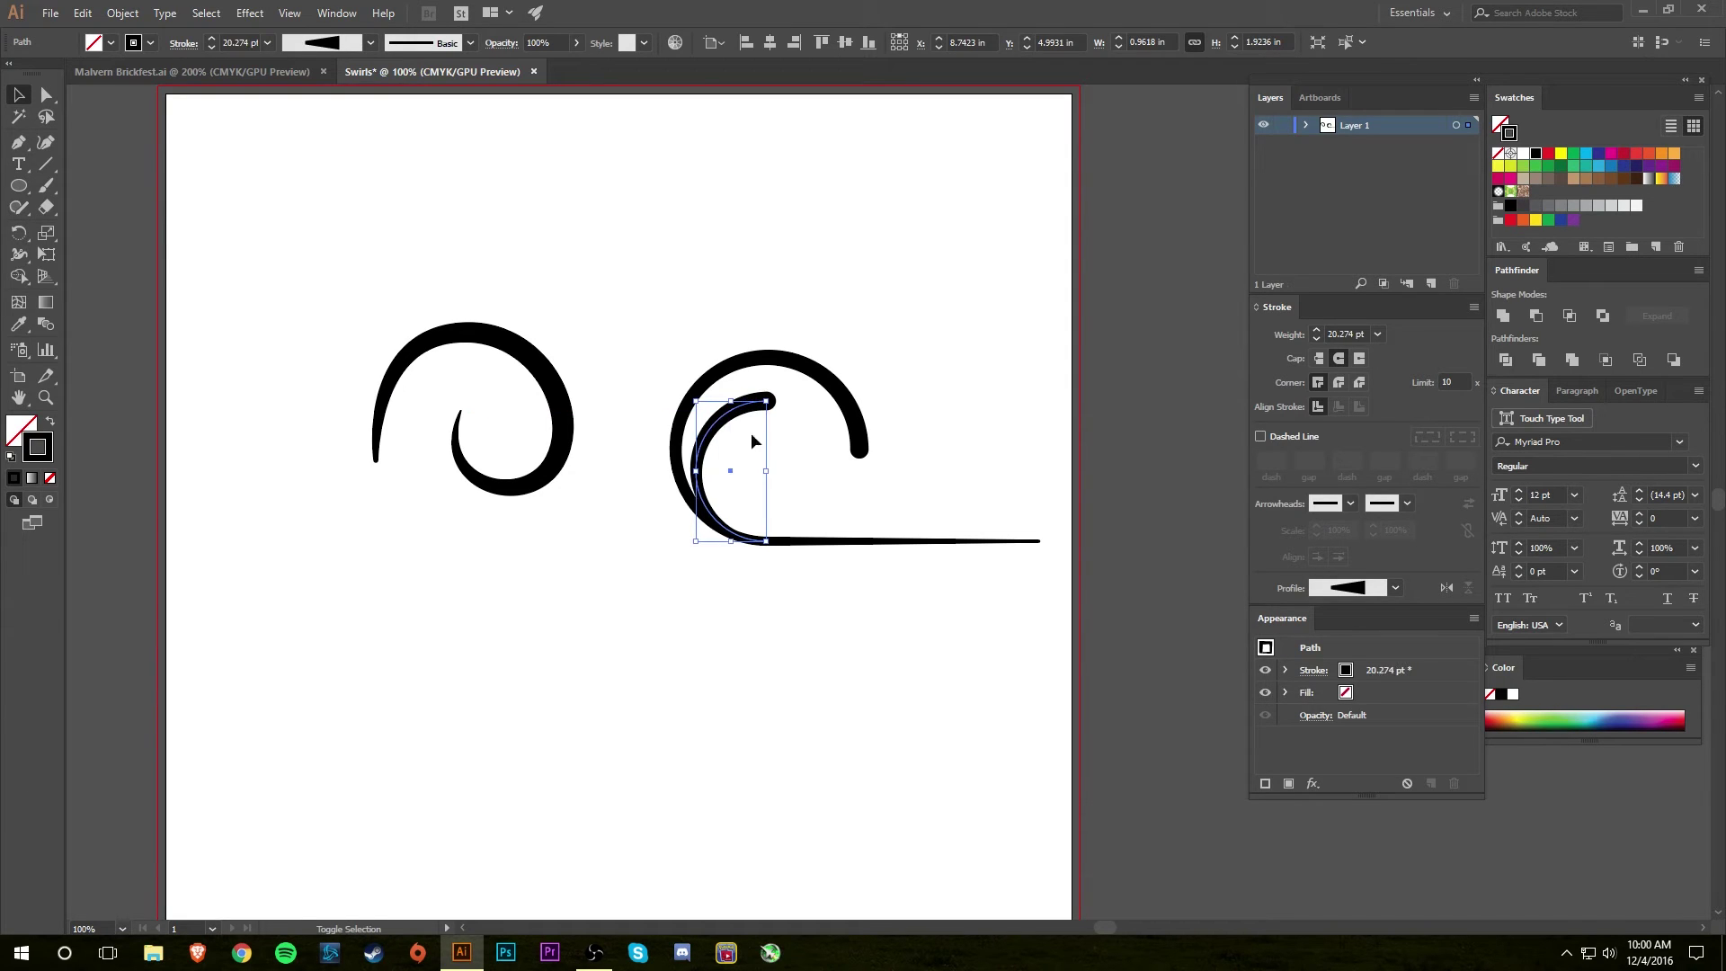
left_click(827, 688)
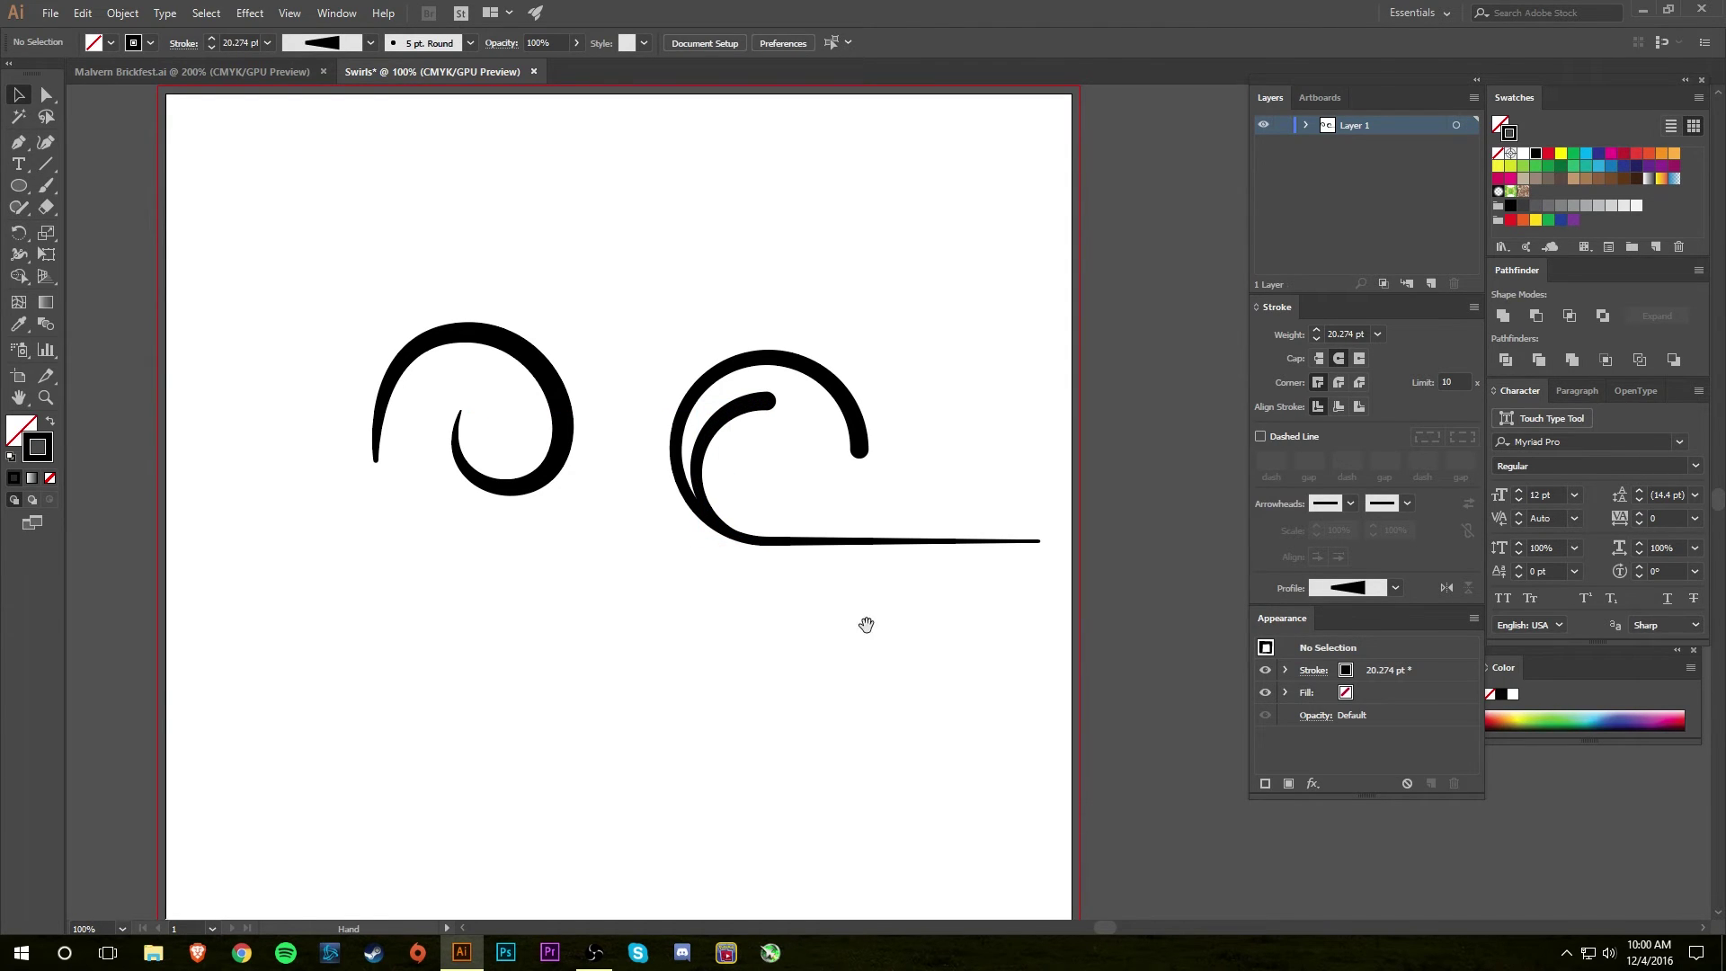
scroll(830, 678, "down", 2)
scroll(831, 677, "right", 2)
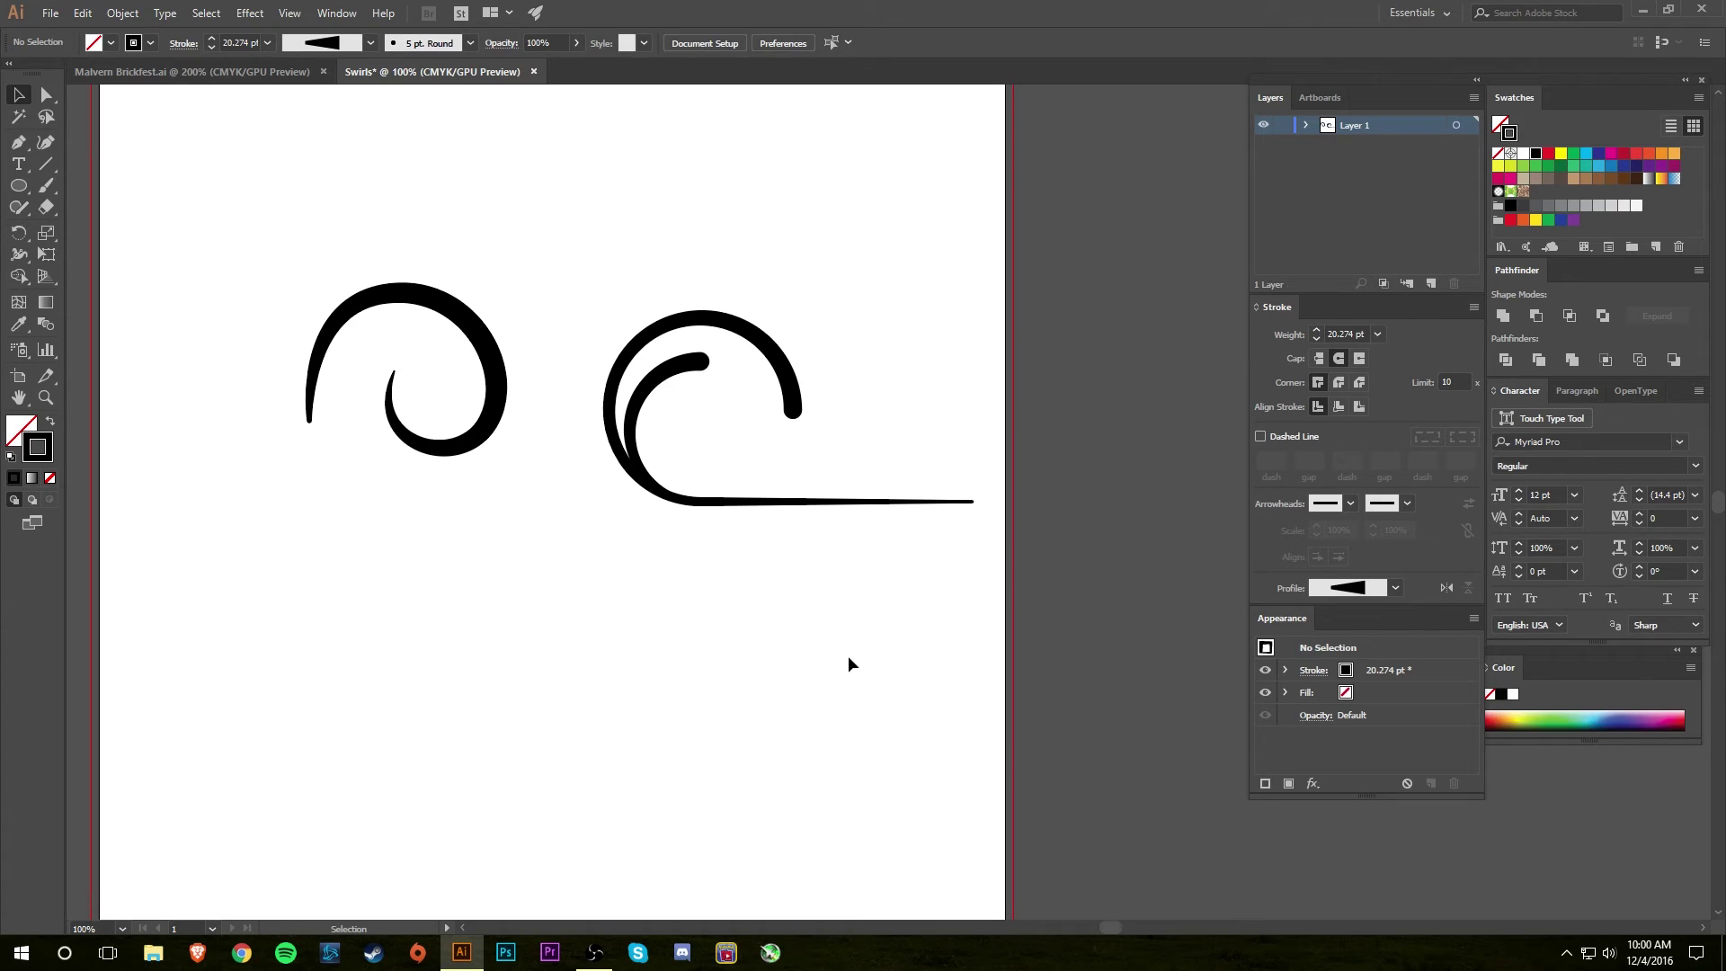
scroll(764, 643, "left", 2)
scroll(679, 539, "up", 2)
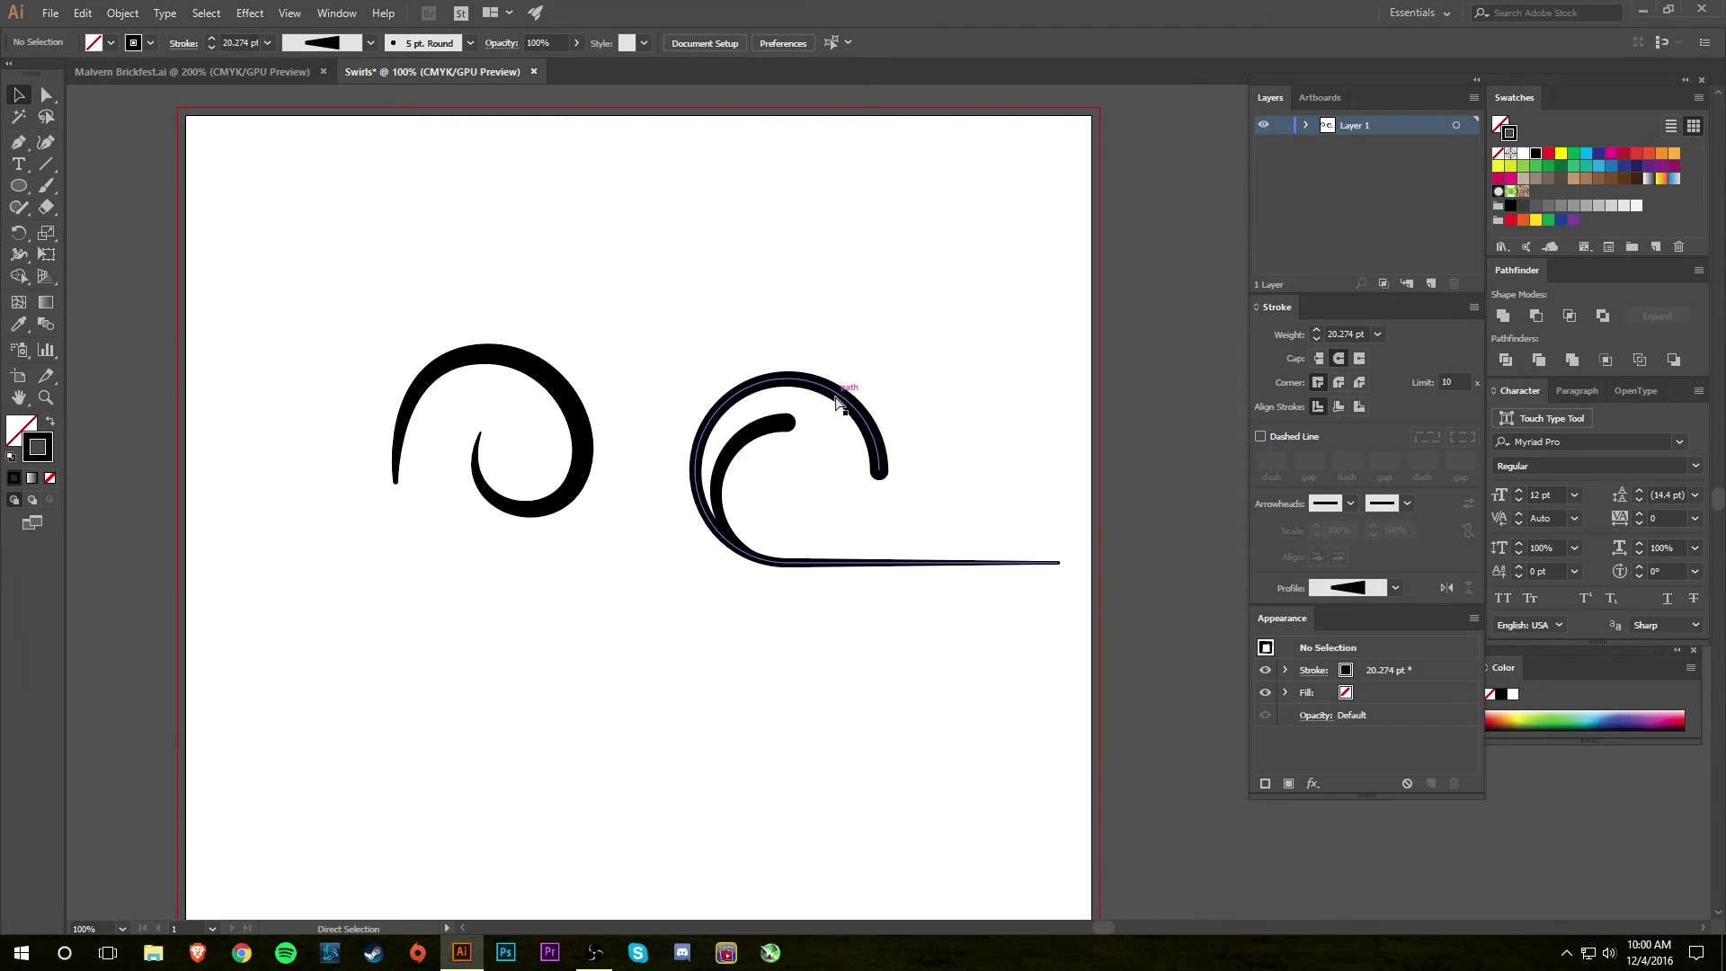
key("ctrl+plus")
key("ctrl+plus")
- Draw a new curved arc over the top of the wave swirl with the Pen tool
left_click_drag(600, 314, 665, 458)
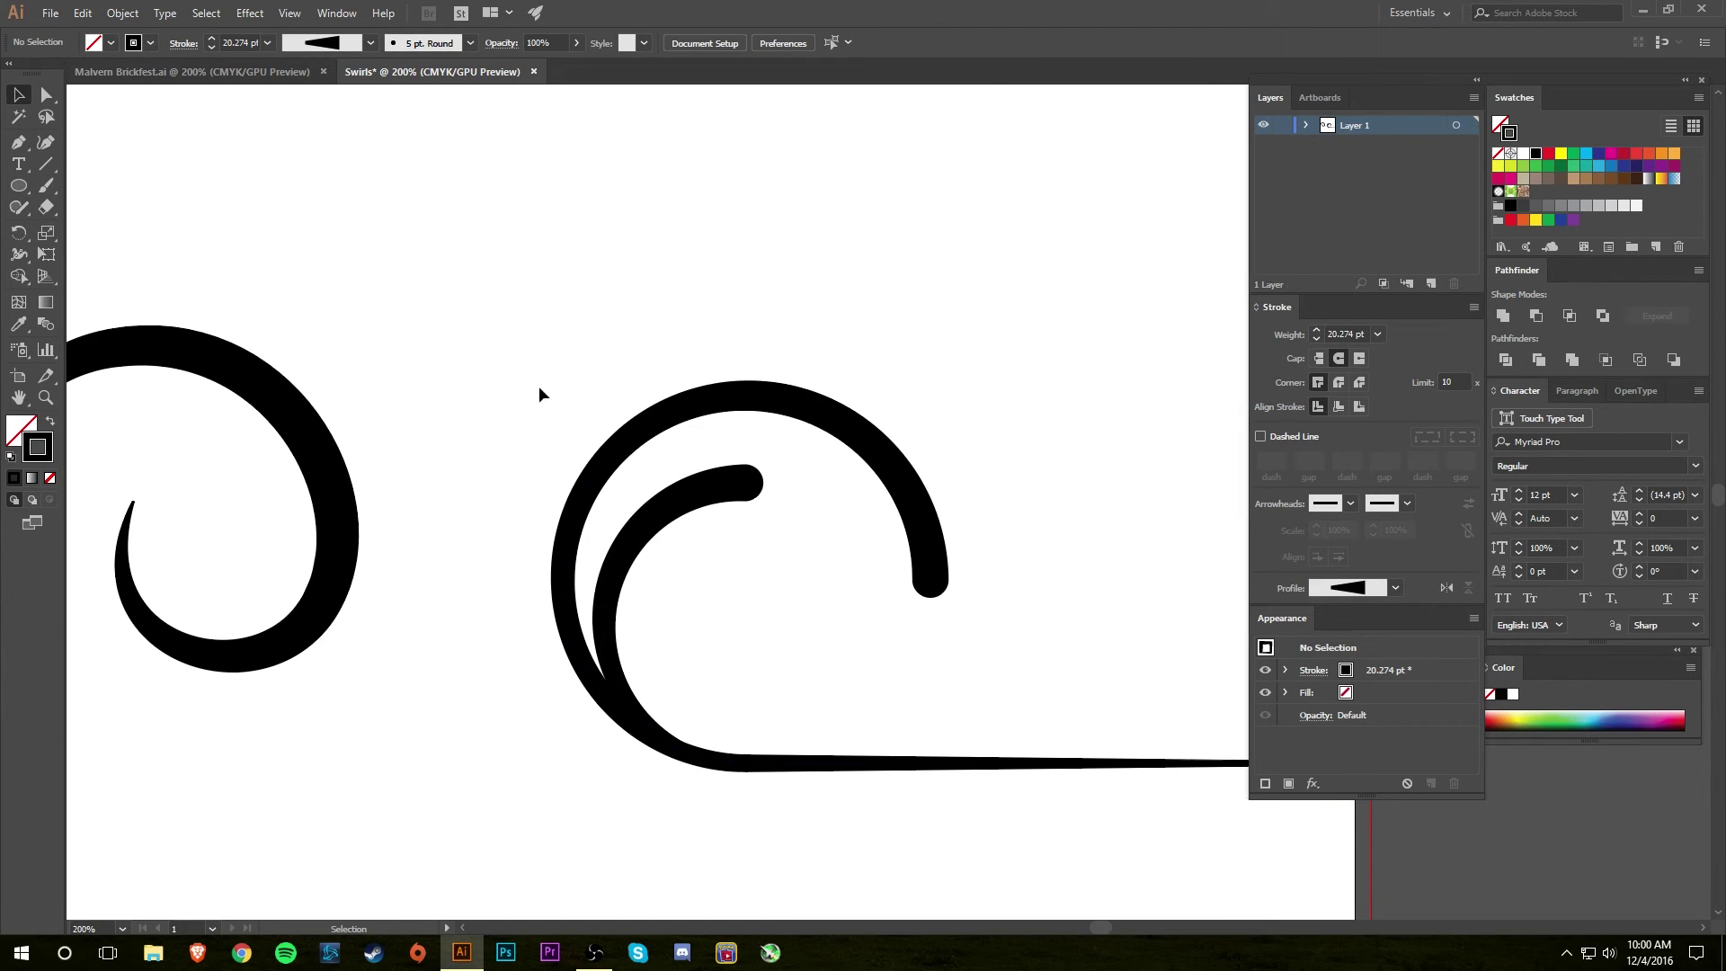
key("p")
left_click(574, 411)
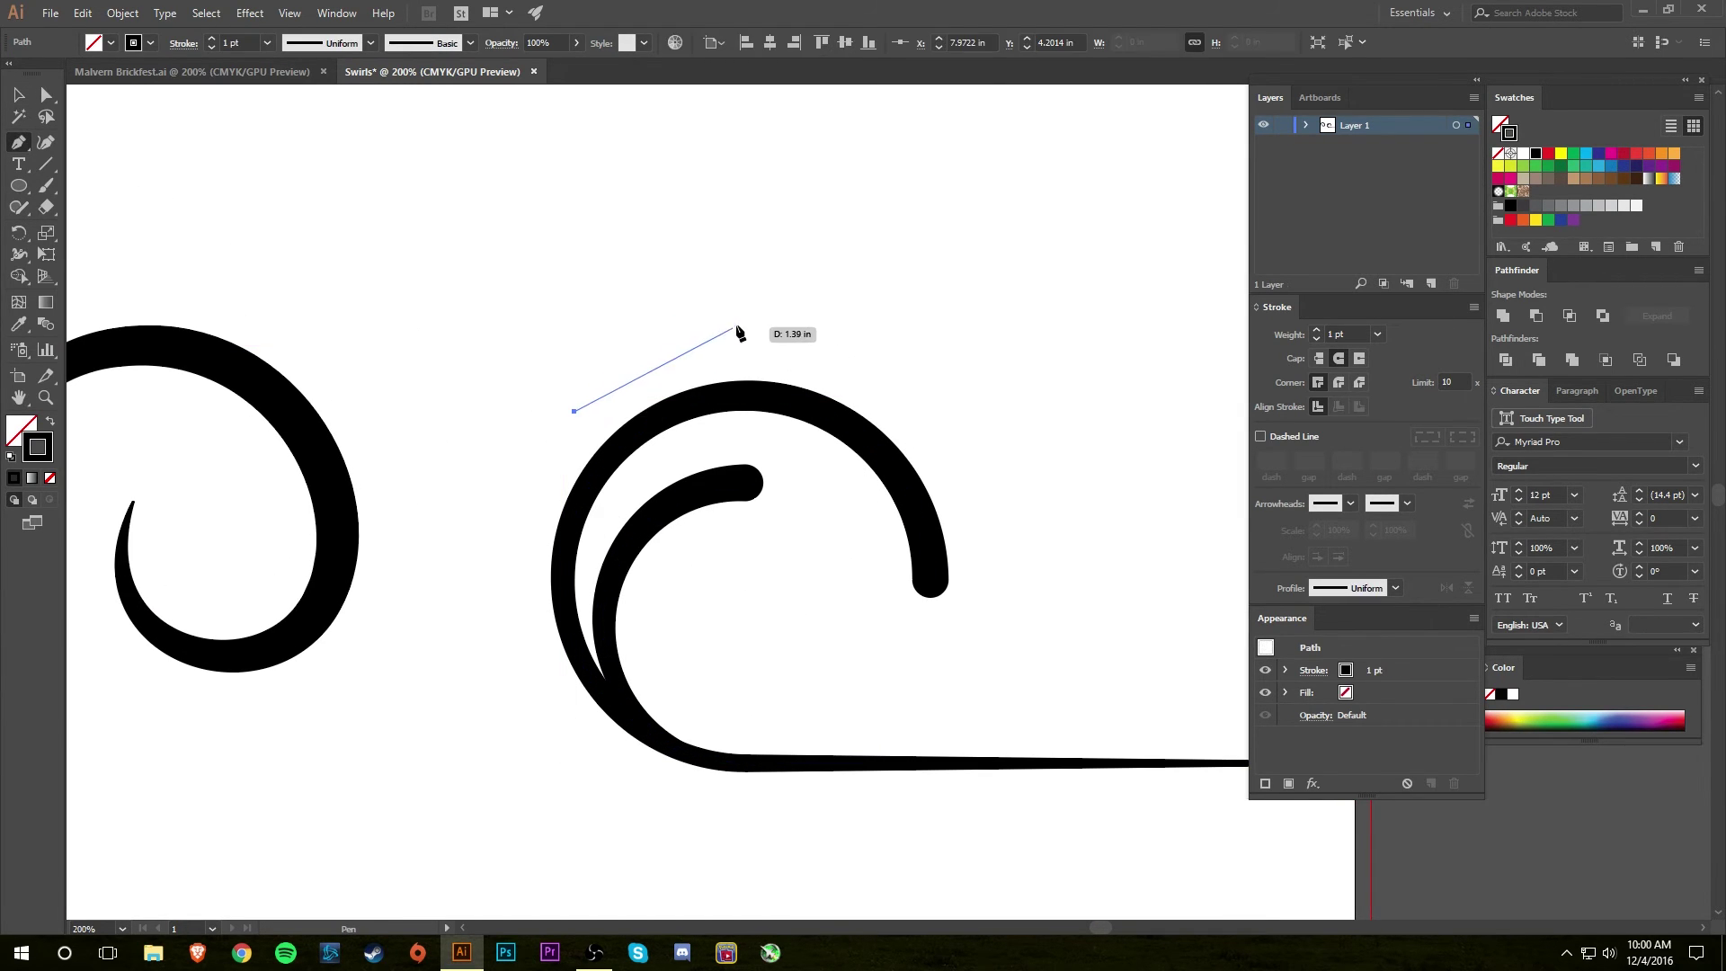
left_click_drag(755, 308, 875, 299)
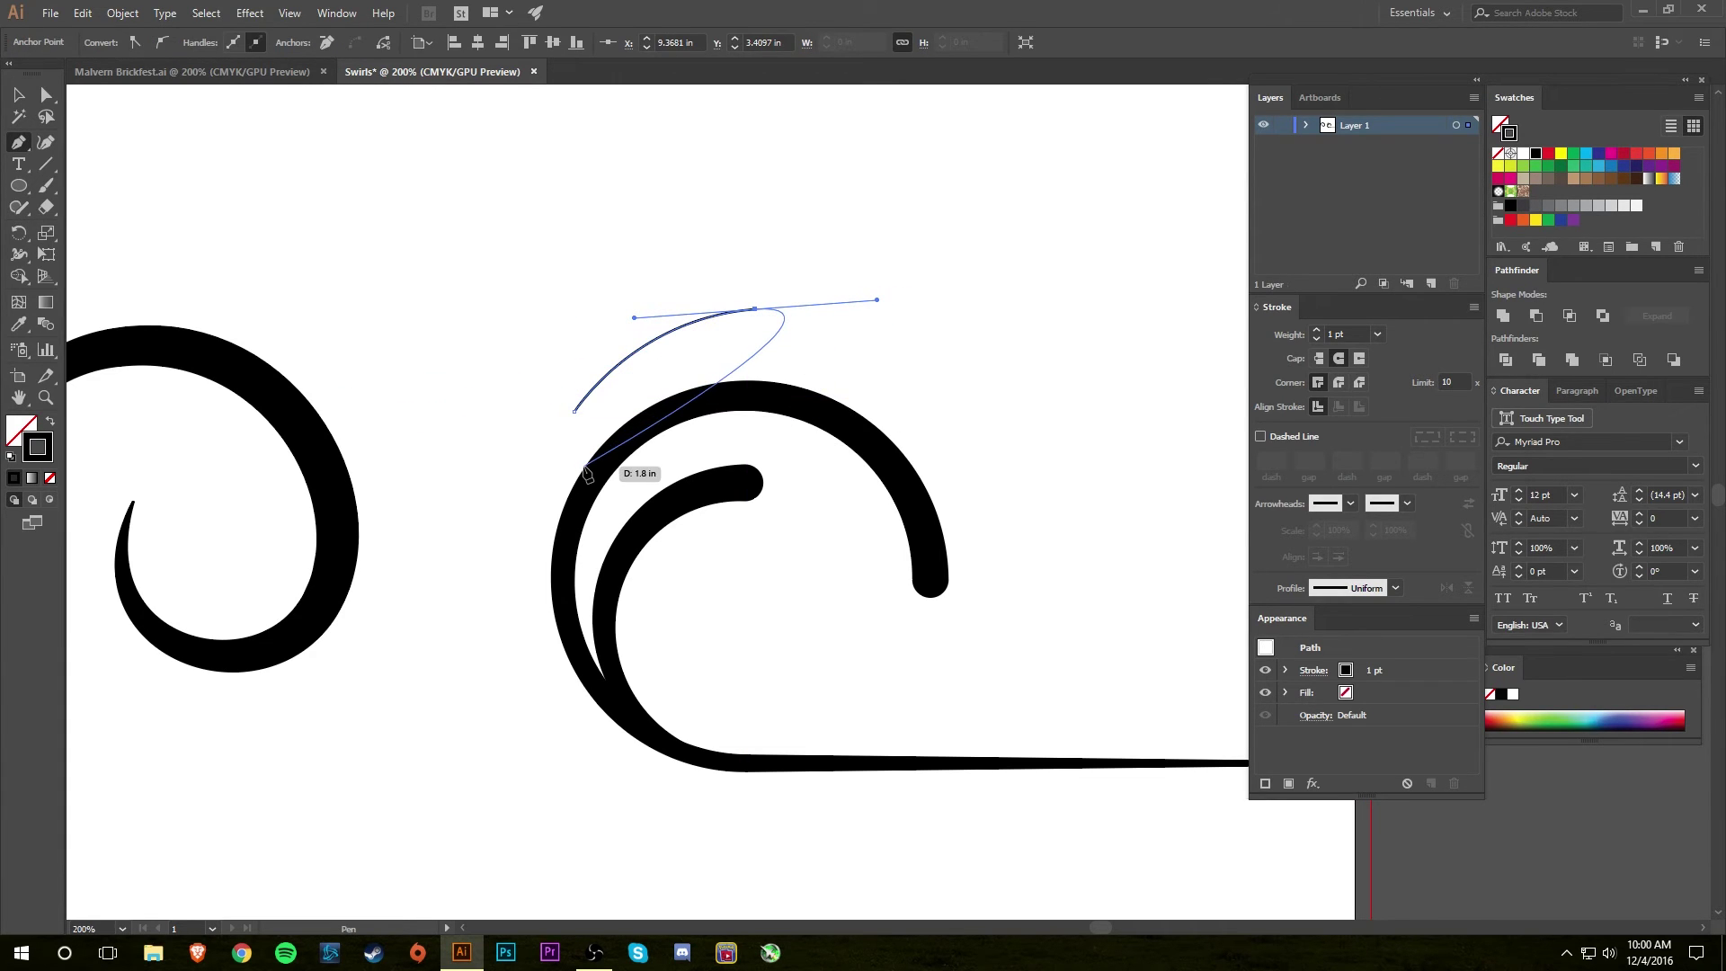
key("v")
left_click(447, 287)
- Widen the arc's right end to a 13.112 pt taper and nudge it lower-right
key("shift+w")
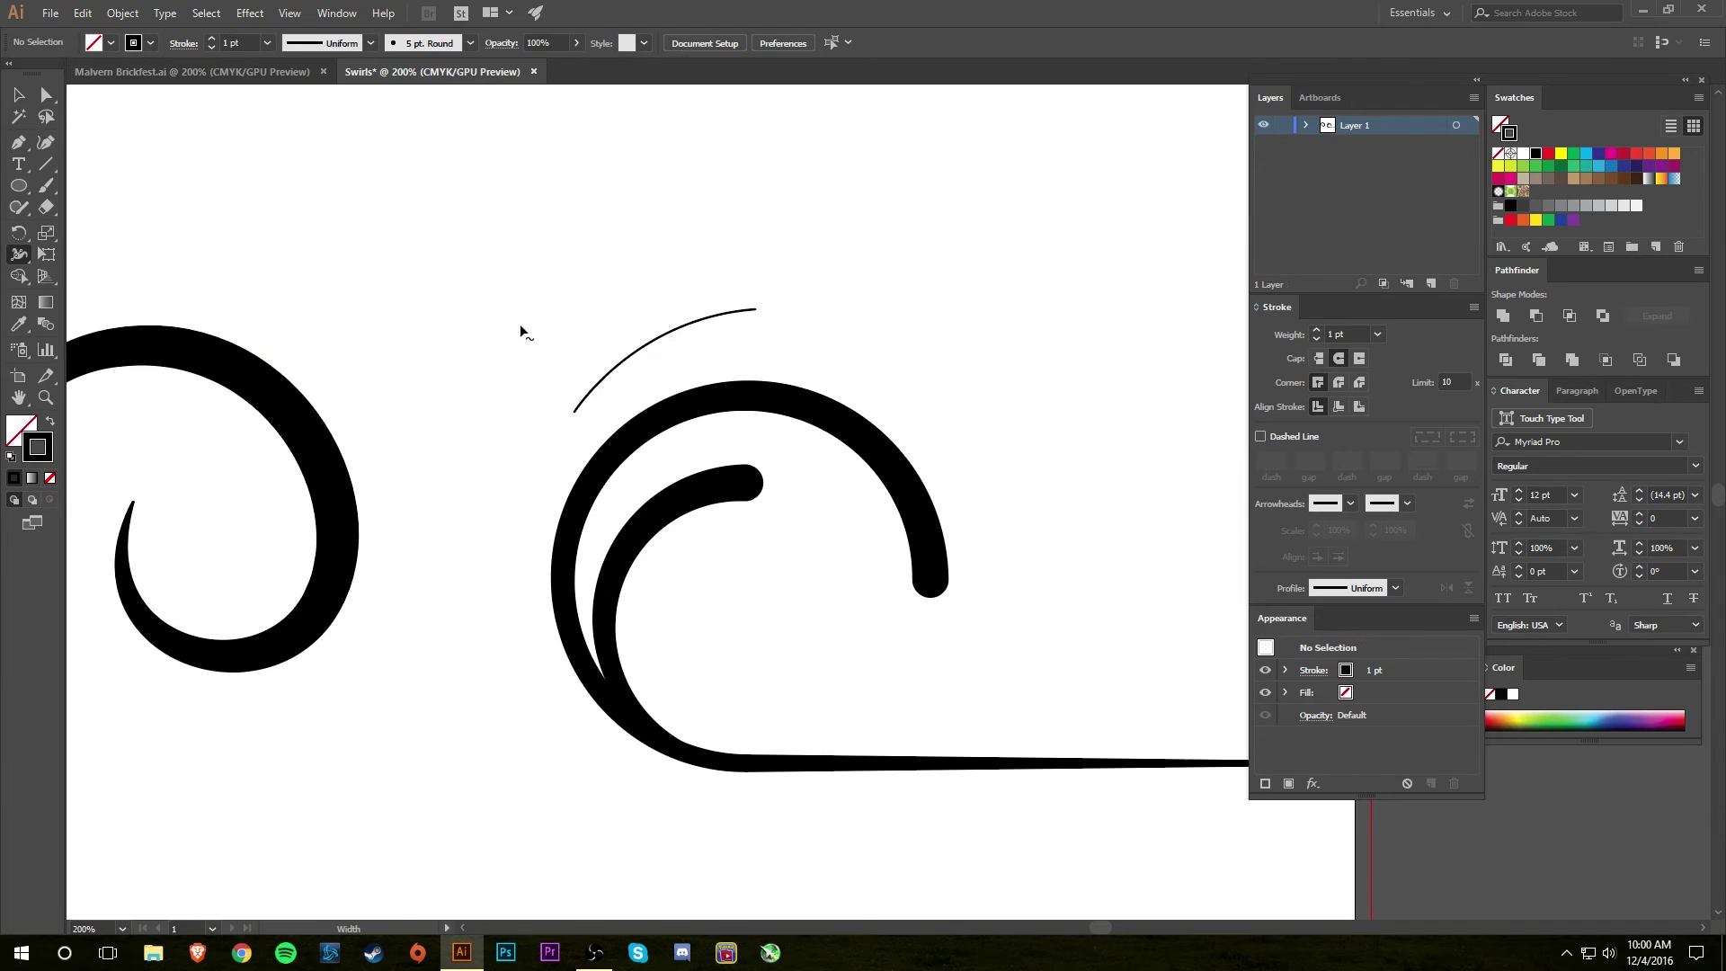
left_click_drag(752, 309, 734, 329)
key("v")
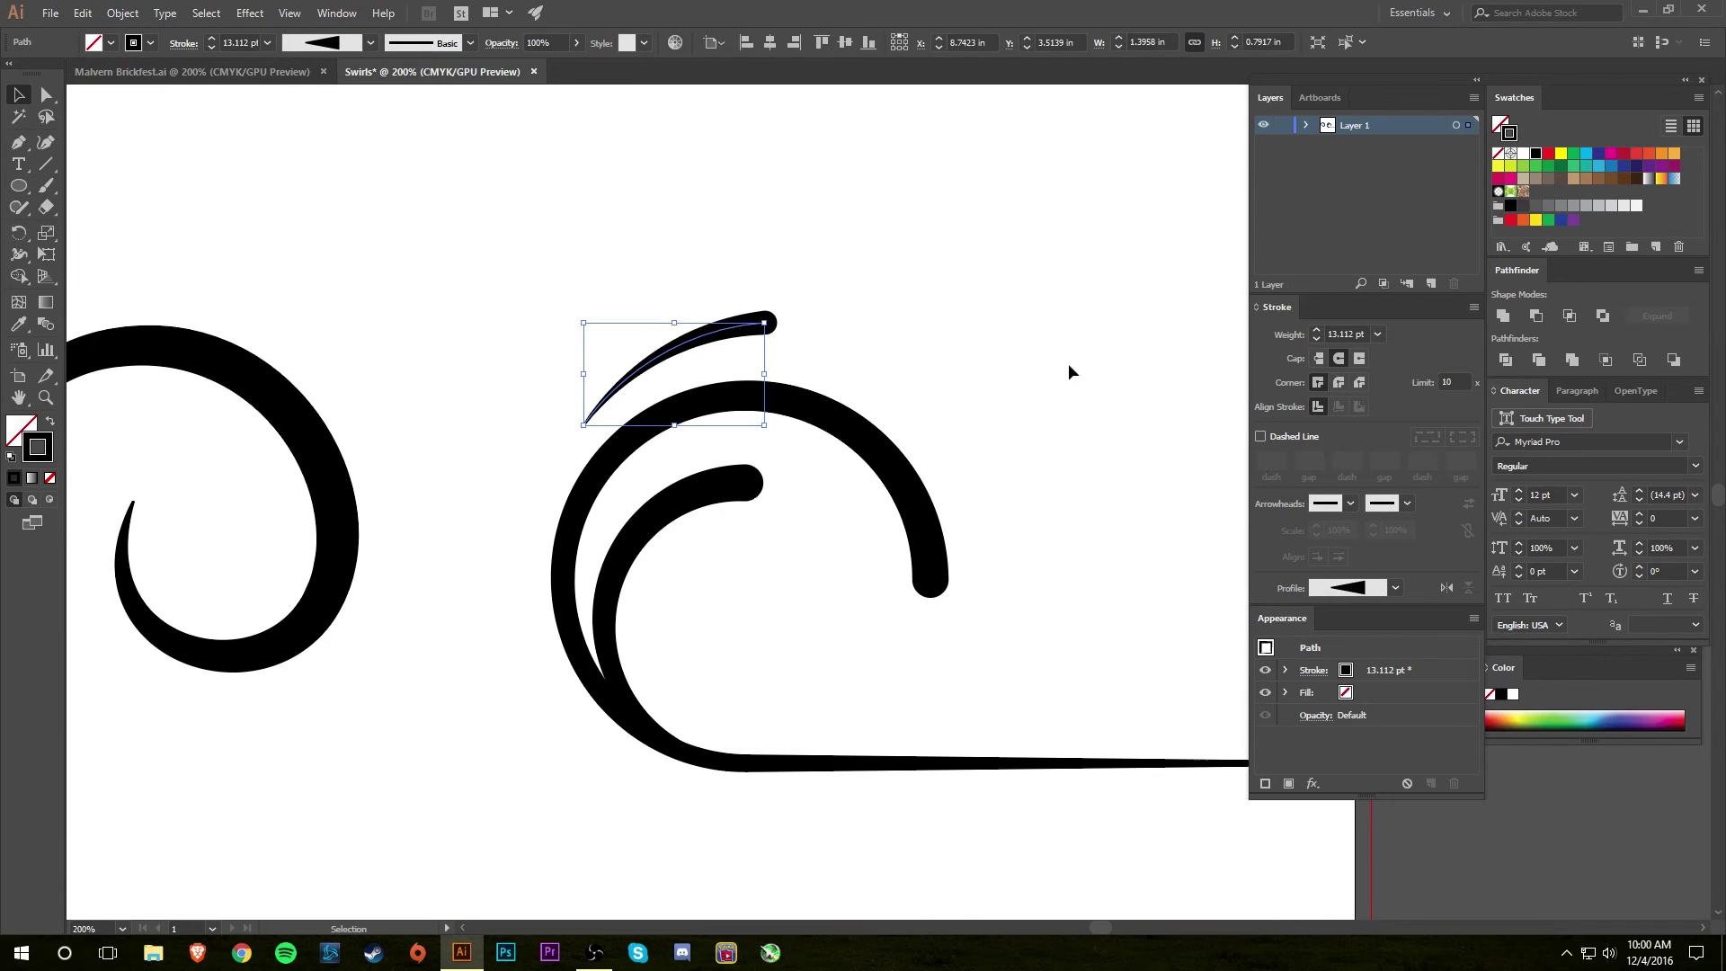
left_click(1159, 384)
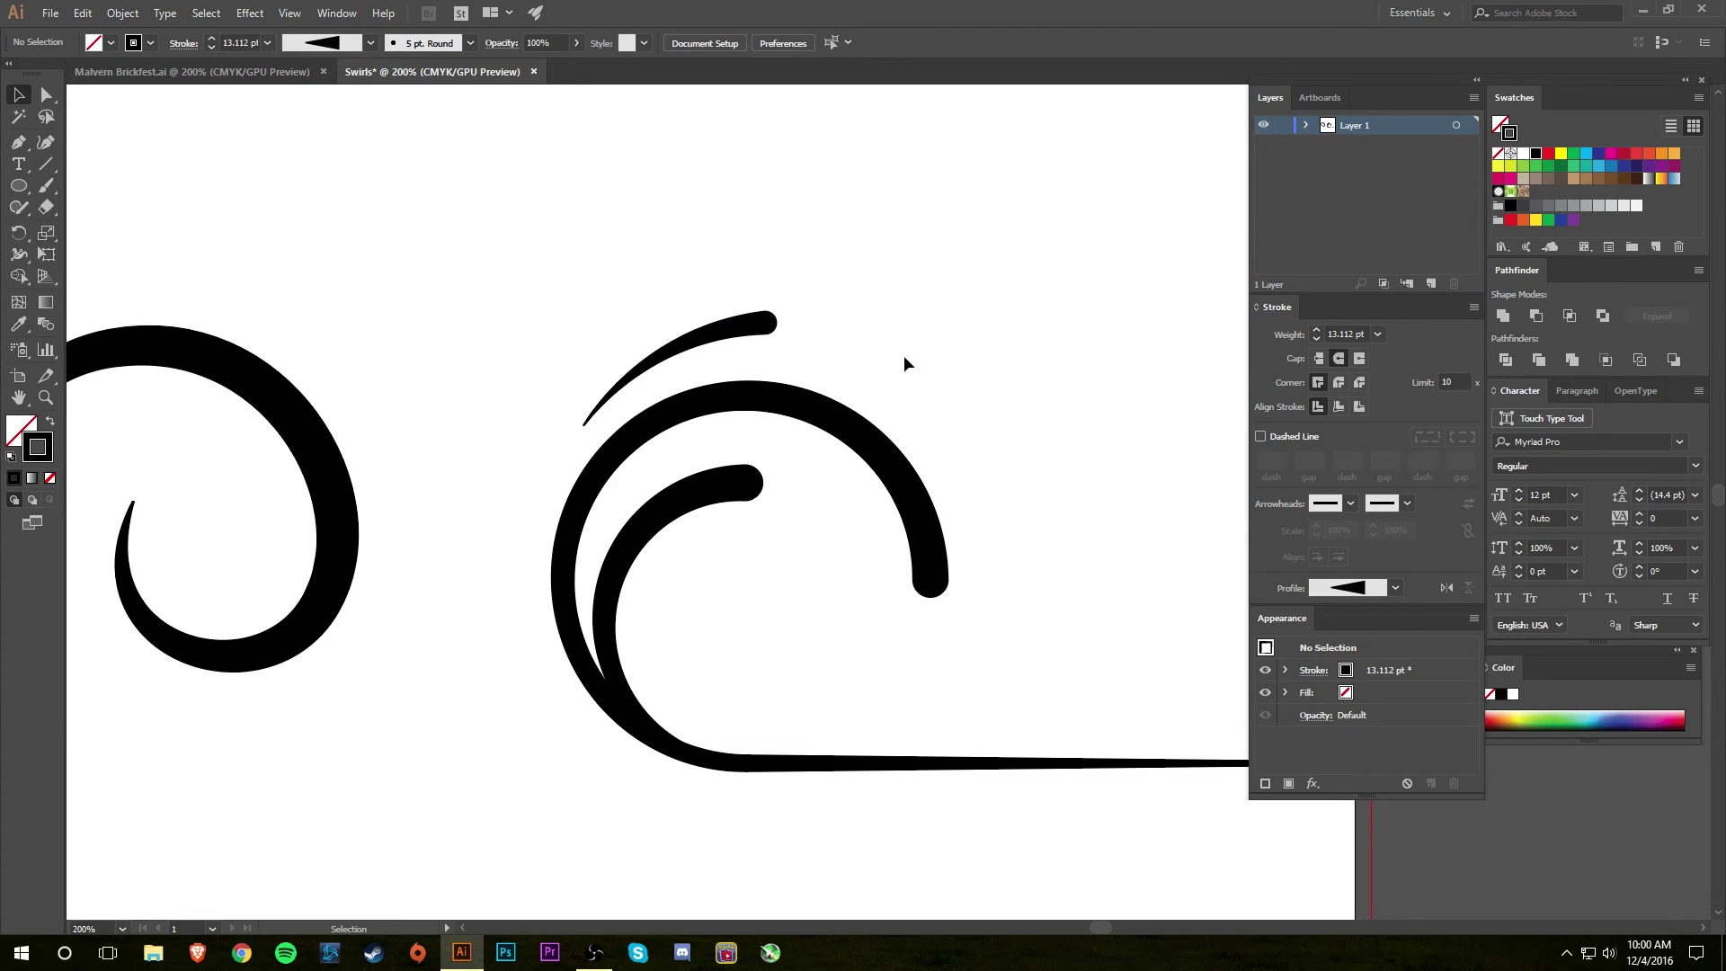
key("ctrl+1")
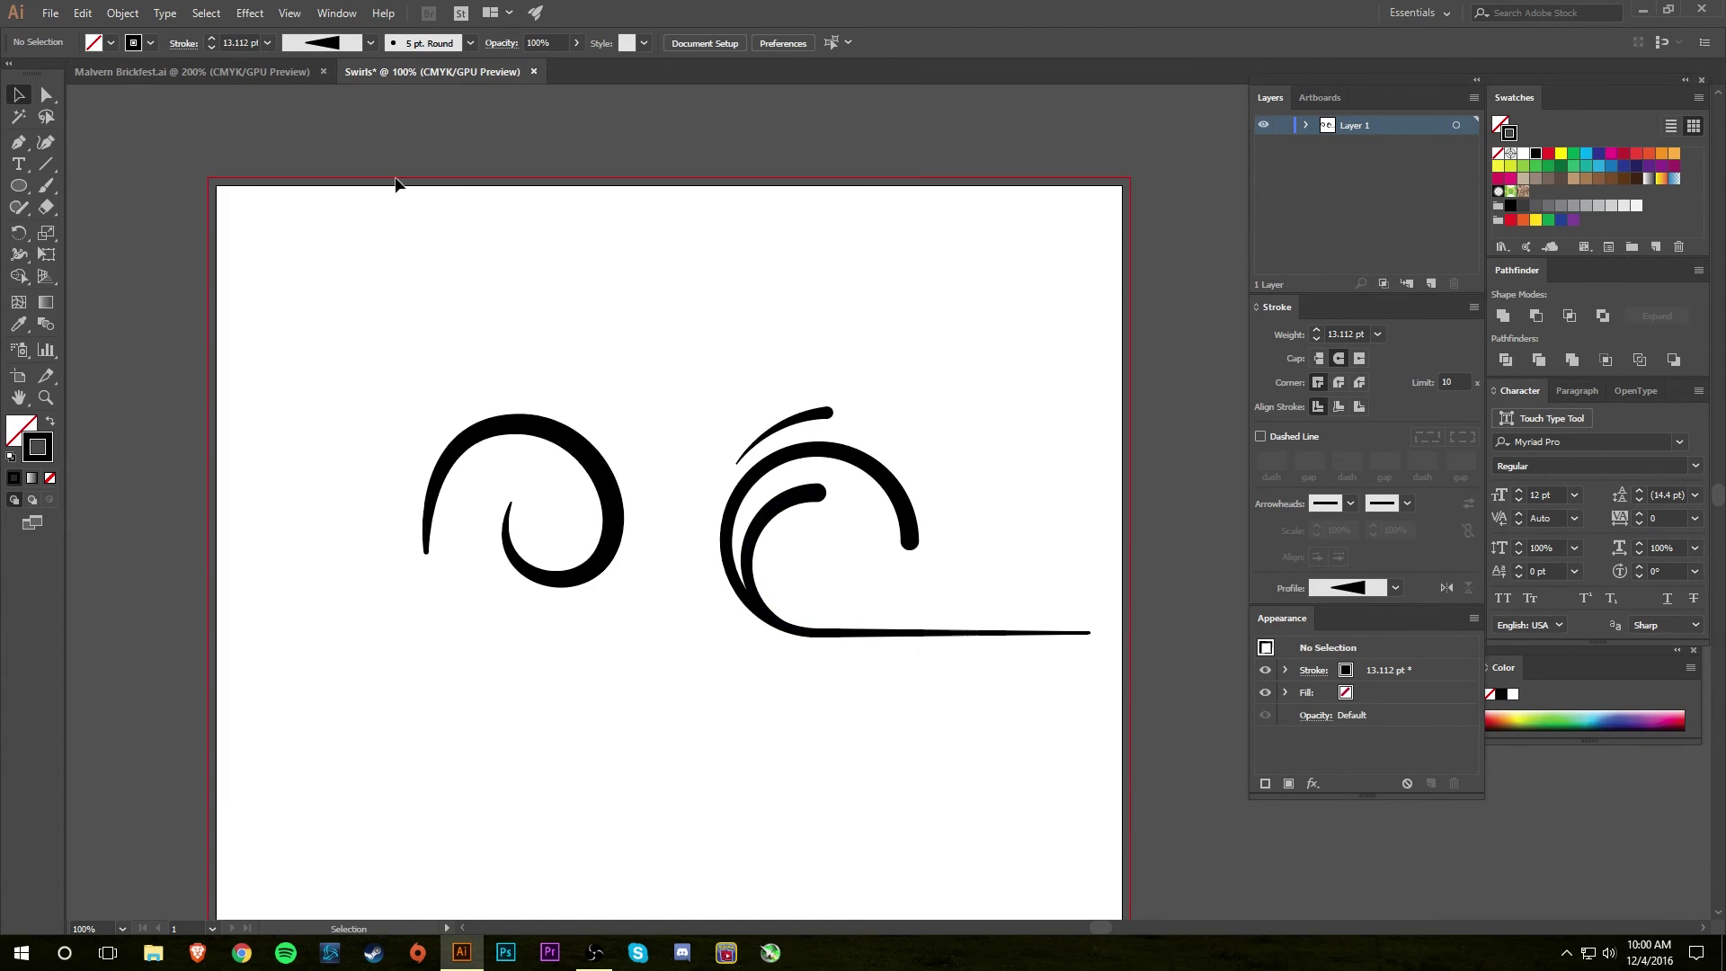
- Pan around the Malvern Brickfest.ai logo's swirls, then return to the Swirls document
left_click(237, 74)
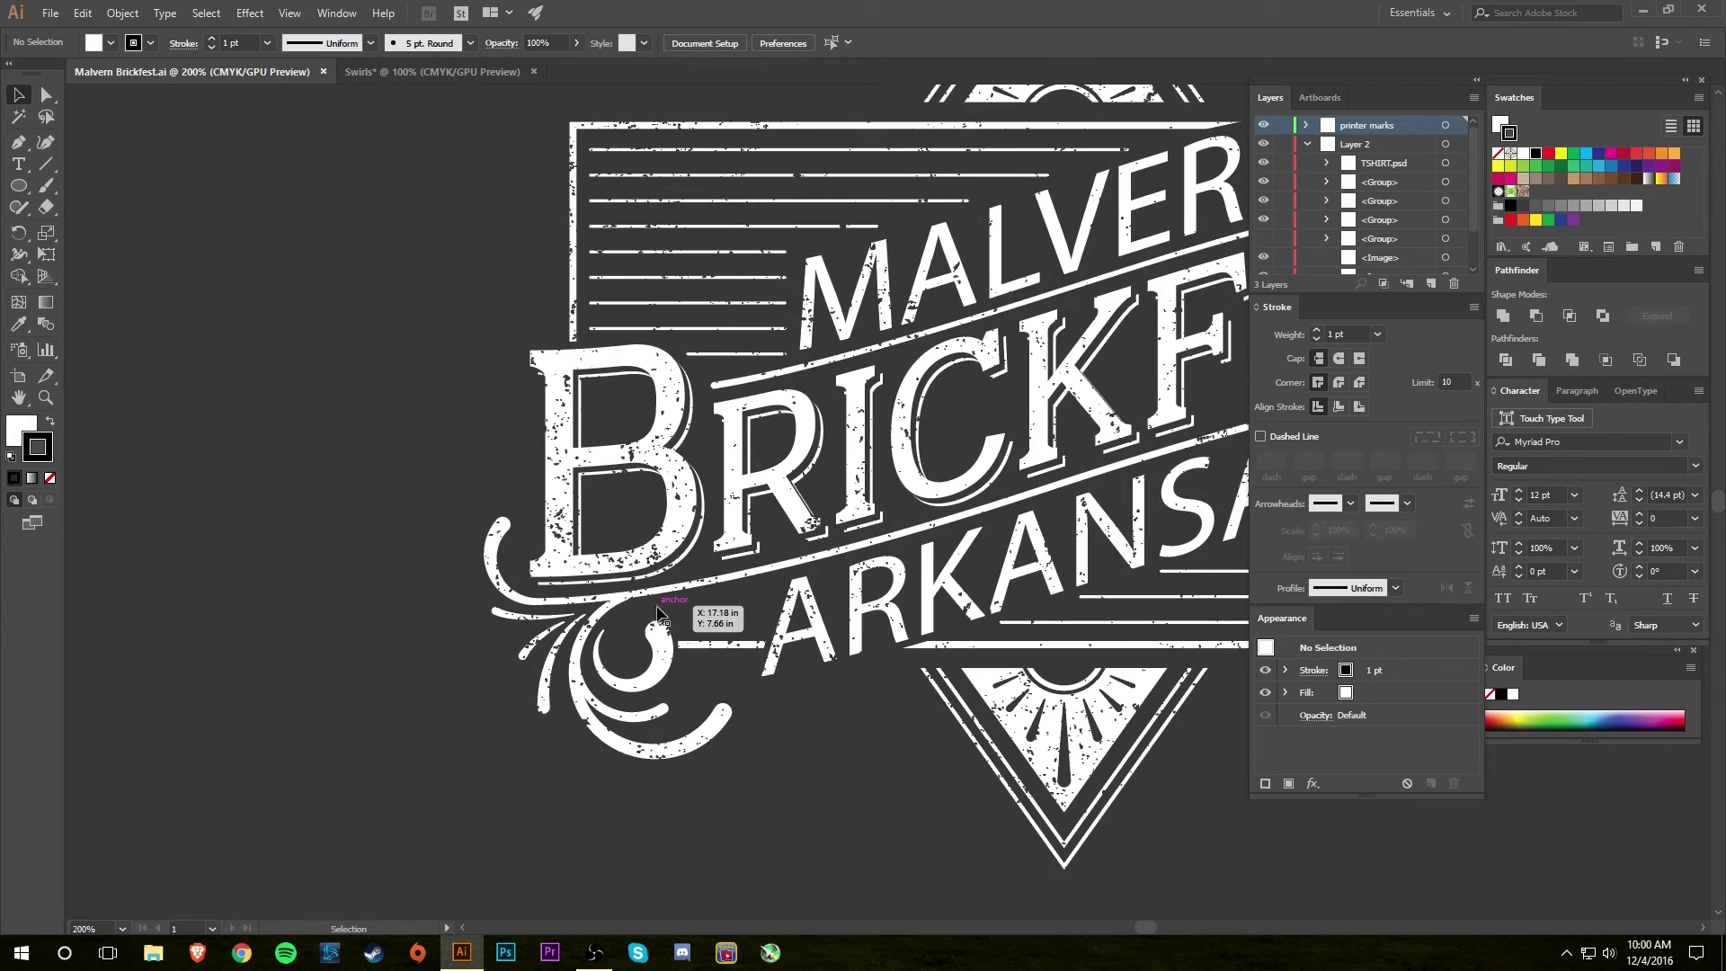
scroll(719, 602, "right", 5)
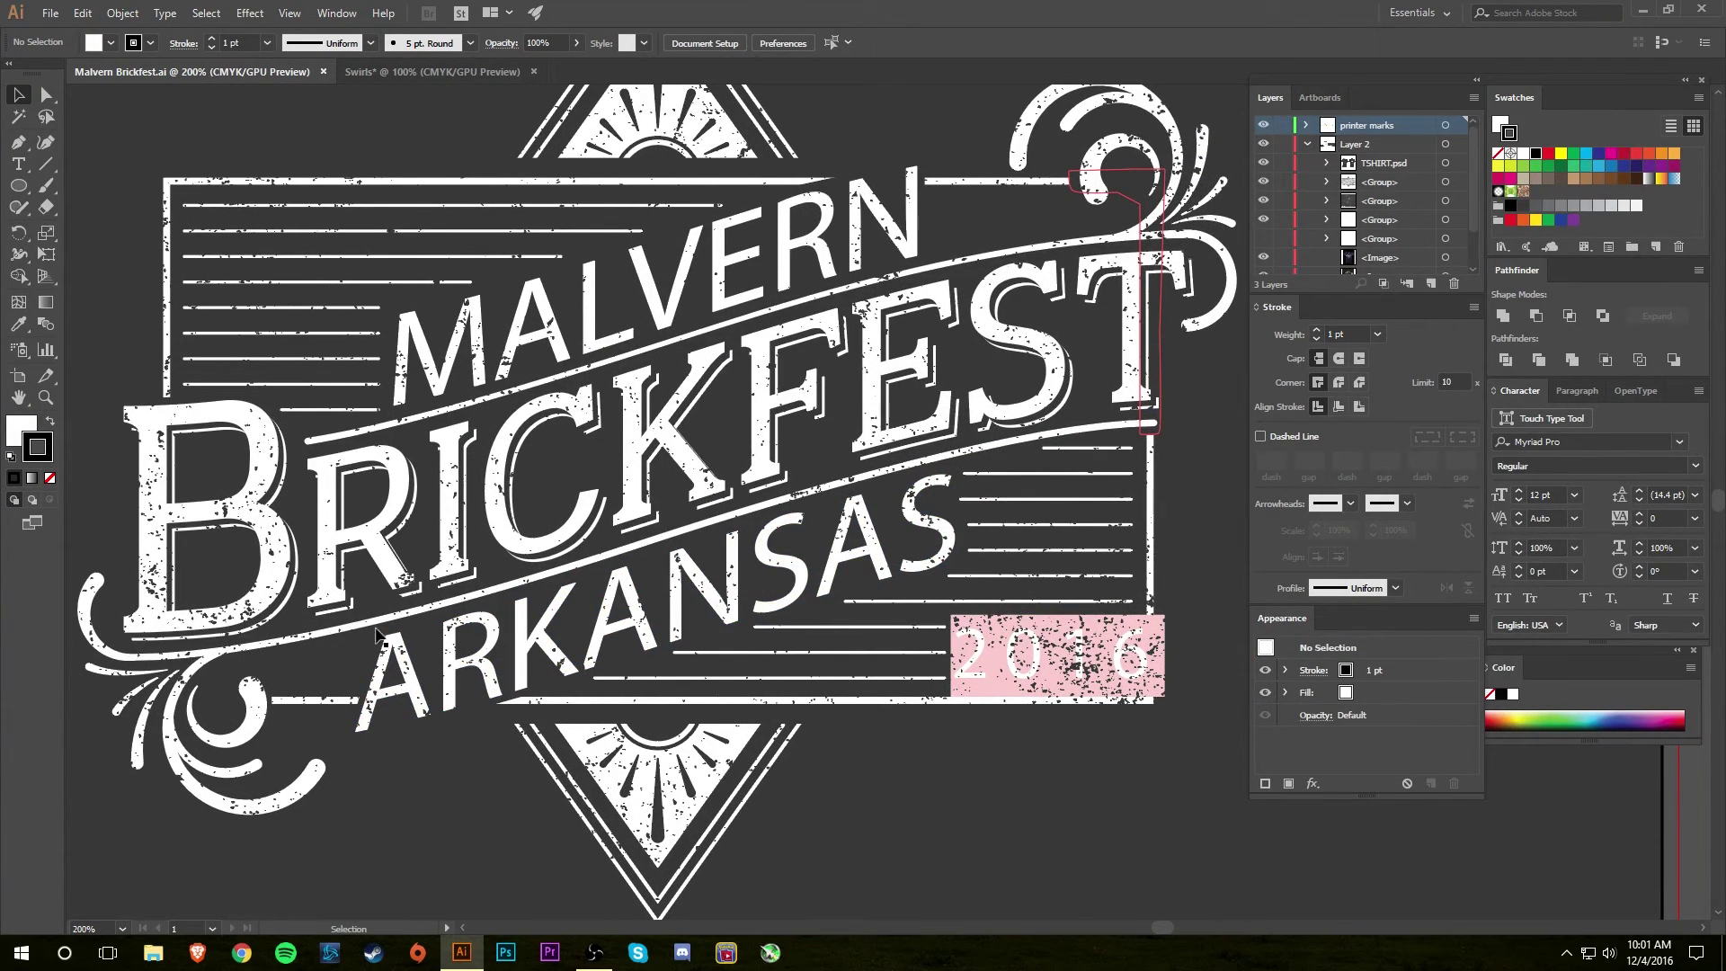
scroll(585, 584, "left", 6)
scroll(584, 584, "down", 2)
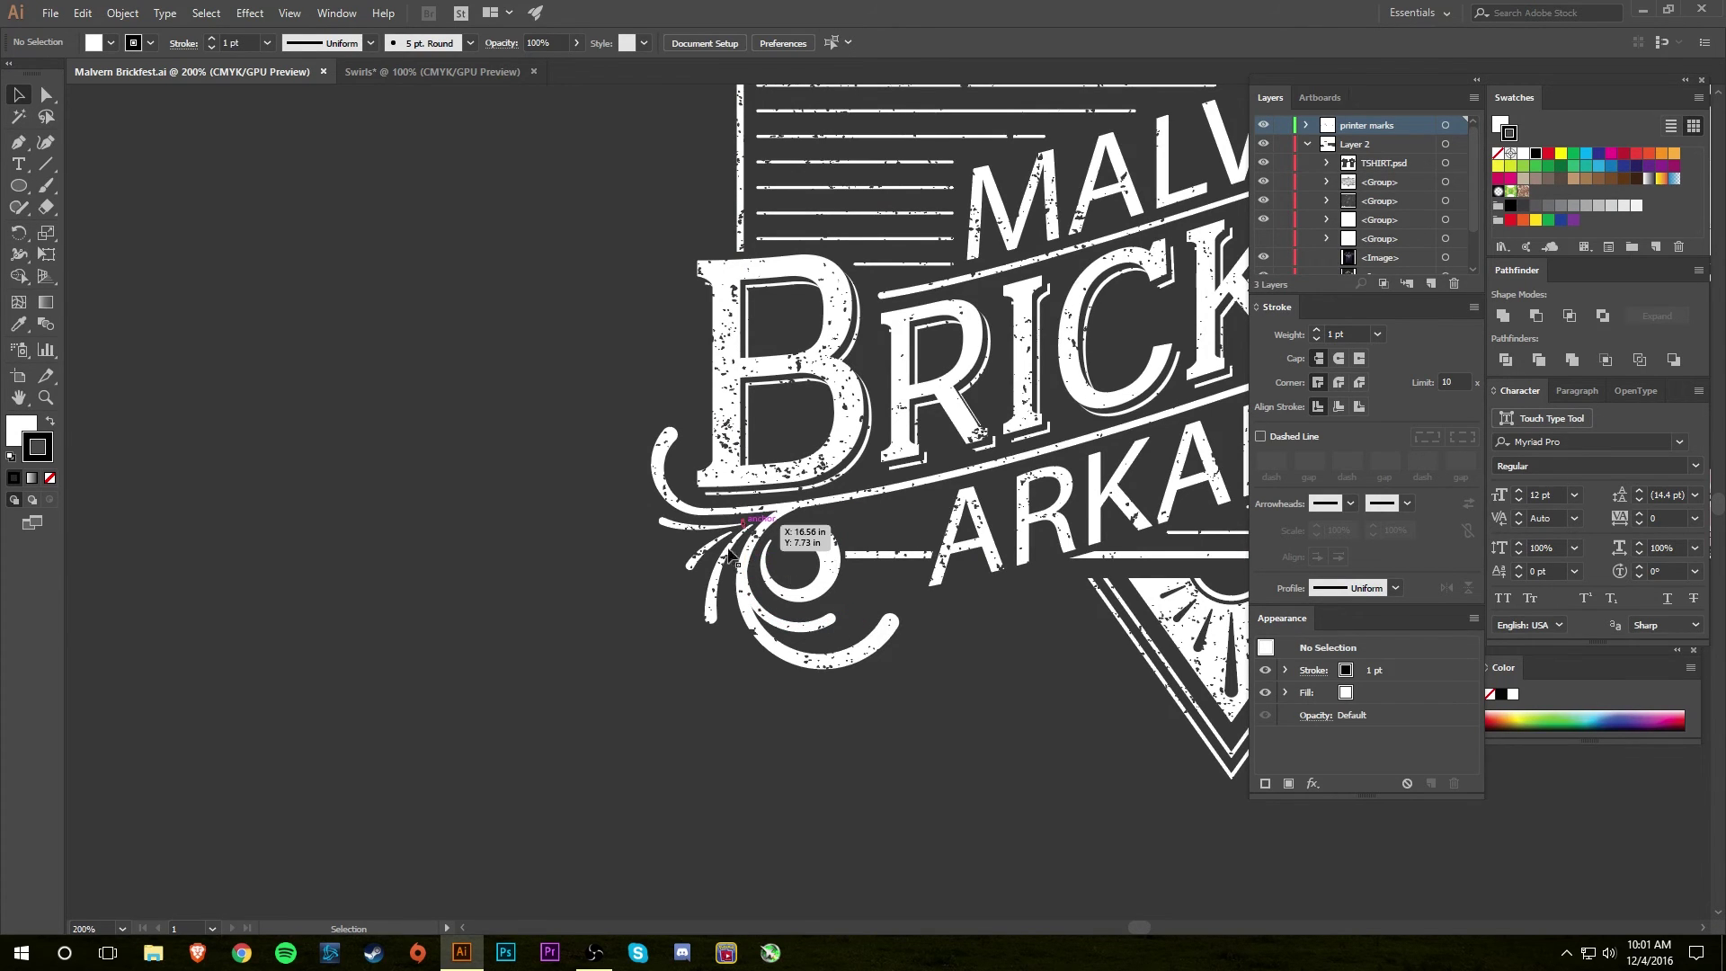
left_click_drag(596, 551, 367, 710)
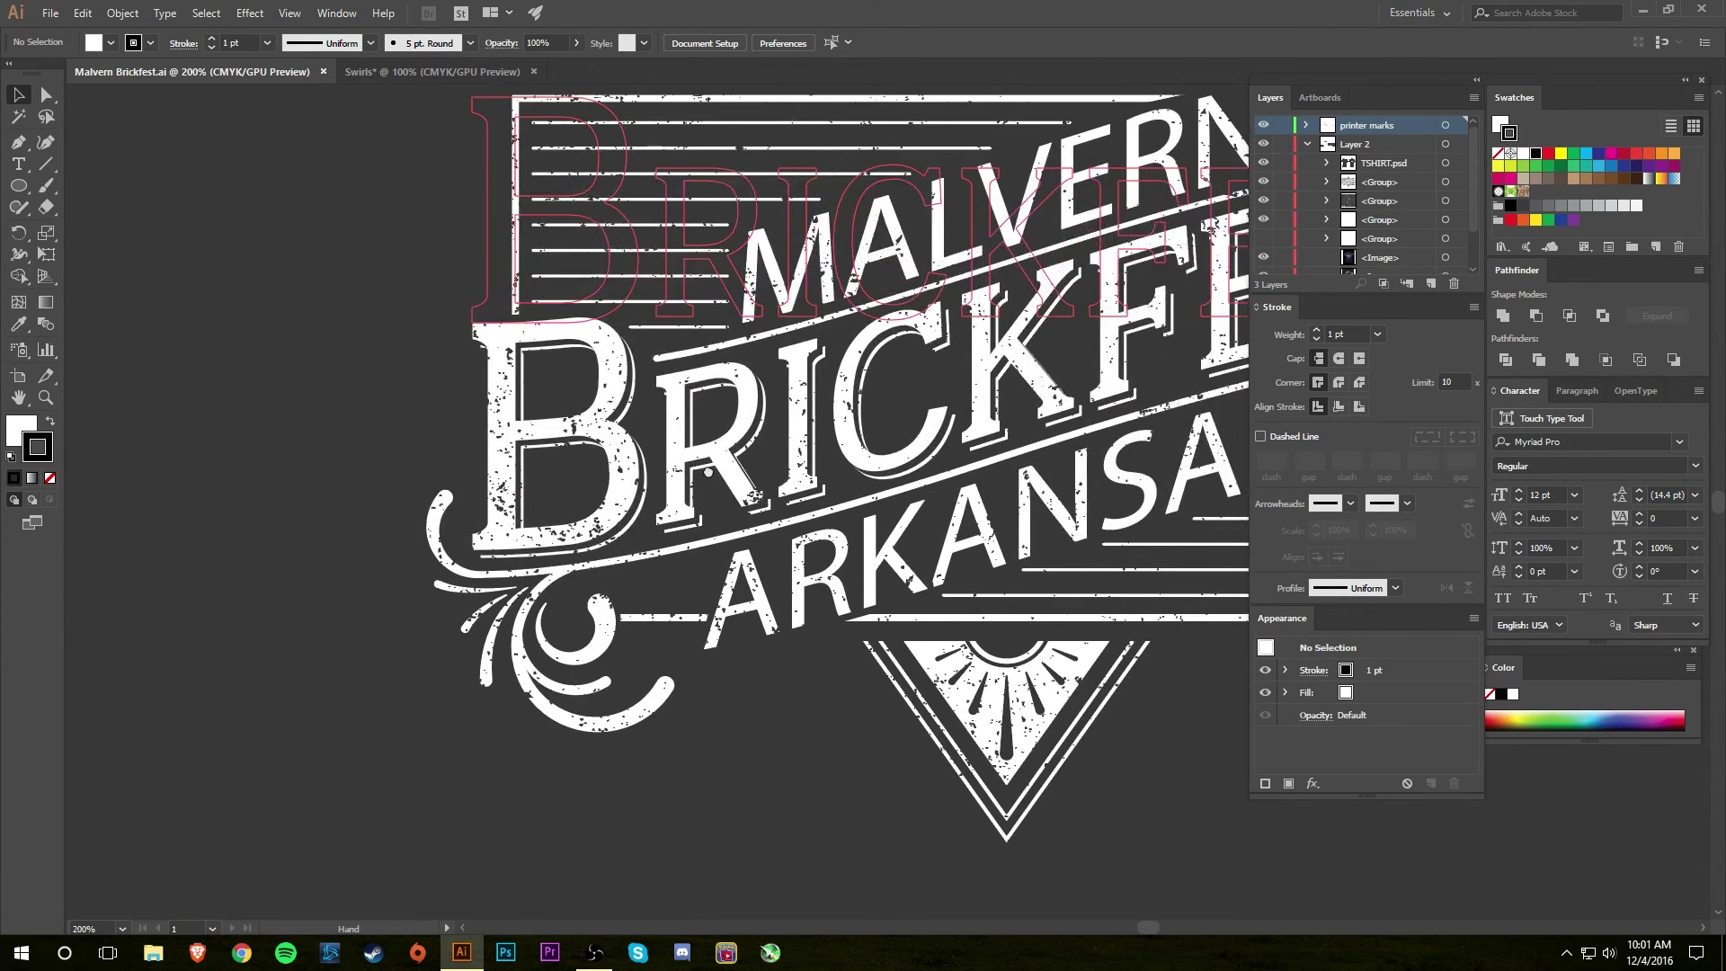
left_click_drag(743, 590, 528, 635)
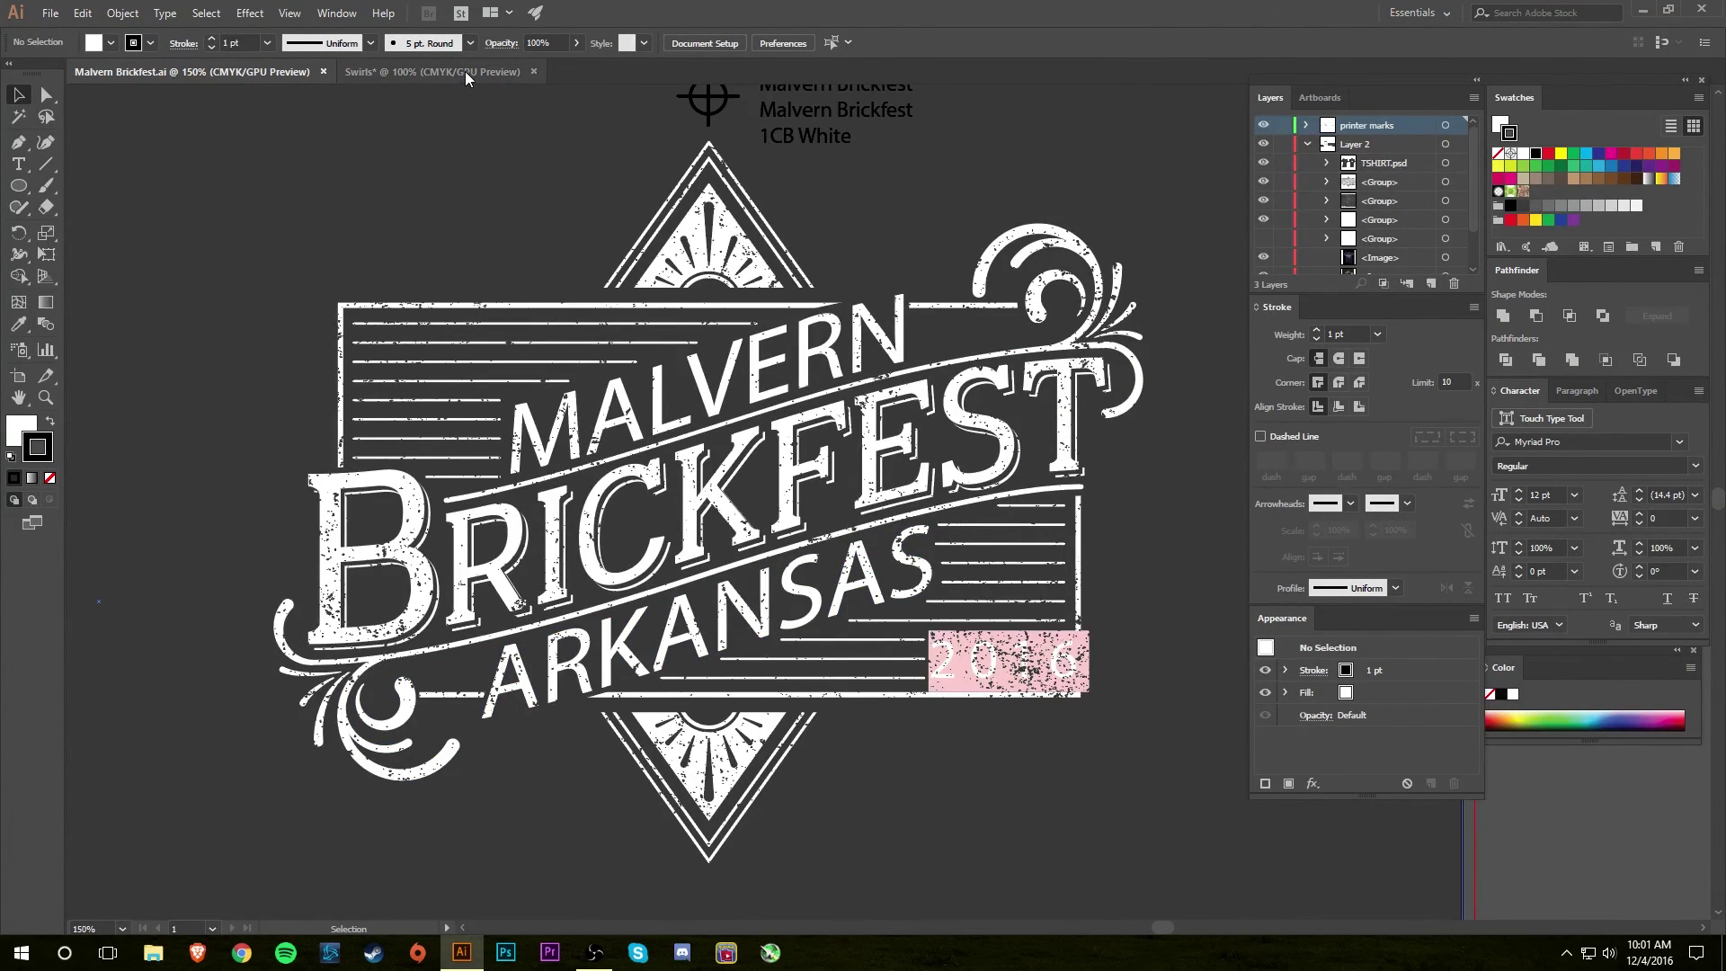
left_click(465, 72)
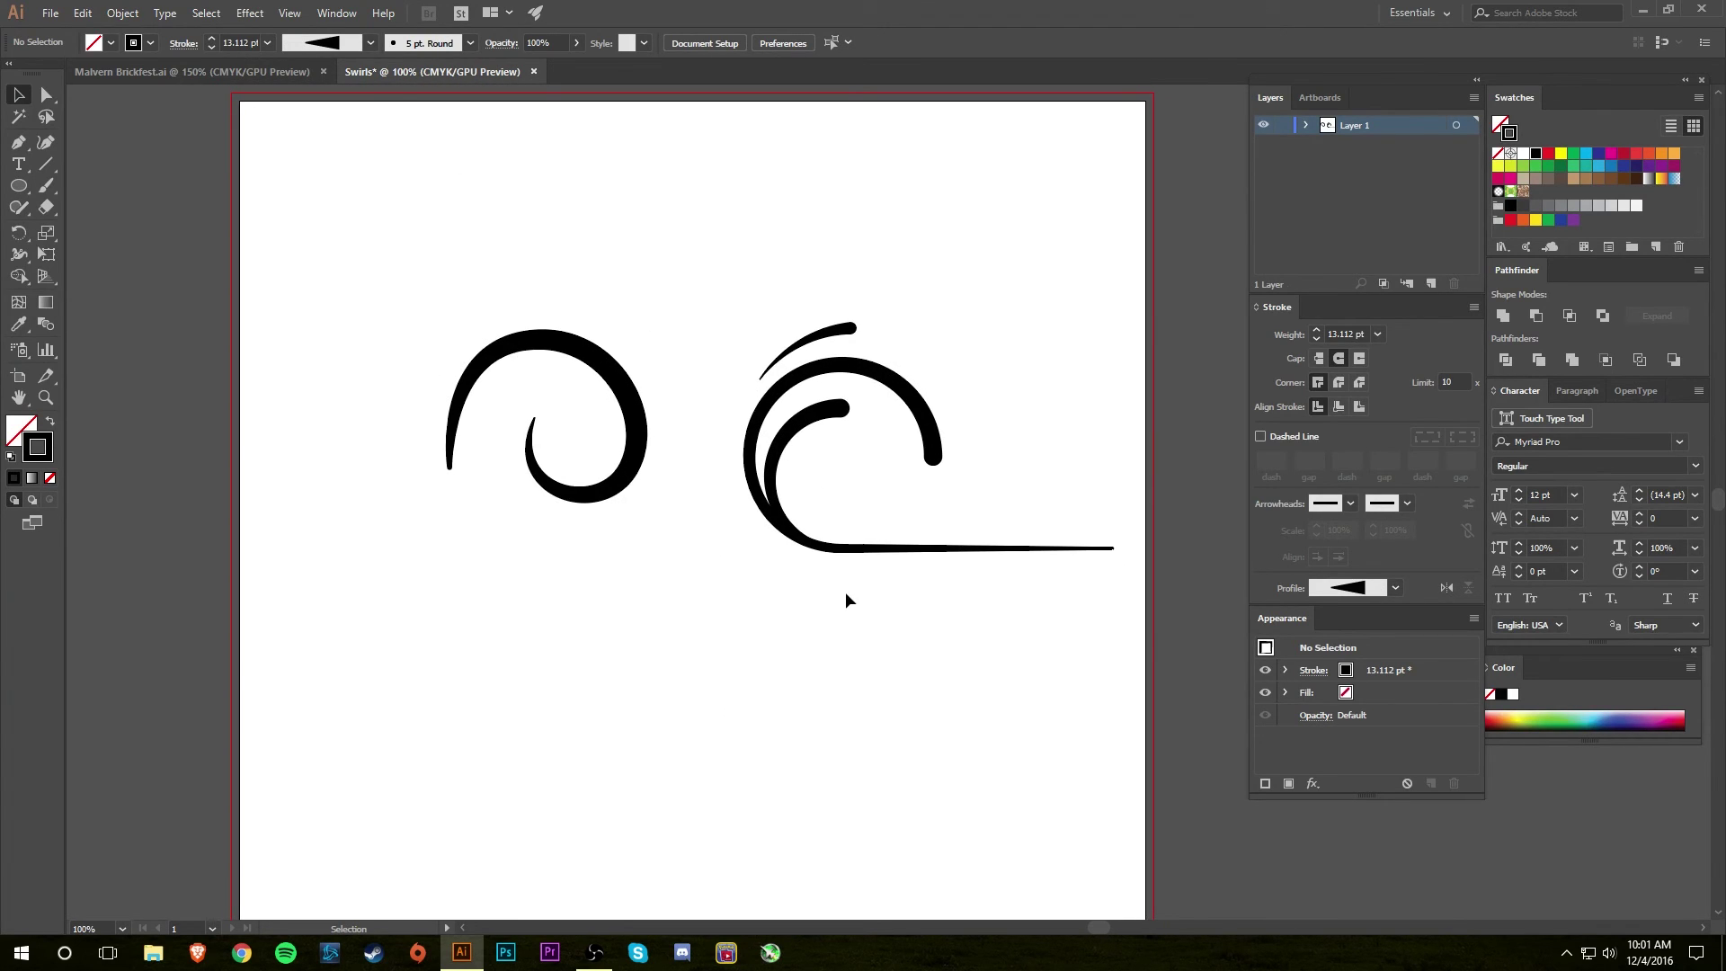
- Draw a circle below the spiral and give it a 4 pt stroke
key("l")
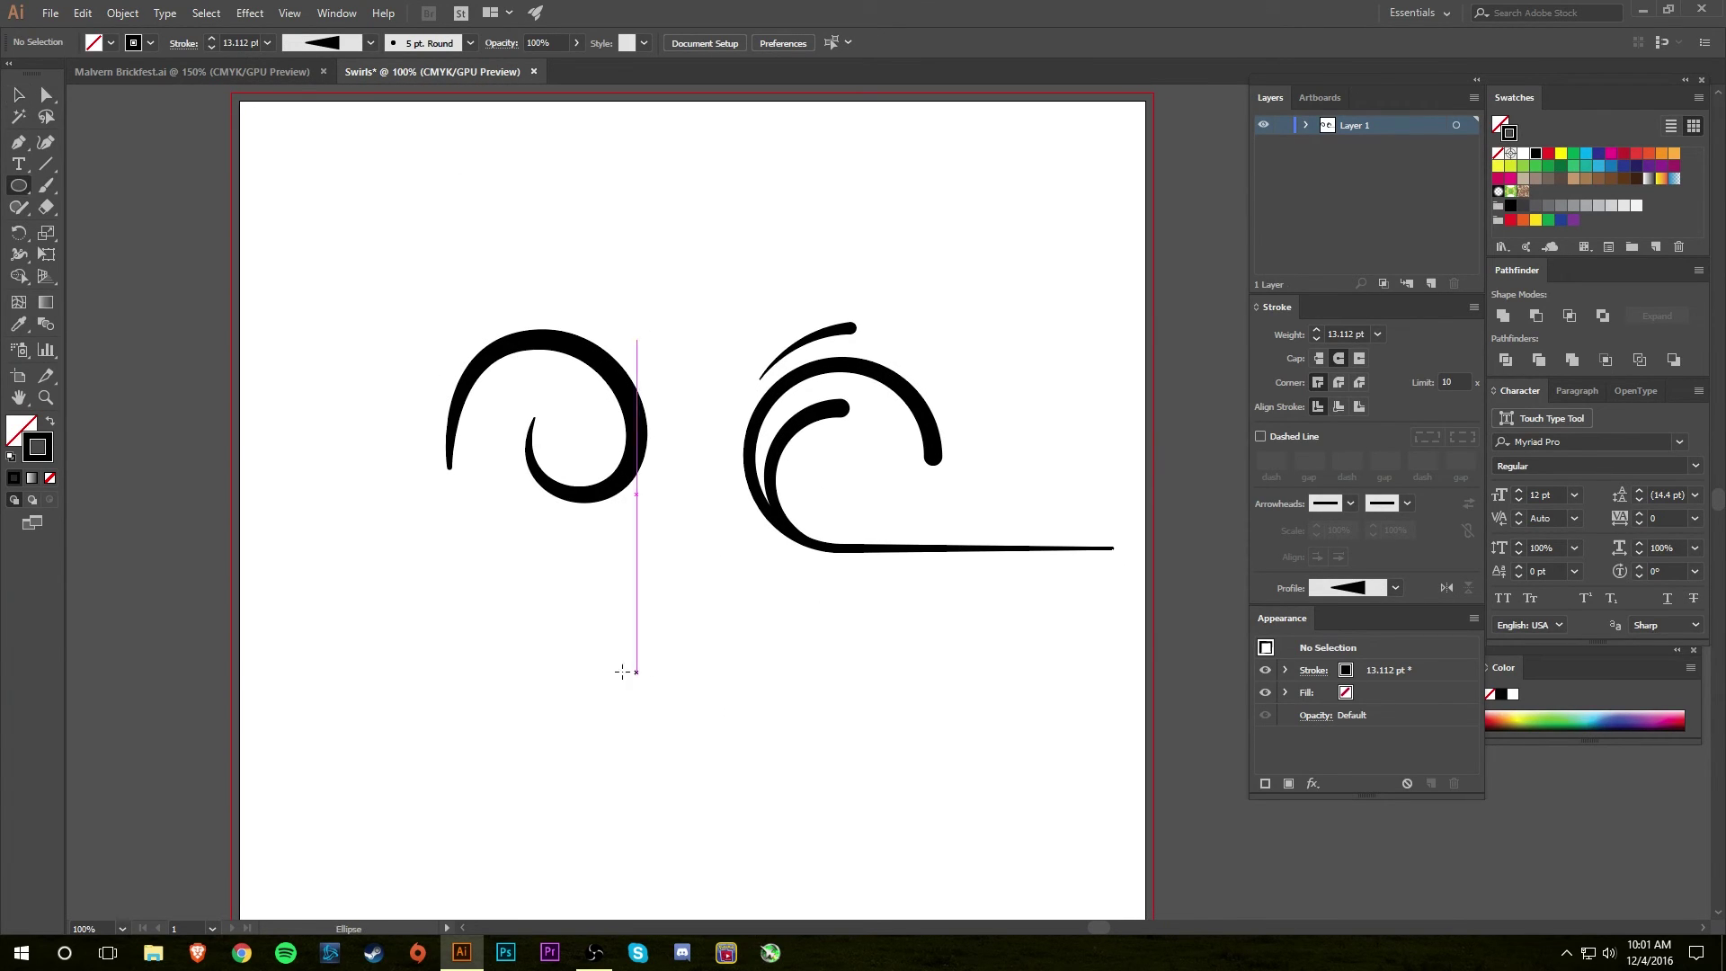
left_click_drag(468, 628, 649, 794)
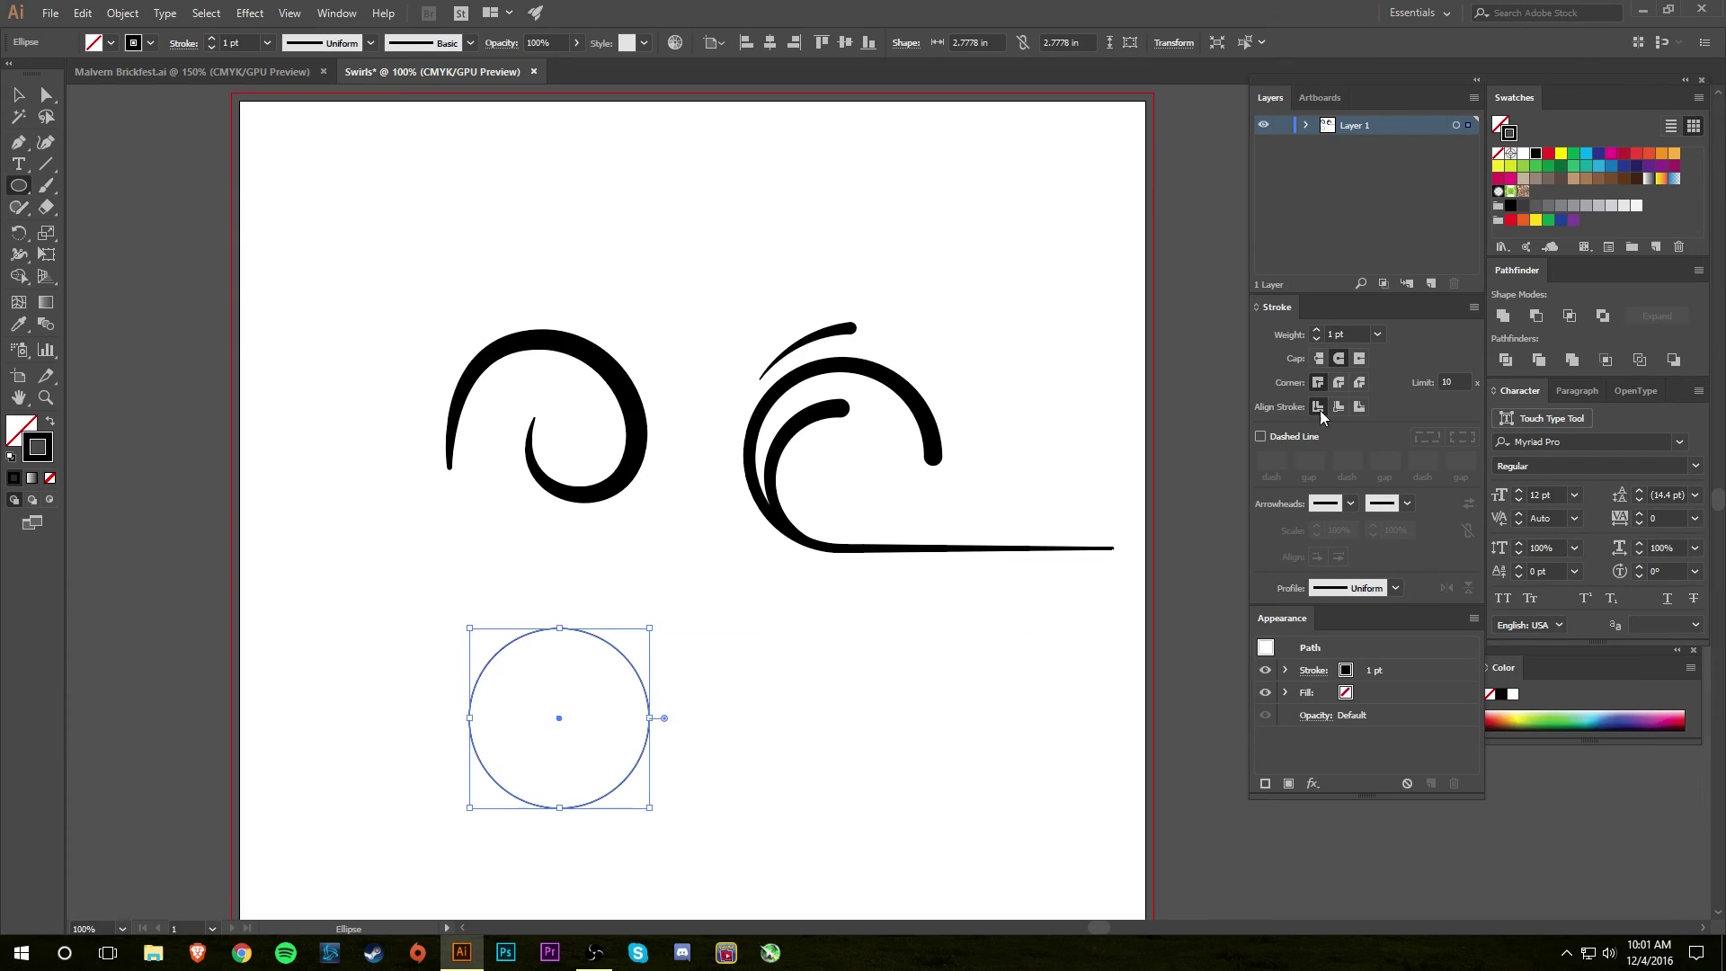
left_click(1316, 330)
left_click(1316, 330)
left_click(1315, 330)
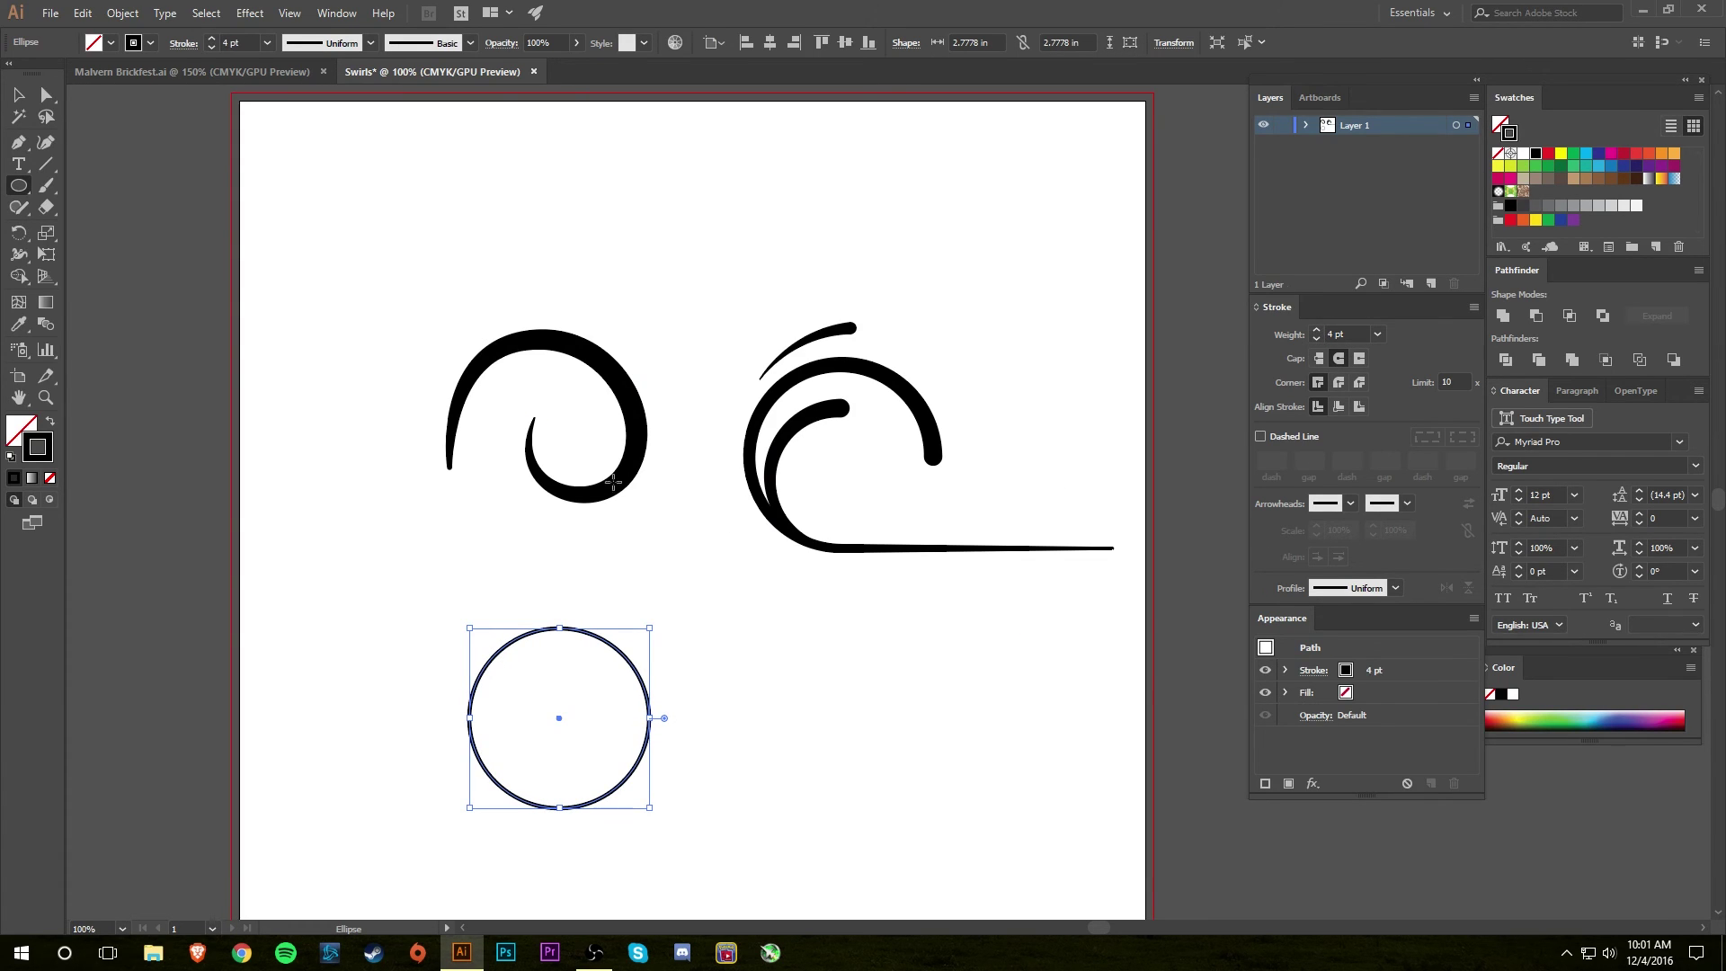
- Widen the circle's right side into a 46 pt crescent, then deselect it
left_click(18, 255)
left_click_drag(653, 721, 671, 724)
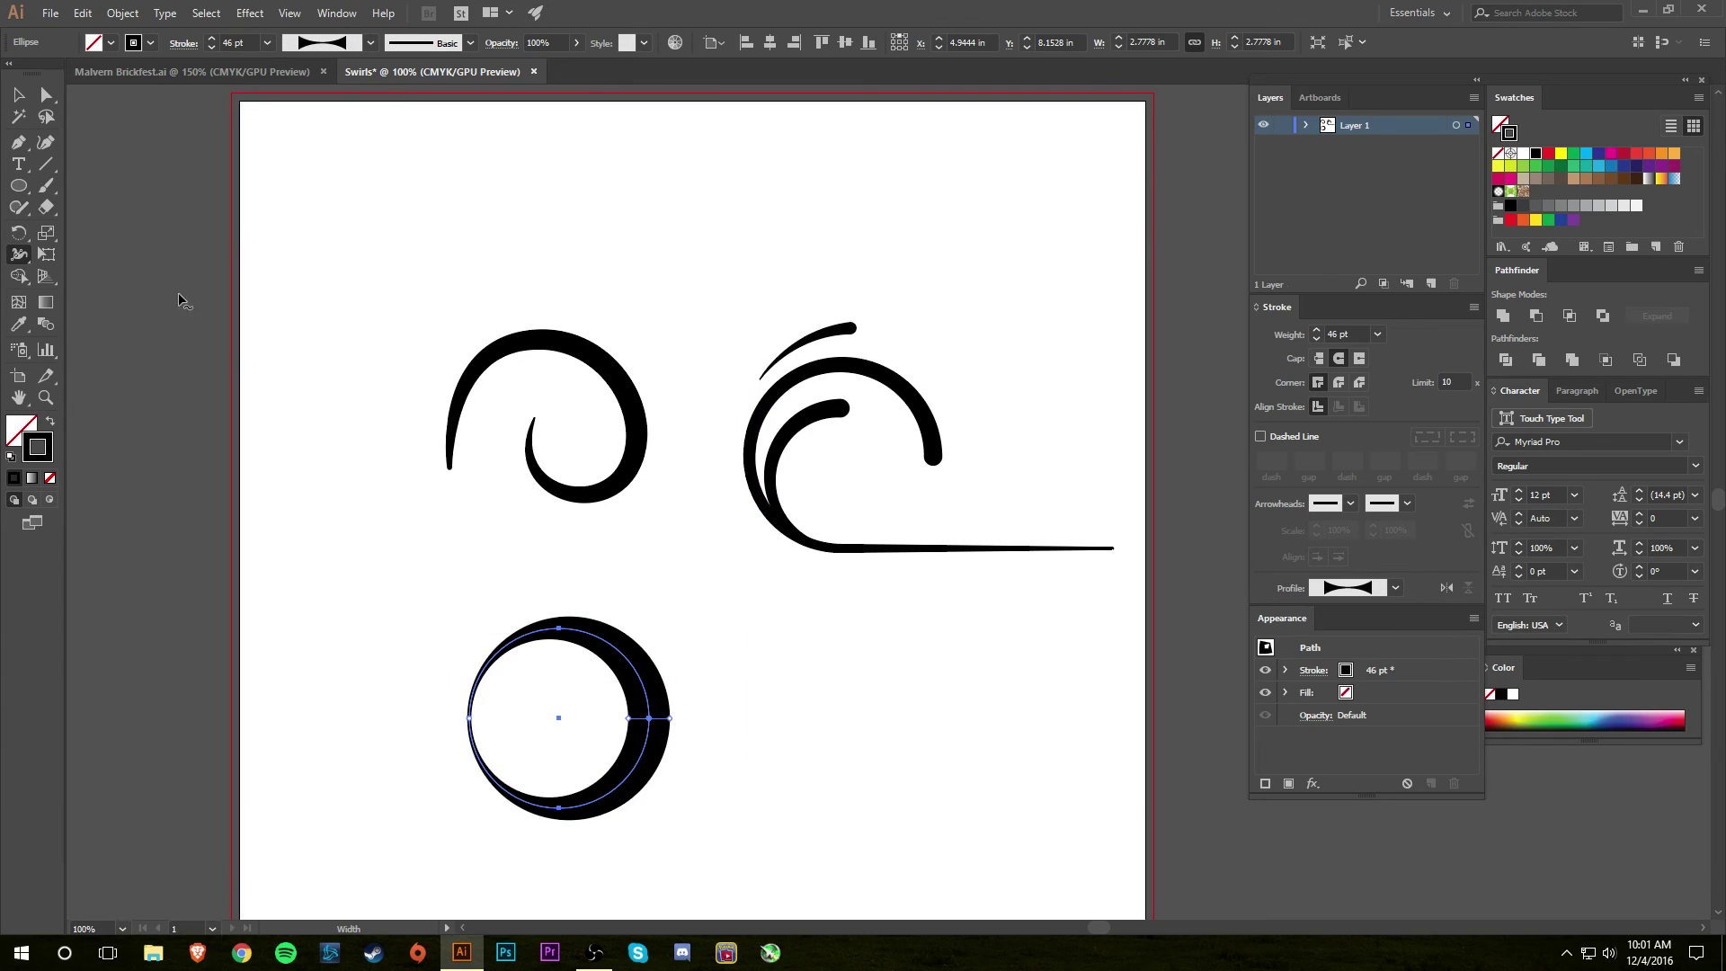
left_click(18, 94)
left_click(806, 819)
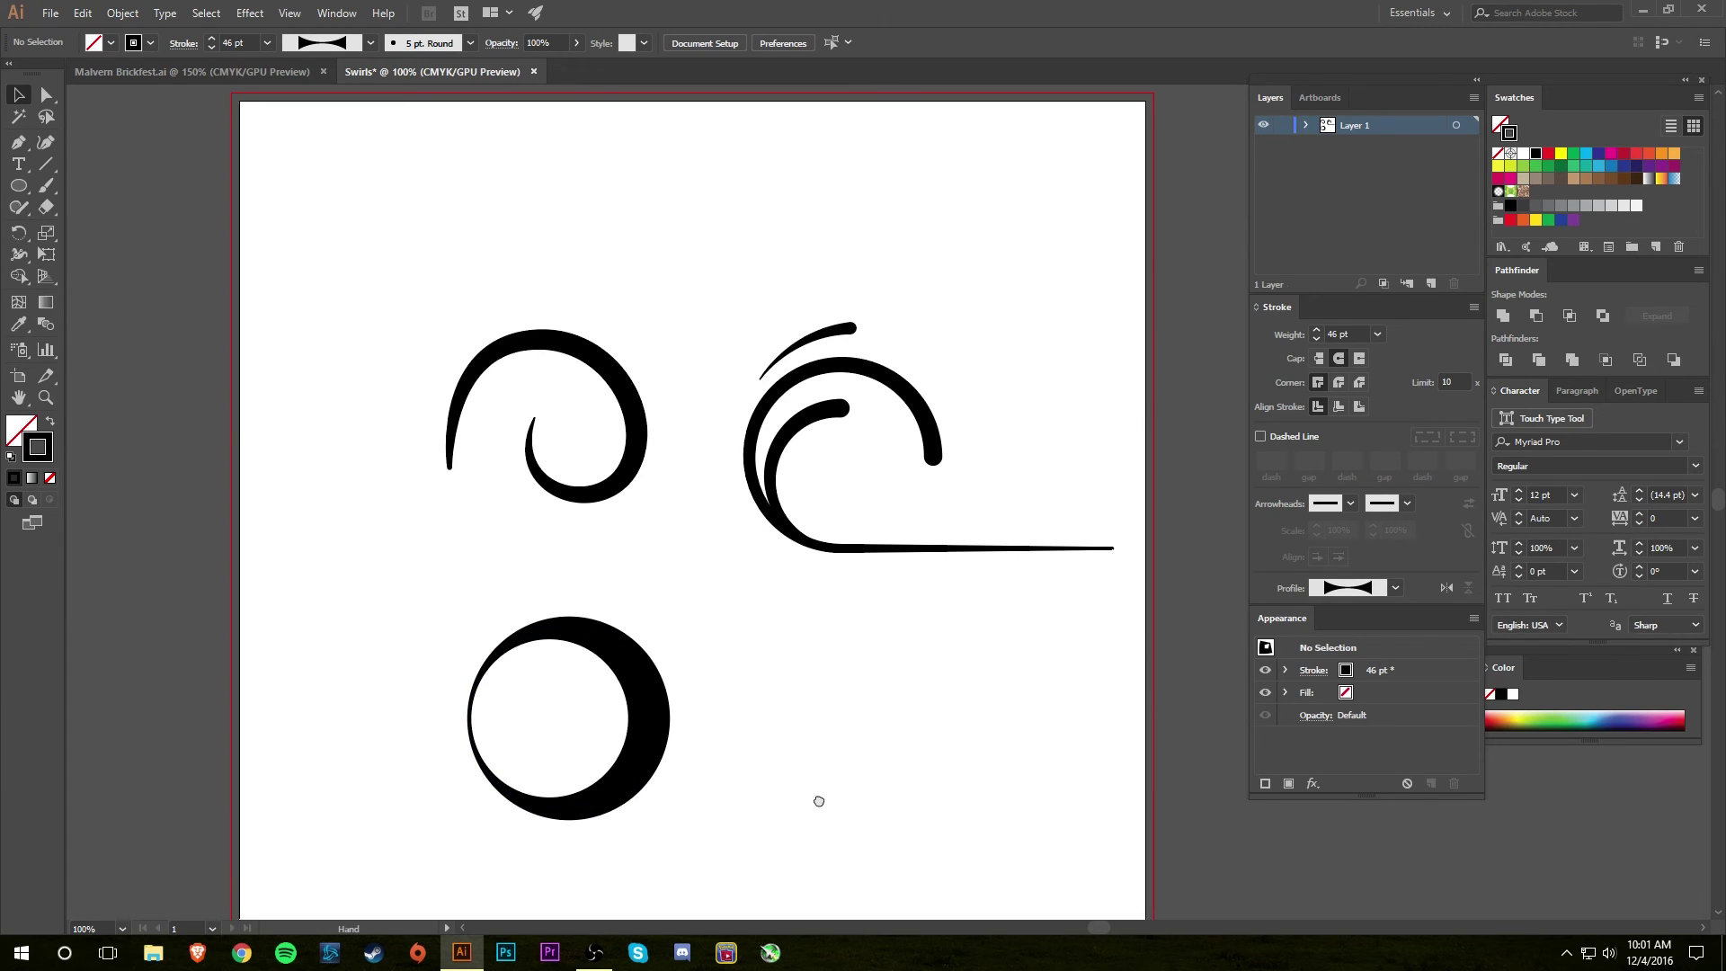
left_click_drag(818, 800, 760, 751)
- Draw a square right of the circle with a 62.225 pt top-right wedge, then a short slanted line above
key("m")
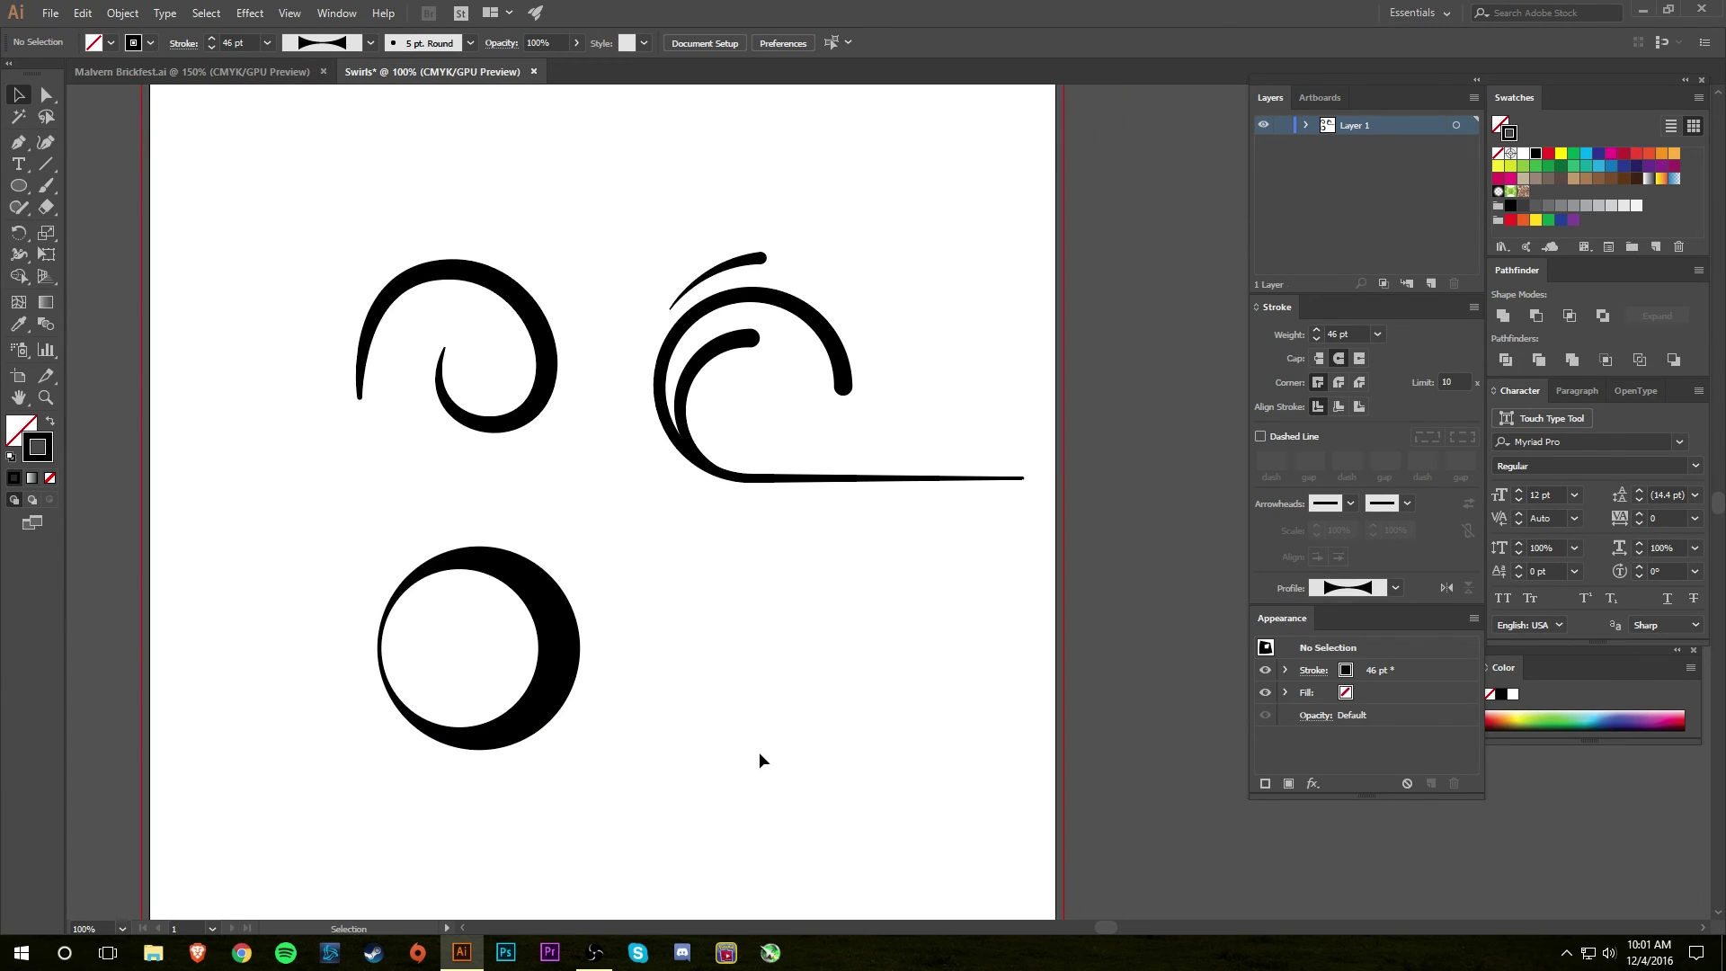
left_click_drag(706, 602, 873, 737)
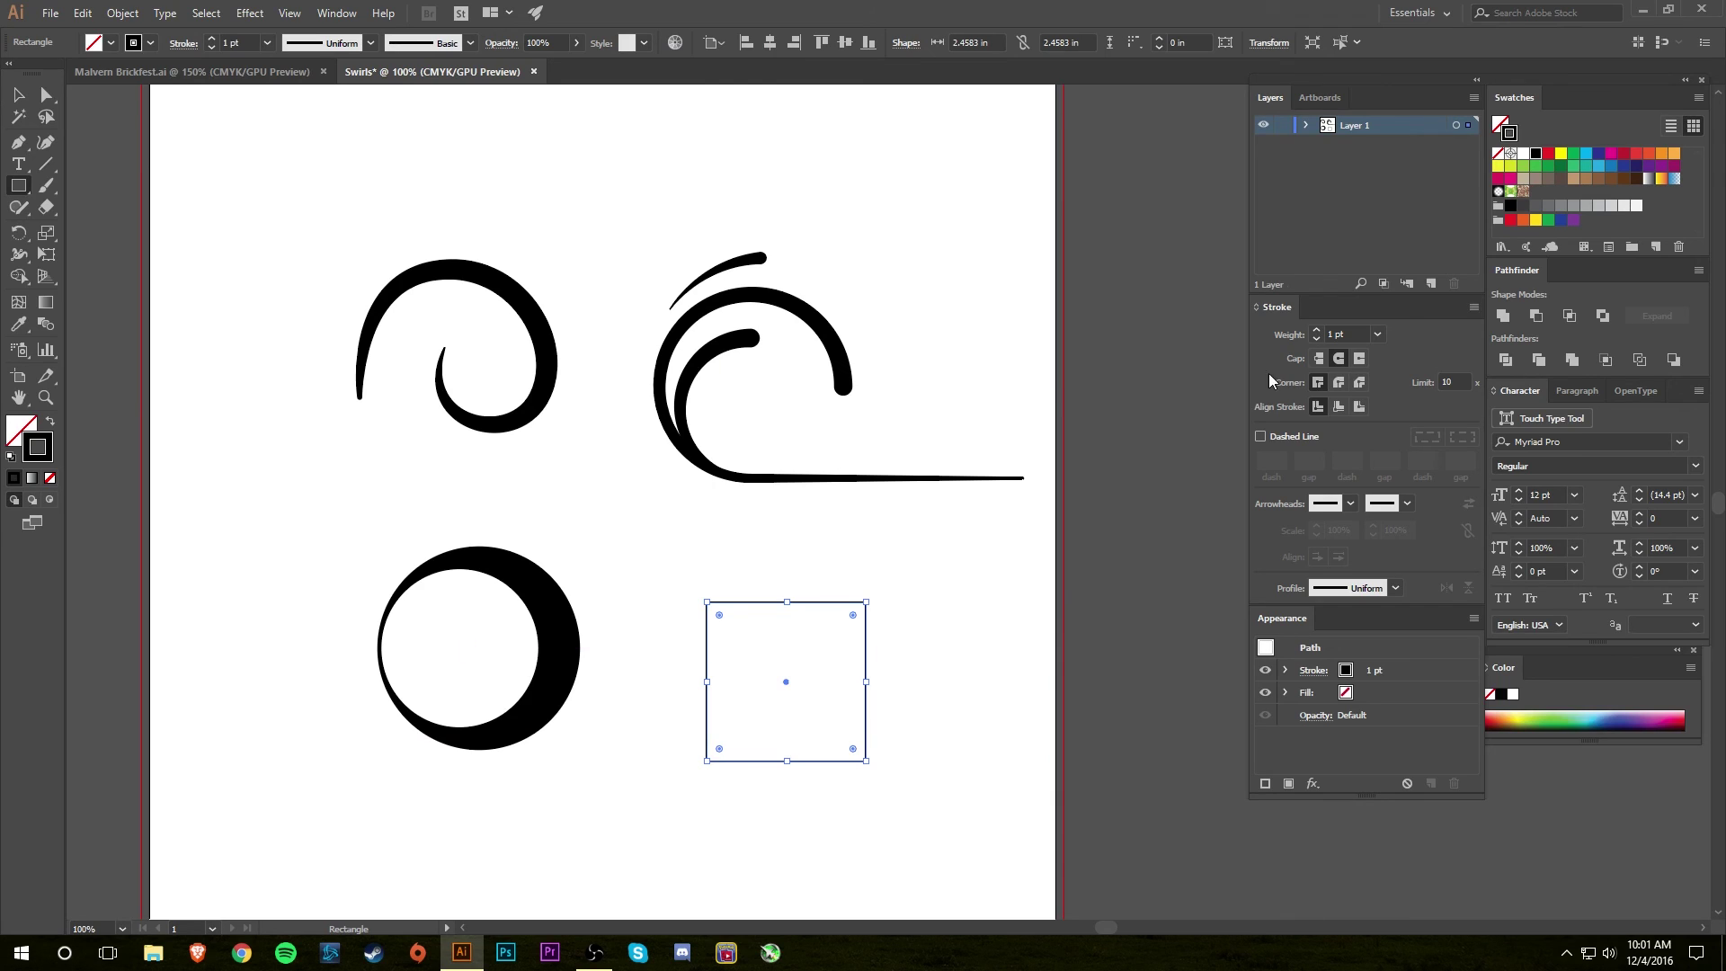
left_click(18, 254)
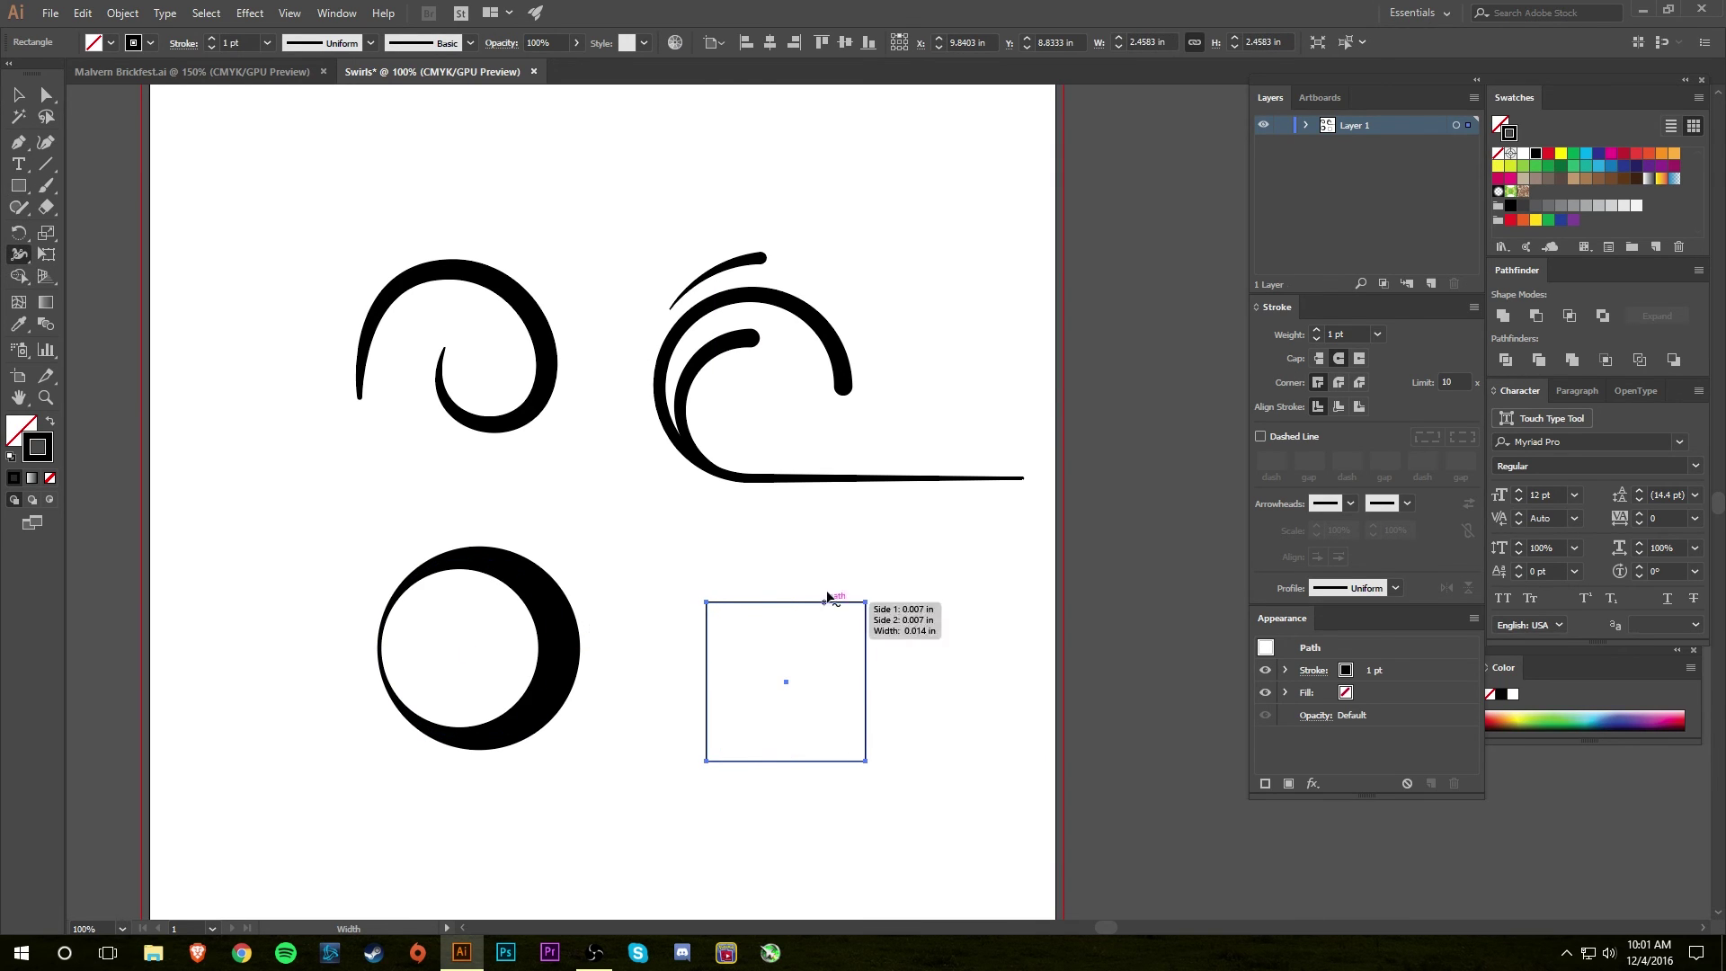
left_click_drag(868, 607, 892, 594)
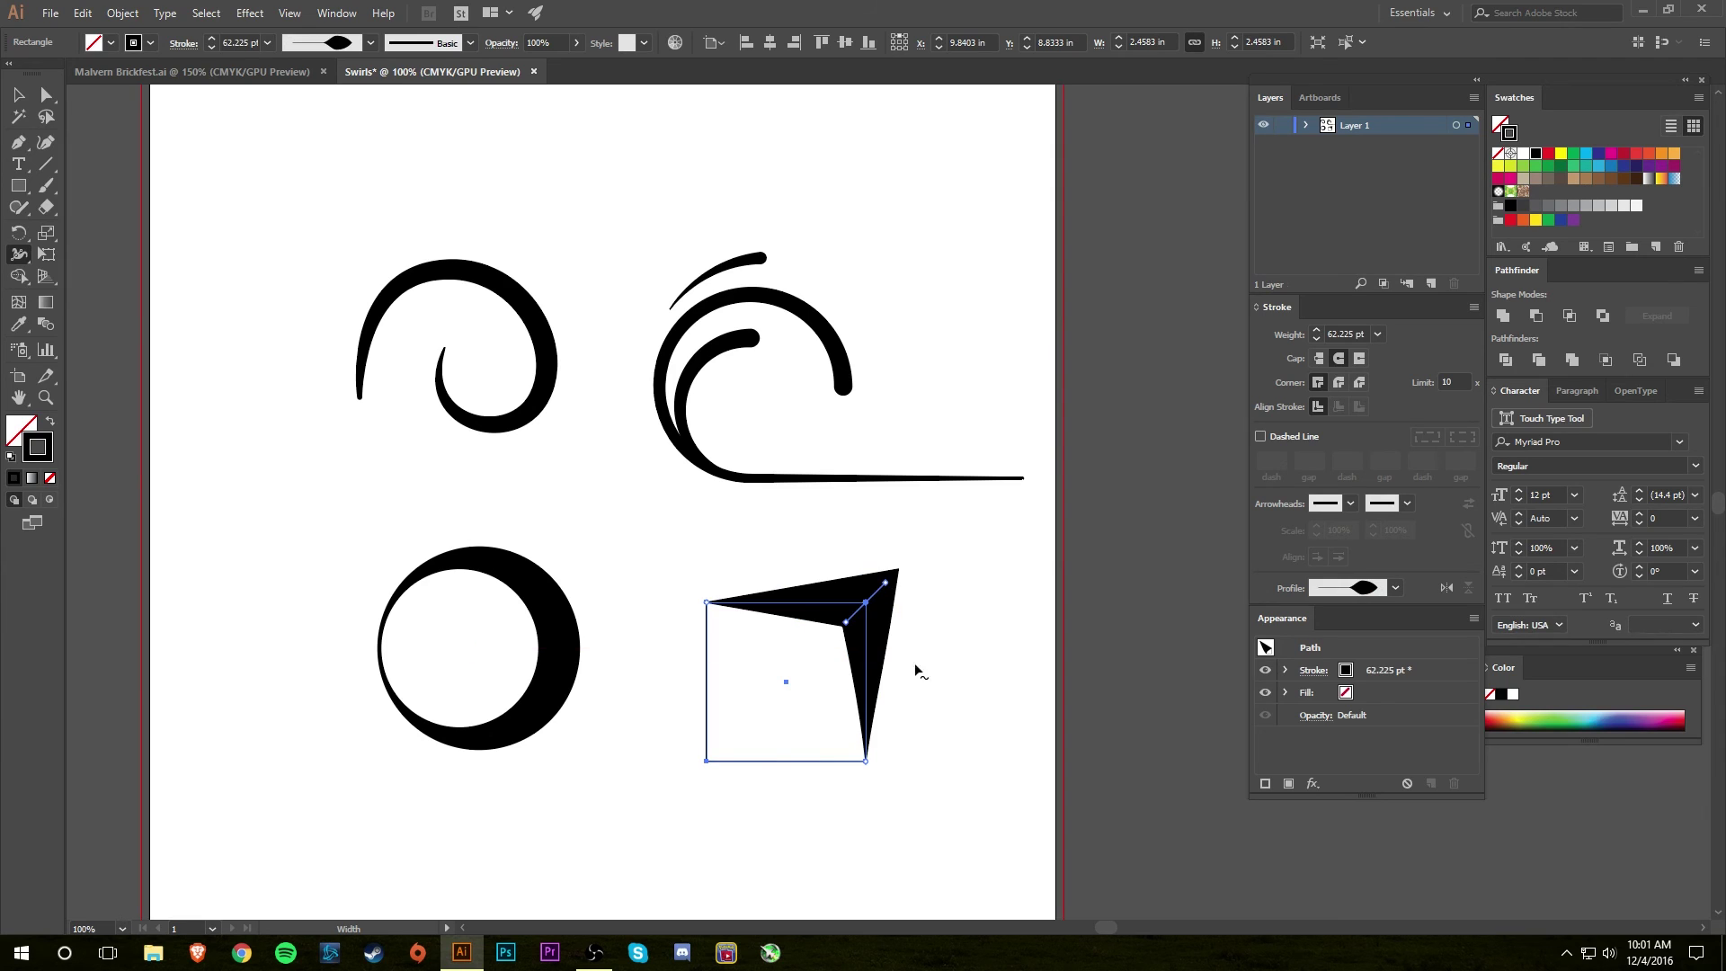
key("v")
left_click(326, 528)
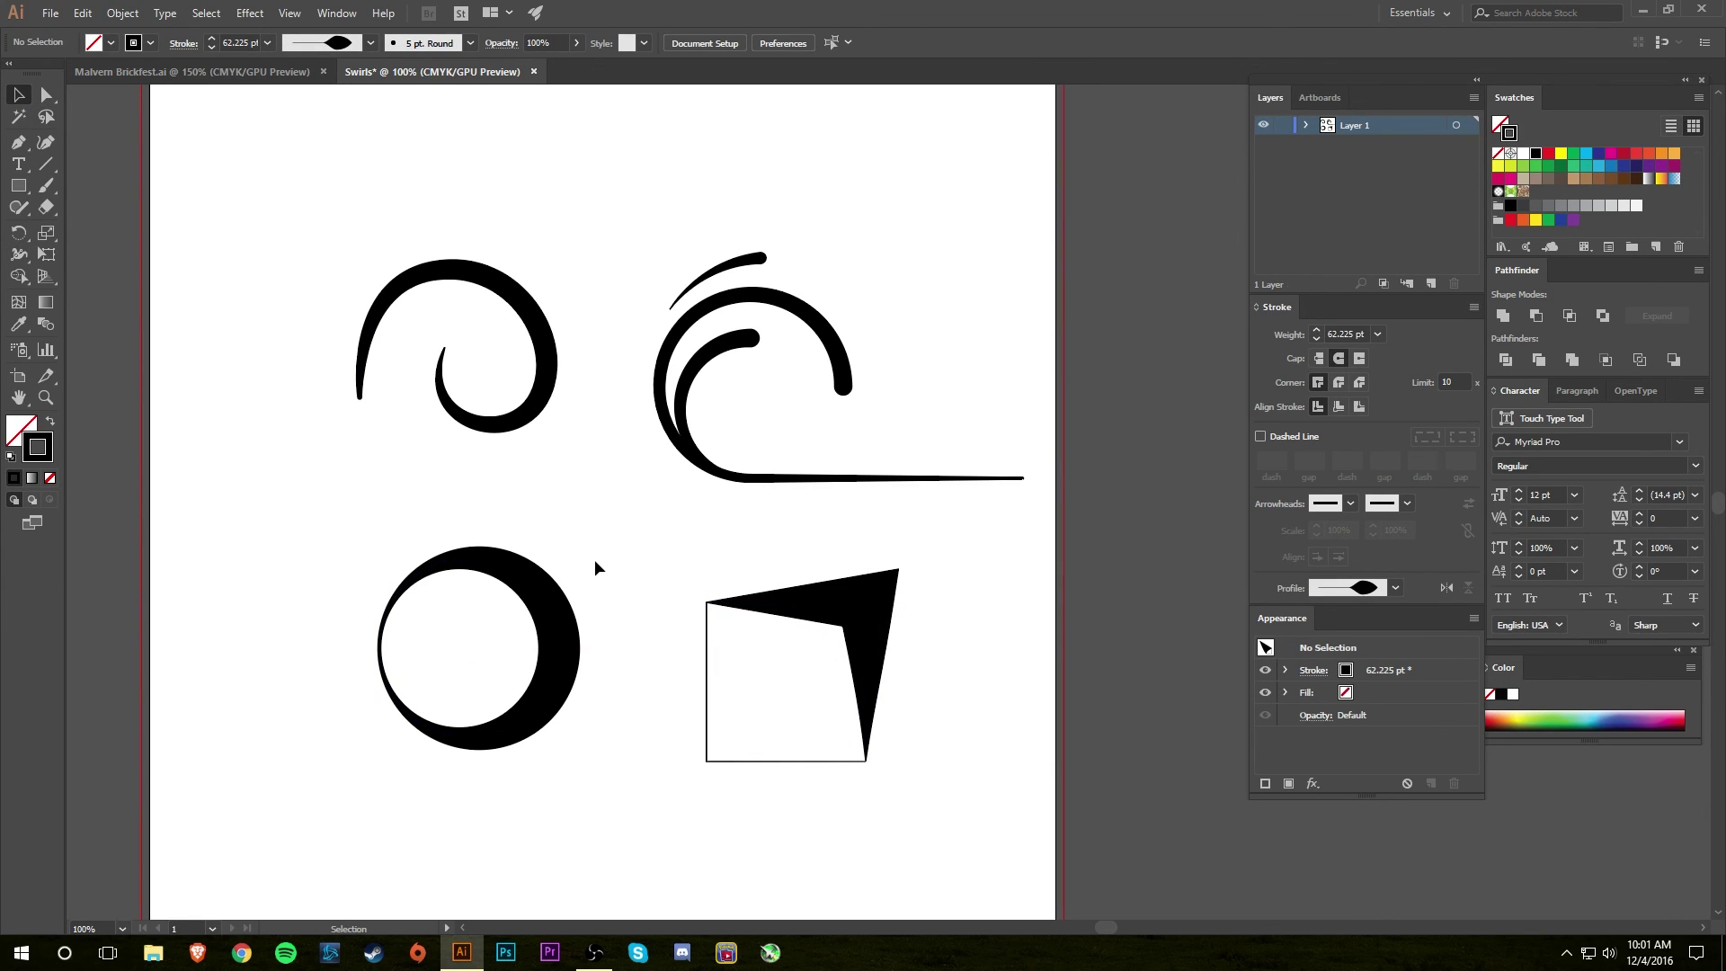
key("backslash")
left_click_drag(593, 492, 626, 585)
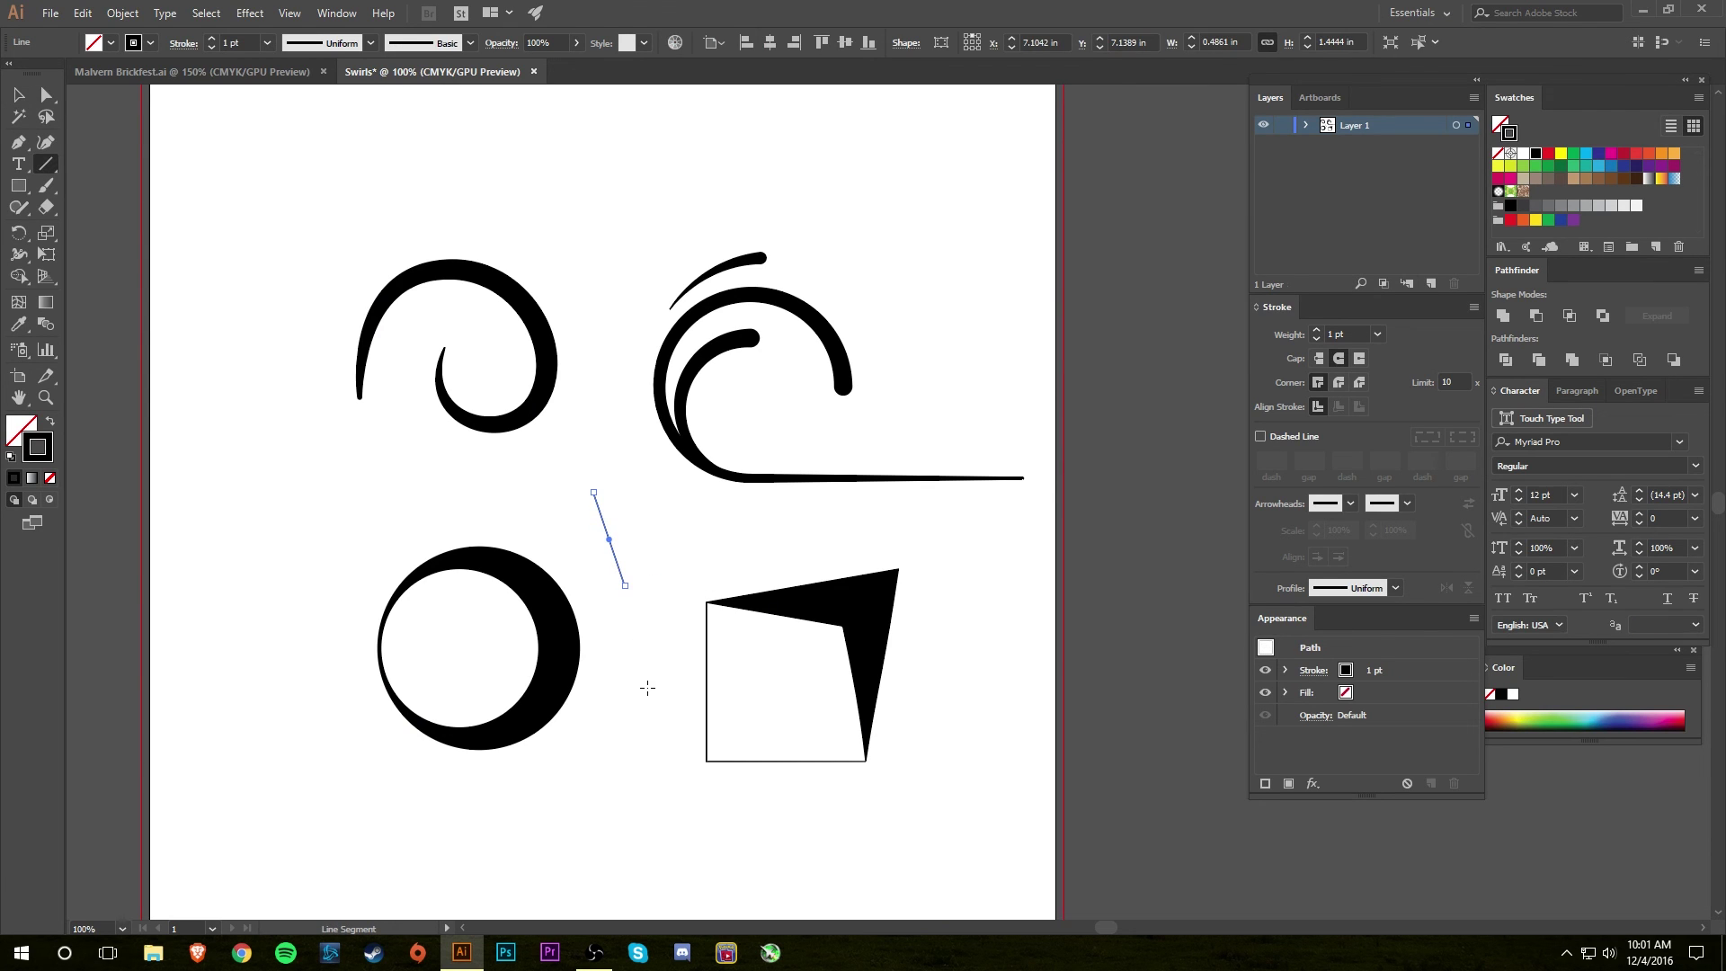
- Add a nearly horizontal two-point Pen line above the square, then deselect it
key("p")
left_click(736, 530)
left_click(909, 521)
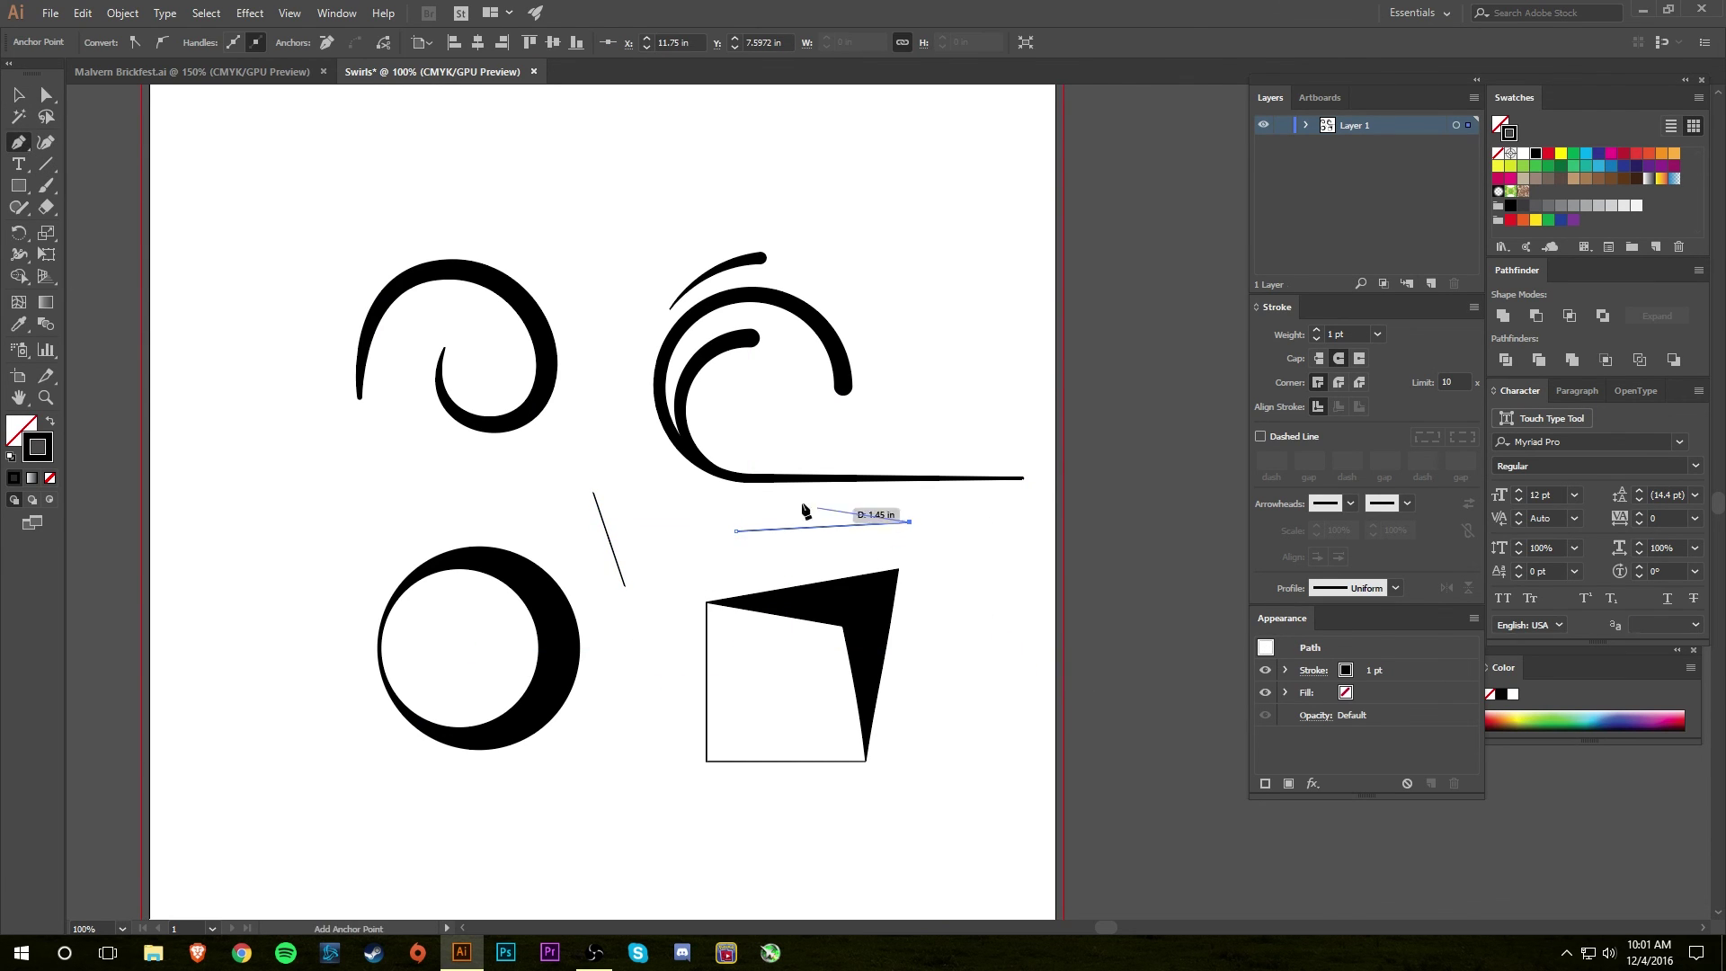
left_click(18, 94)
left_click(957, 630)
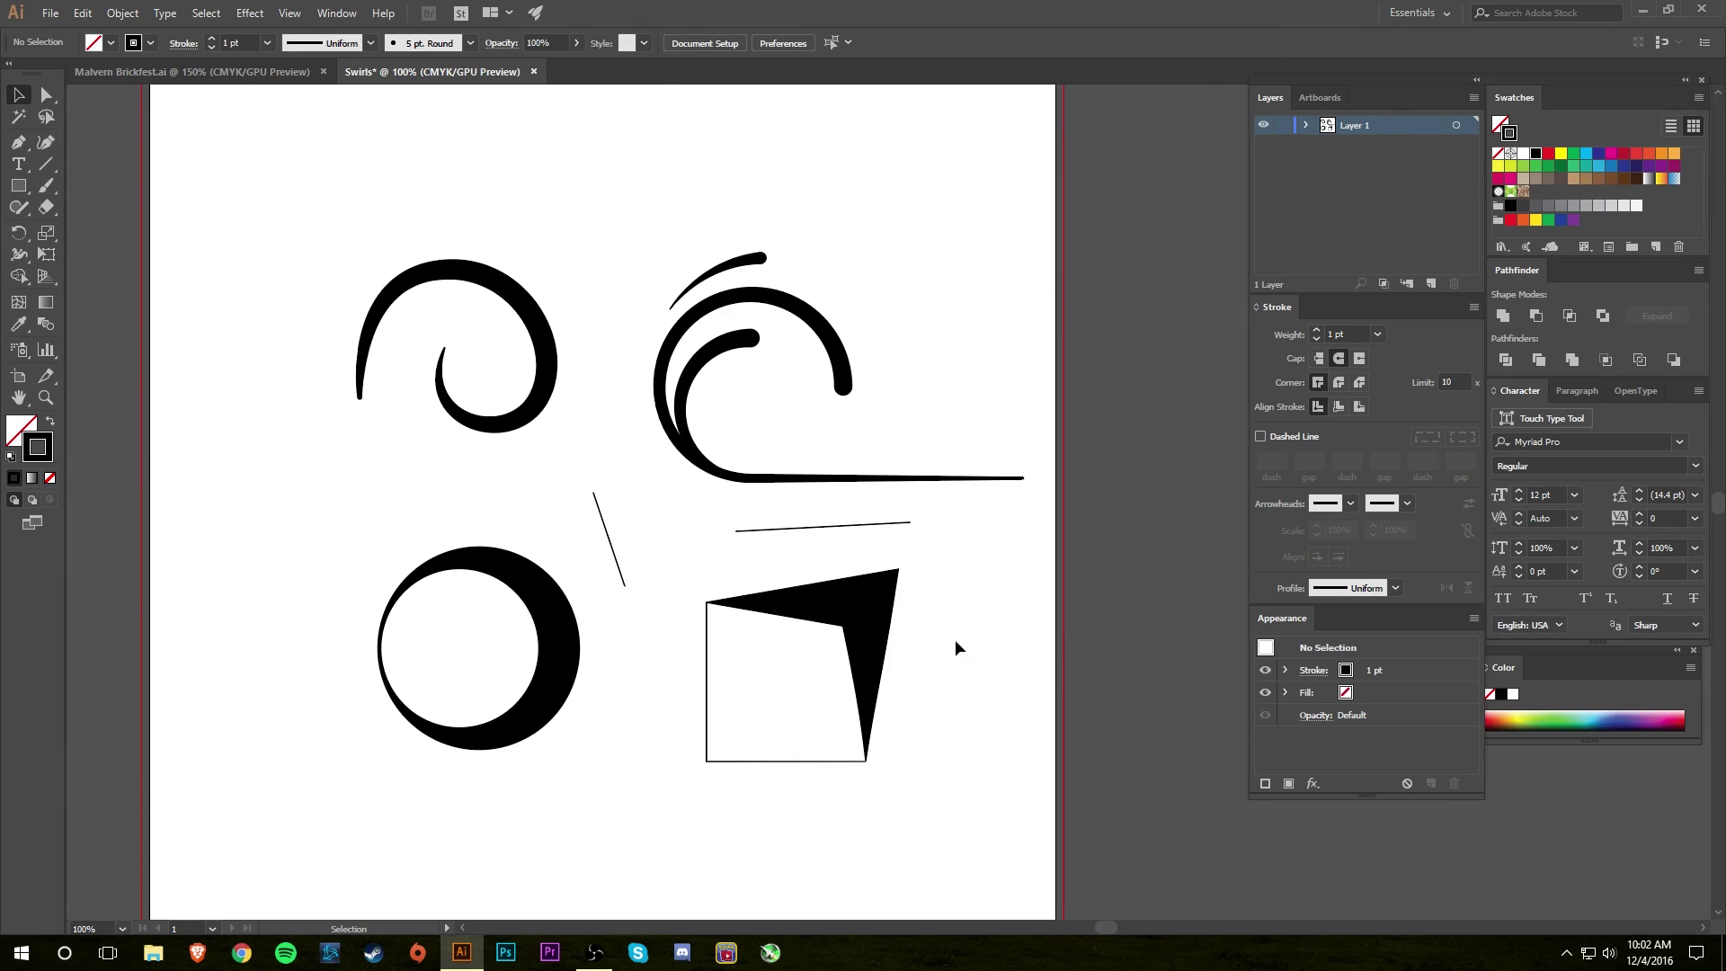